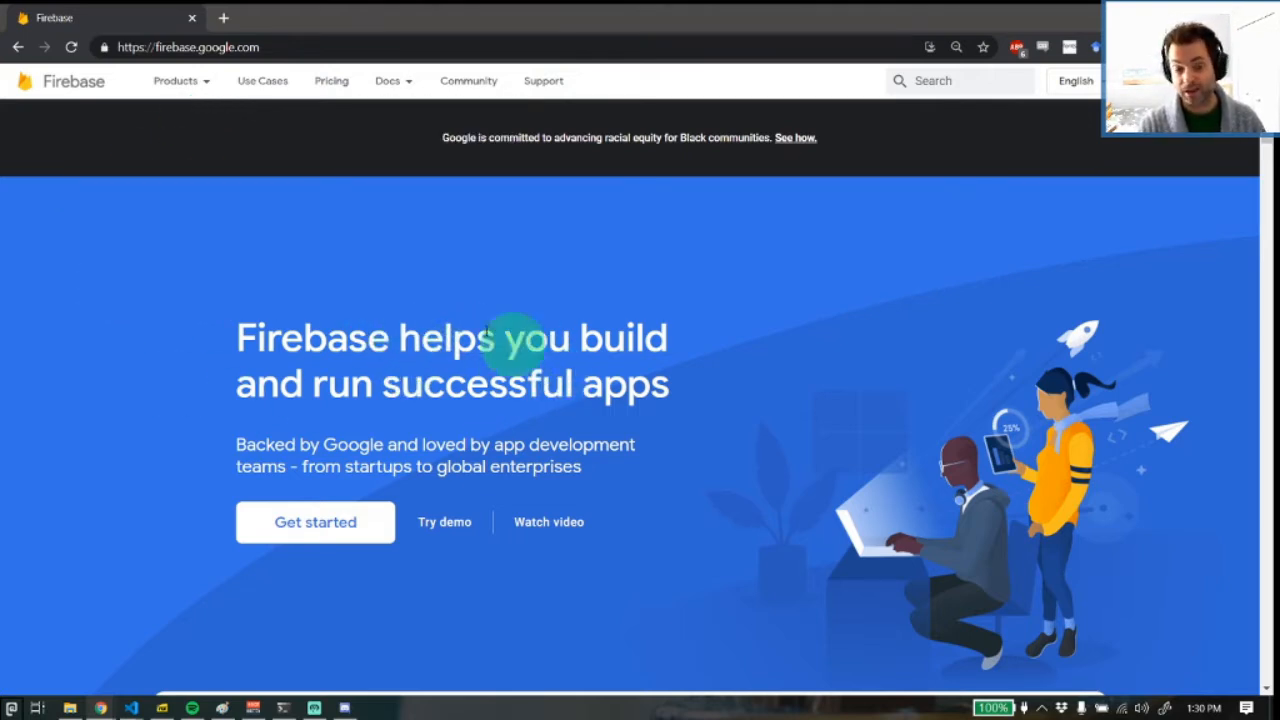
Open the Build products page and look over its overview of the Firebase development features
{"action": "mouse_move", "coordinate": [180, 84]}
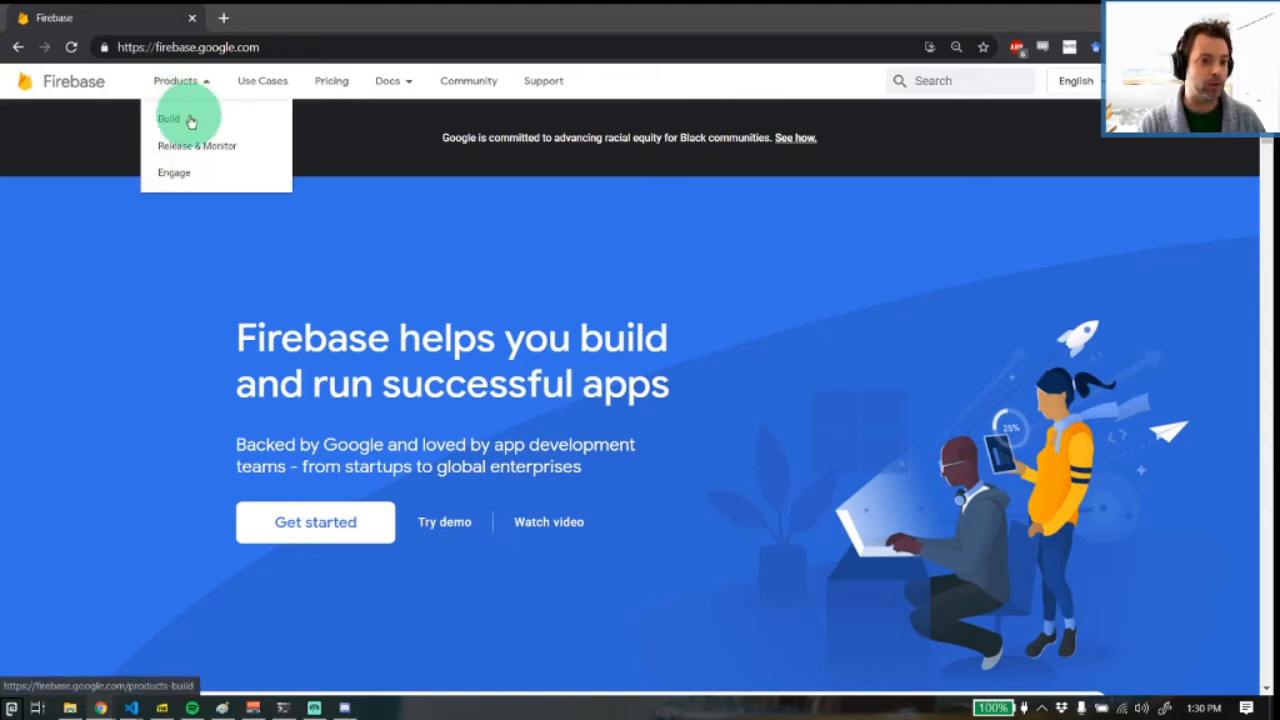
{"action": "left_click", "coordinate": [190, 120]}
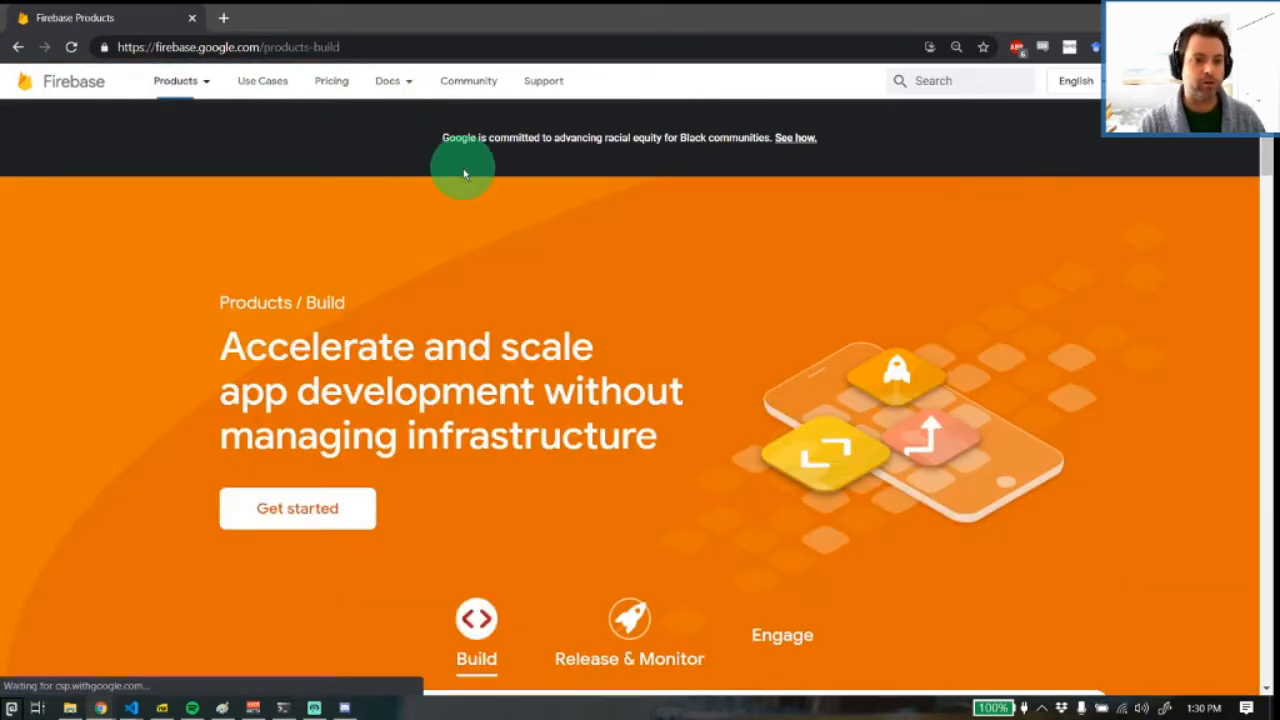
{"action": "scroll", "coordinate": [429, 477], "scroll_direction": "down", "scroll_amount": 3}
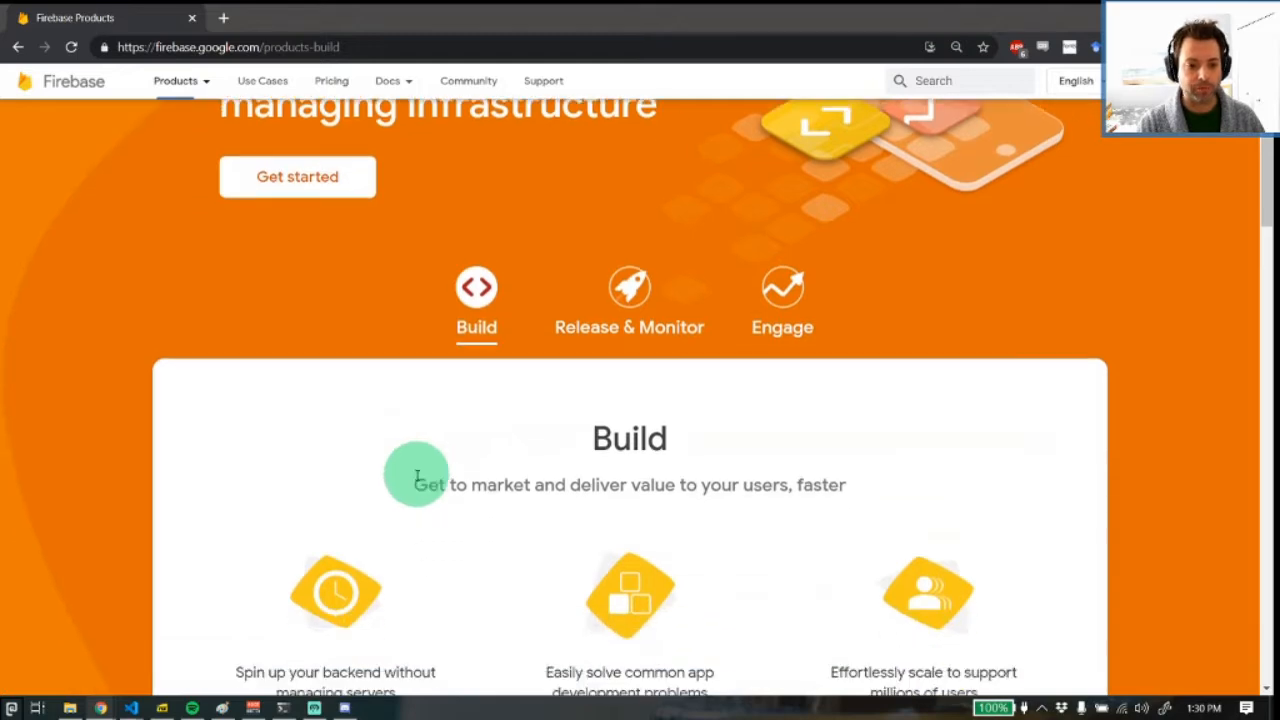
{"action": "scroll", "coordinate": [414, 477], "scroll_direction": "up", "scroll_amount": 2}
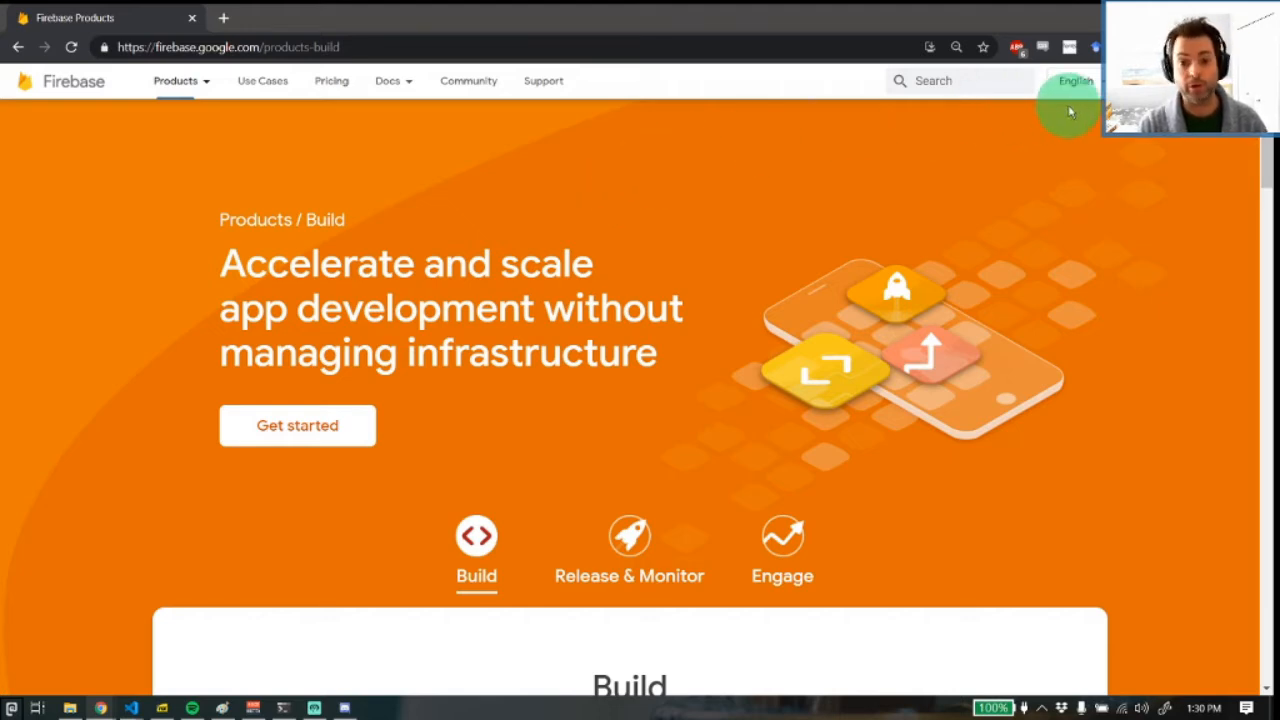
Go to the Firebase console's project list and check the account's alerts
{"action": "left_click", "coordinate": [1168, 81]}
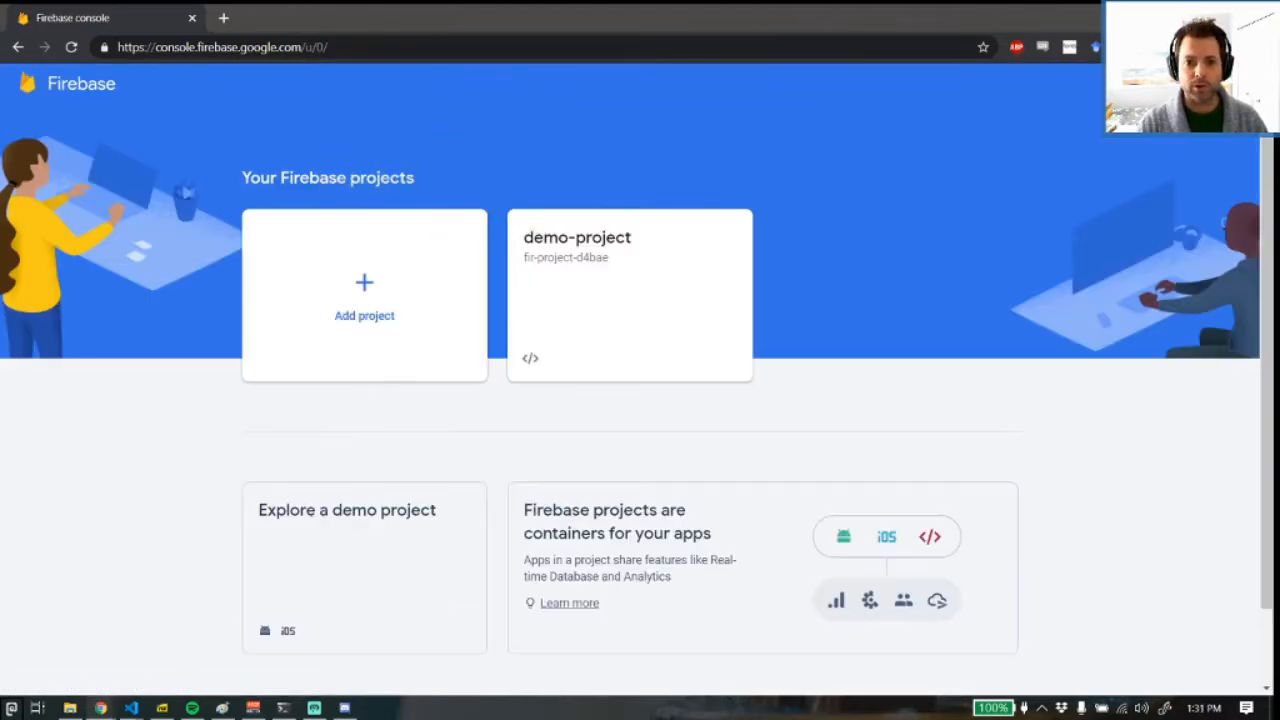
{"action": "left_click", "coordinate": [1190, 84]}
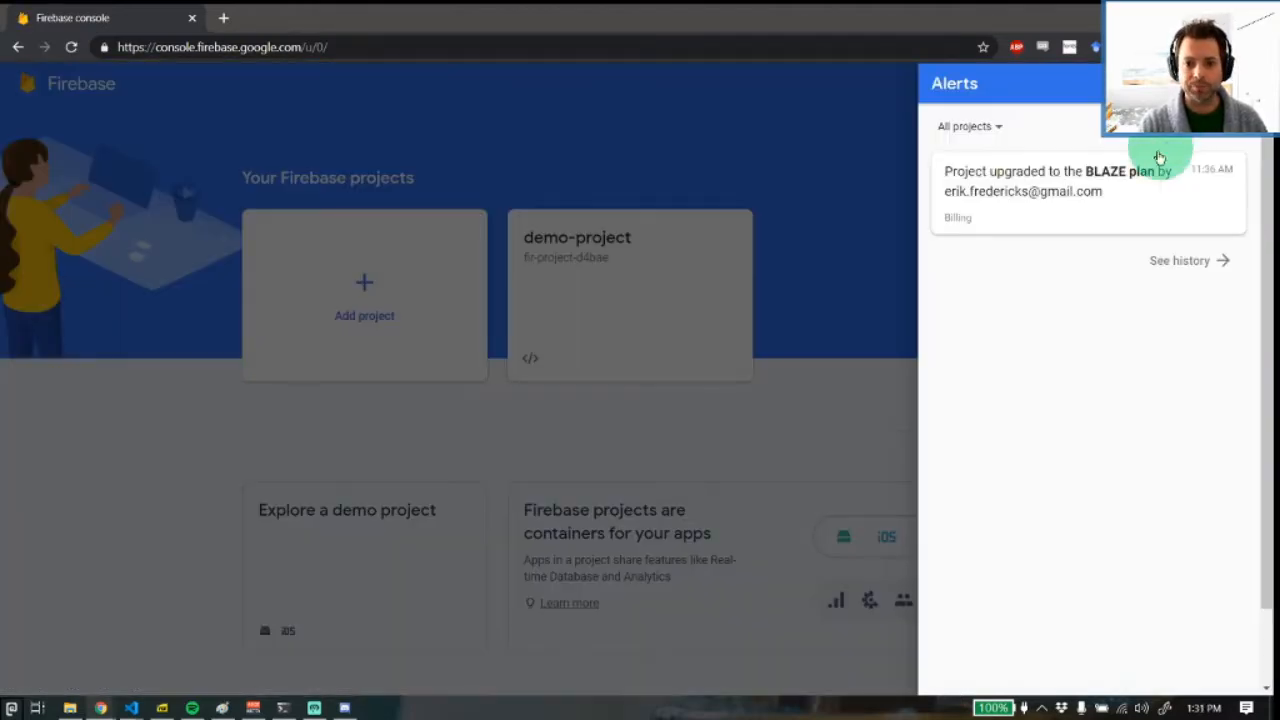
{"action": "left_click", "coordinate": [928, 226]}
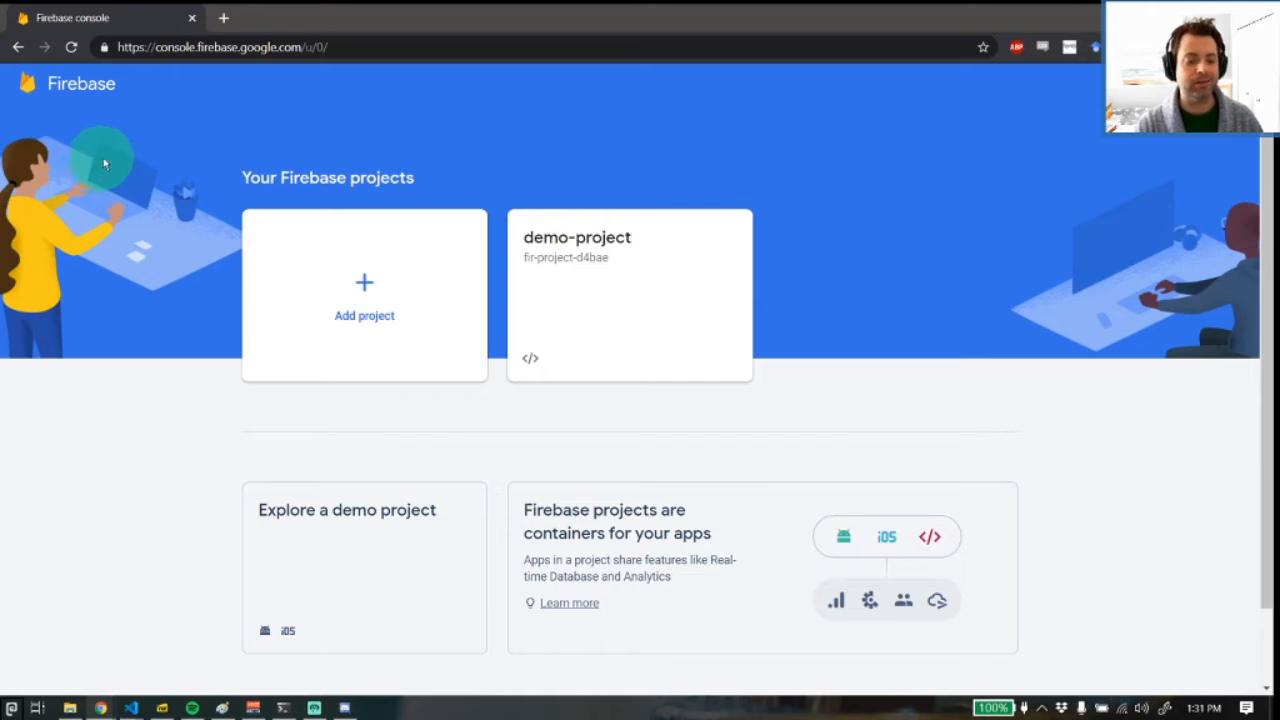
{"action": "scroll", "coordinate": [1006, 262], "scroll_direction": "down", "scroll_amount": 2}
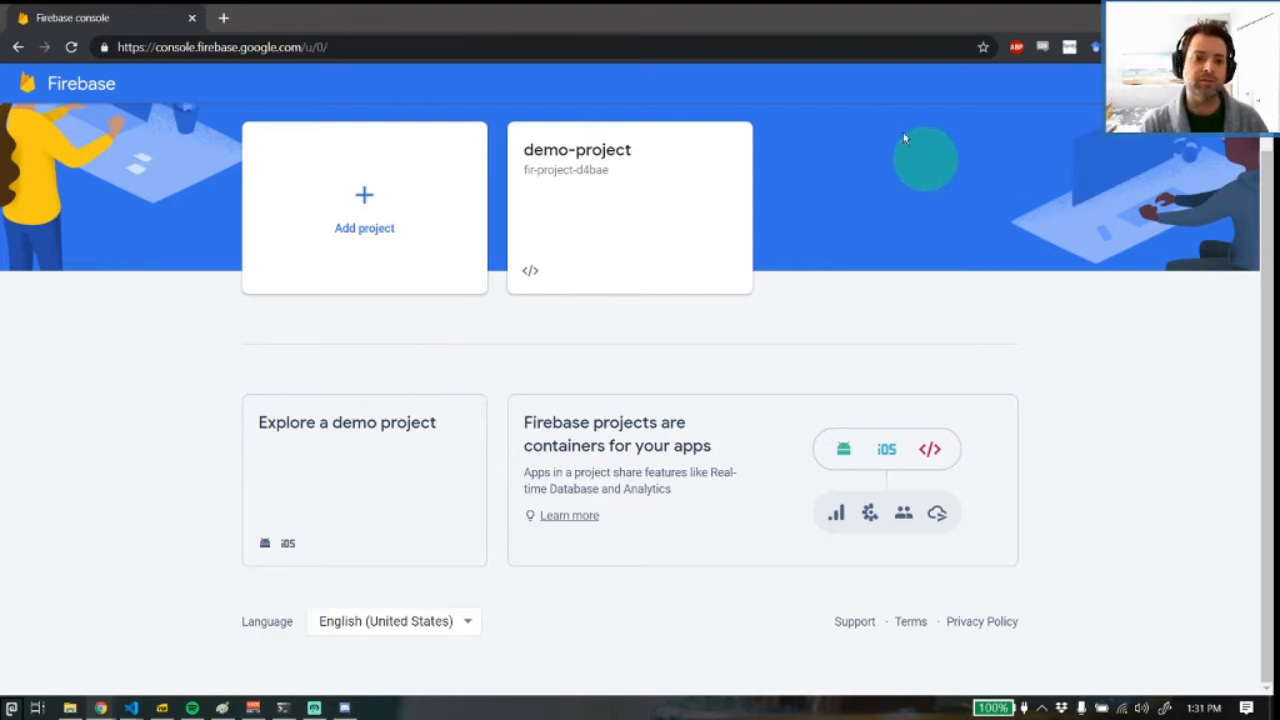
Start a new Firebase project, name it firebase-demo, and continue to the Google Analytics options
{"action": "left_click", "coordinate": [365, 222]}
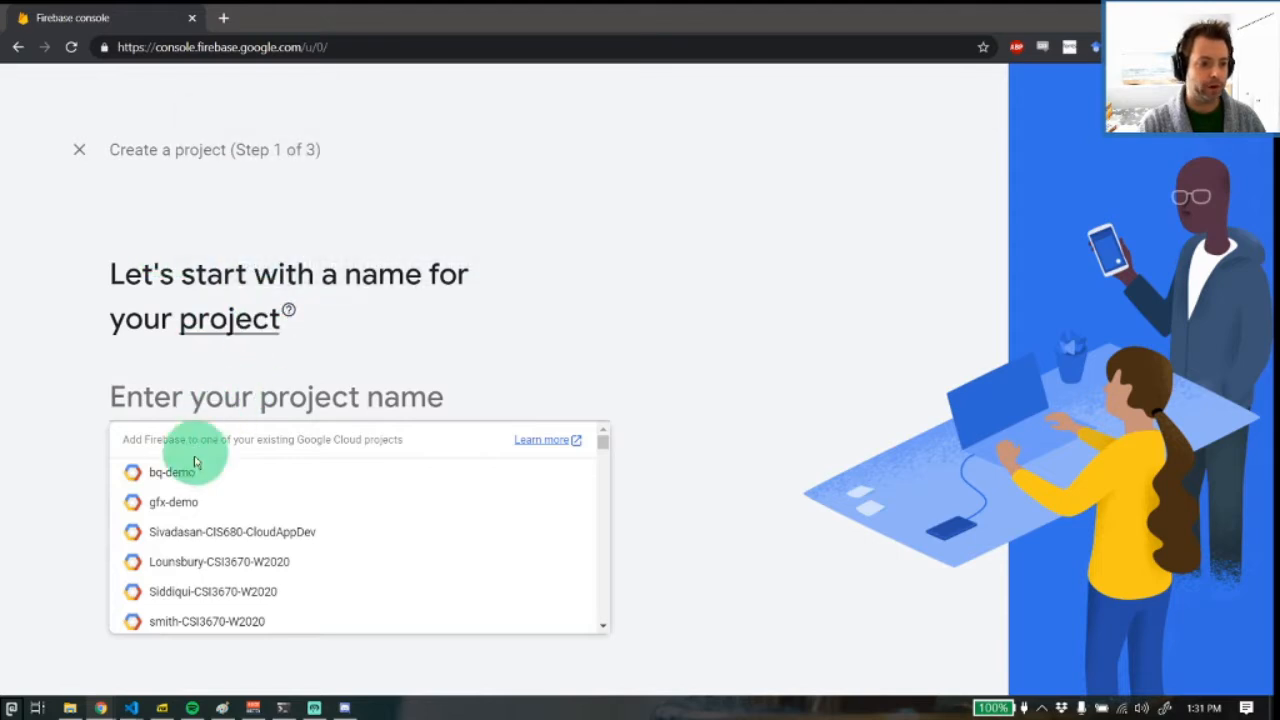
{"action": "scroll", "coordinate": [180, 595], "scroll_direction": "down", "scroll_amount": 5}
{"action": "scroll", "coordinate": [178, 588], "scroll_direction": "up", "scroll_amount": 5}
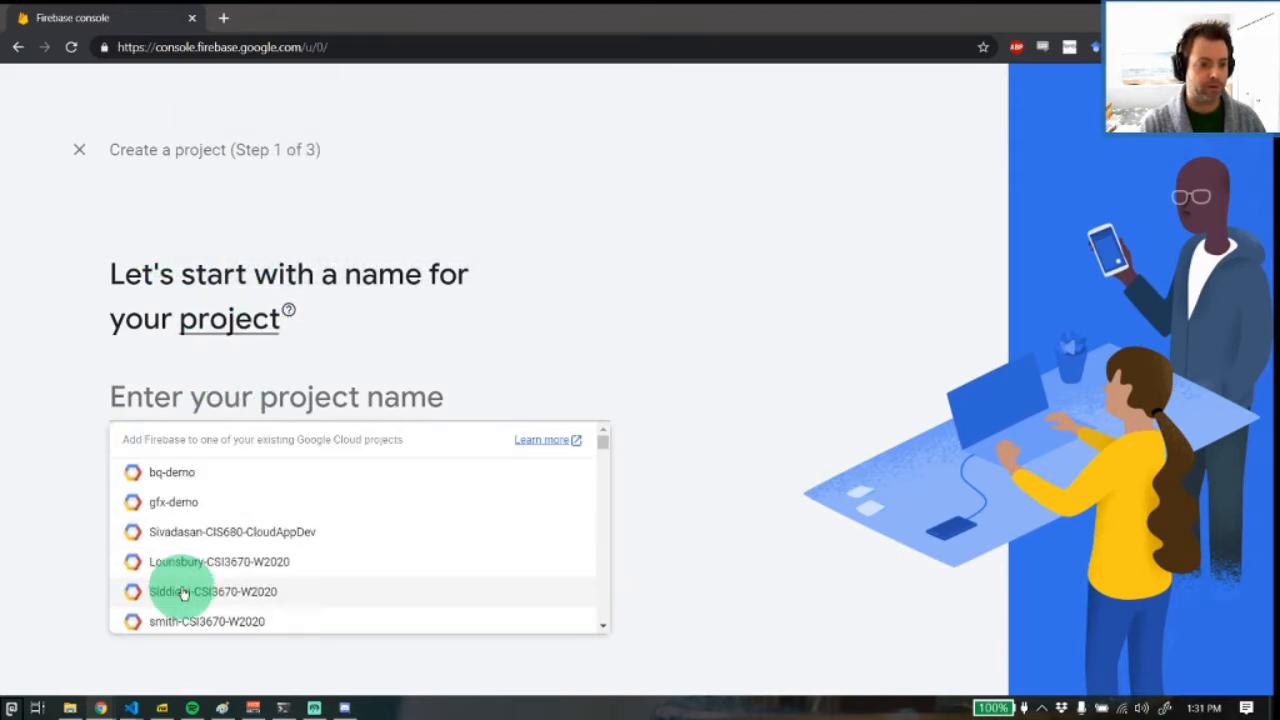
{"action": "left_click", "coordinate": [440, 276]}
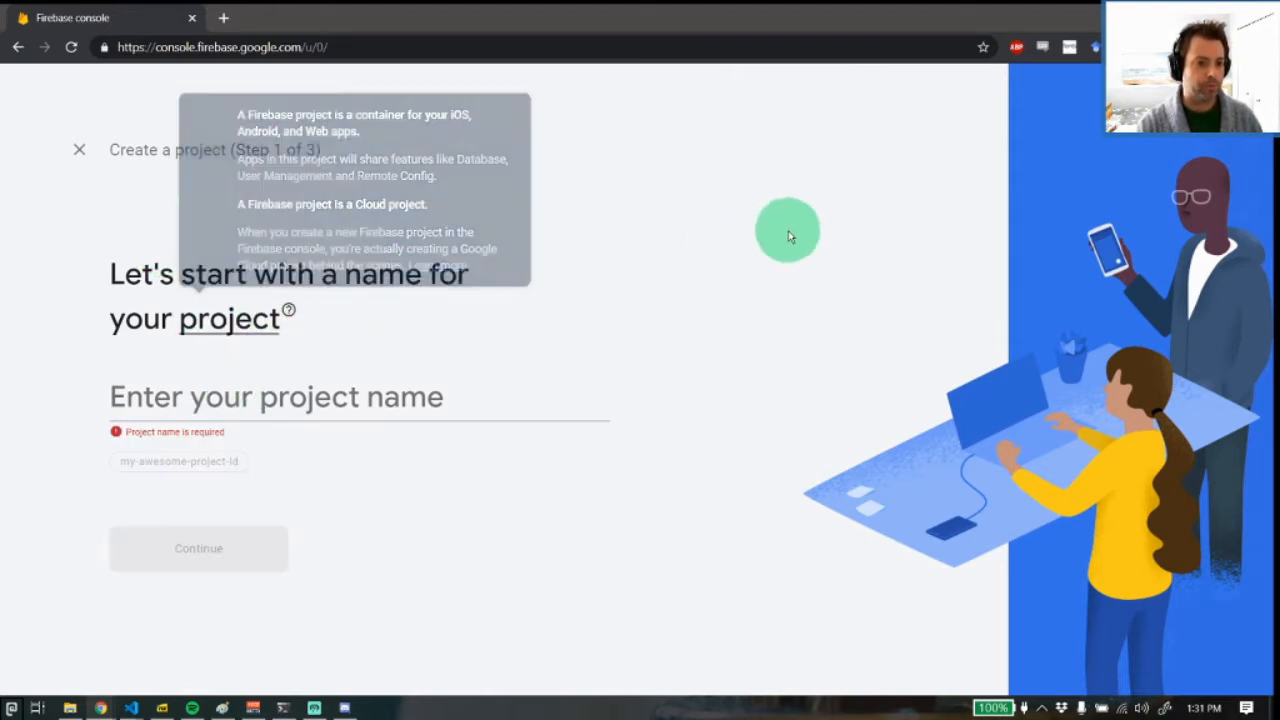
{"action": "left_click", "coordinate": [208, 384]}
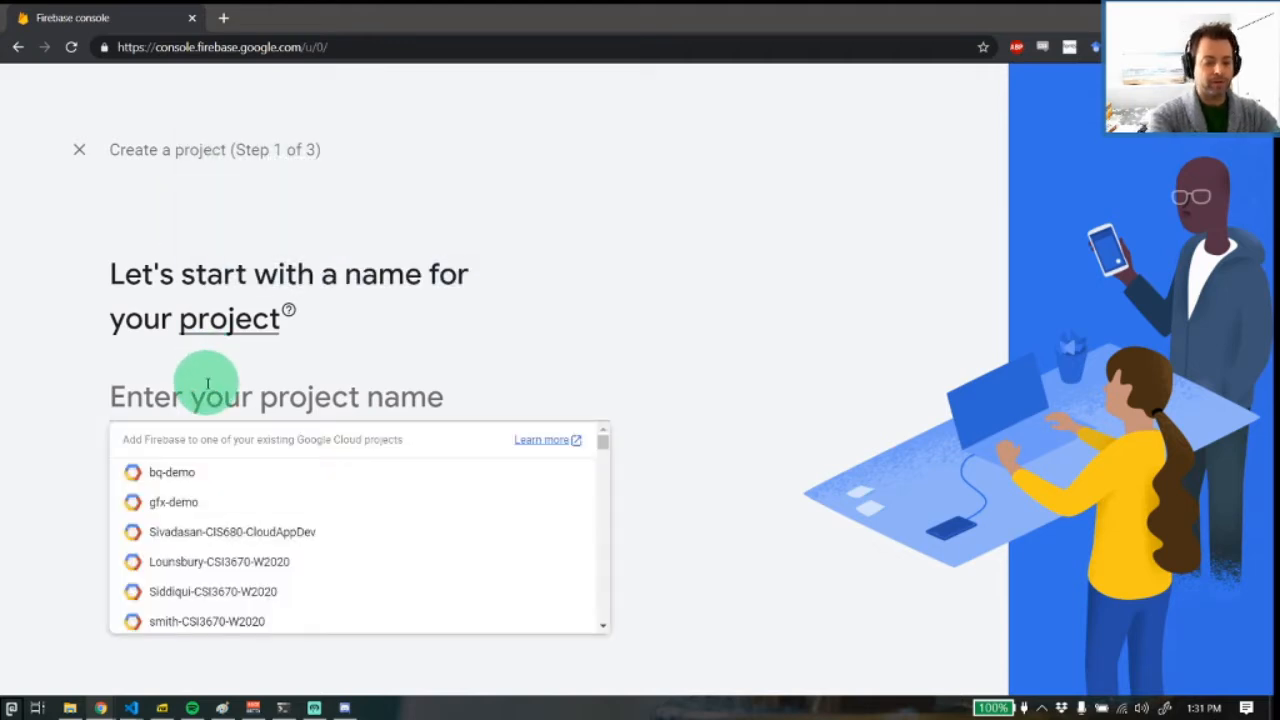
{"action": "type", "text": "firebase-demo"}
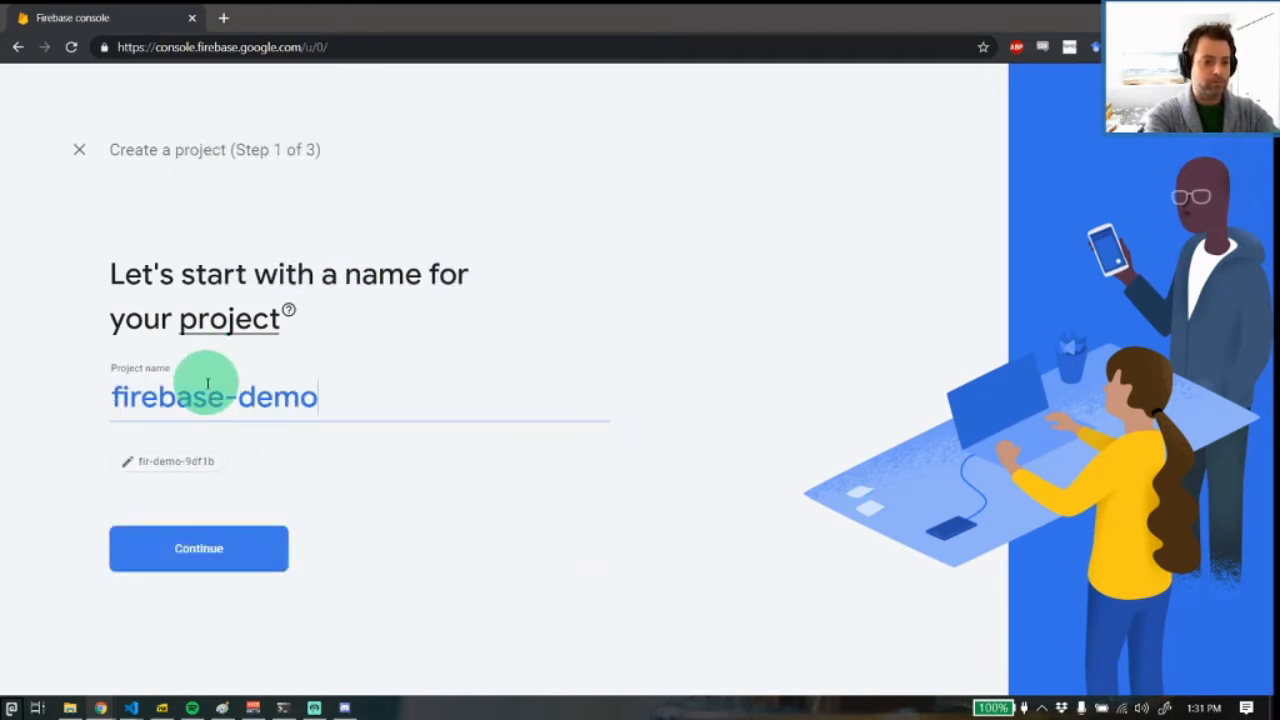
{"action": "key", "text": "Return"}
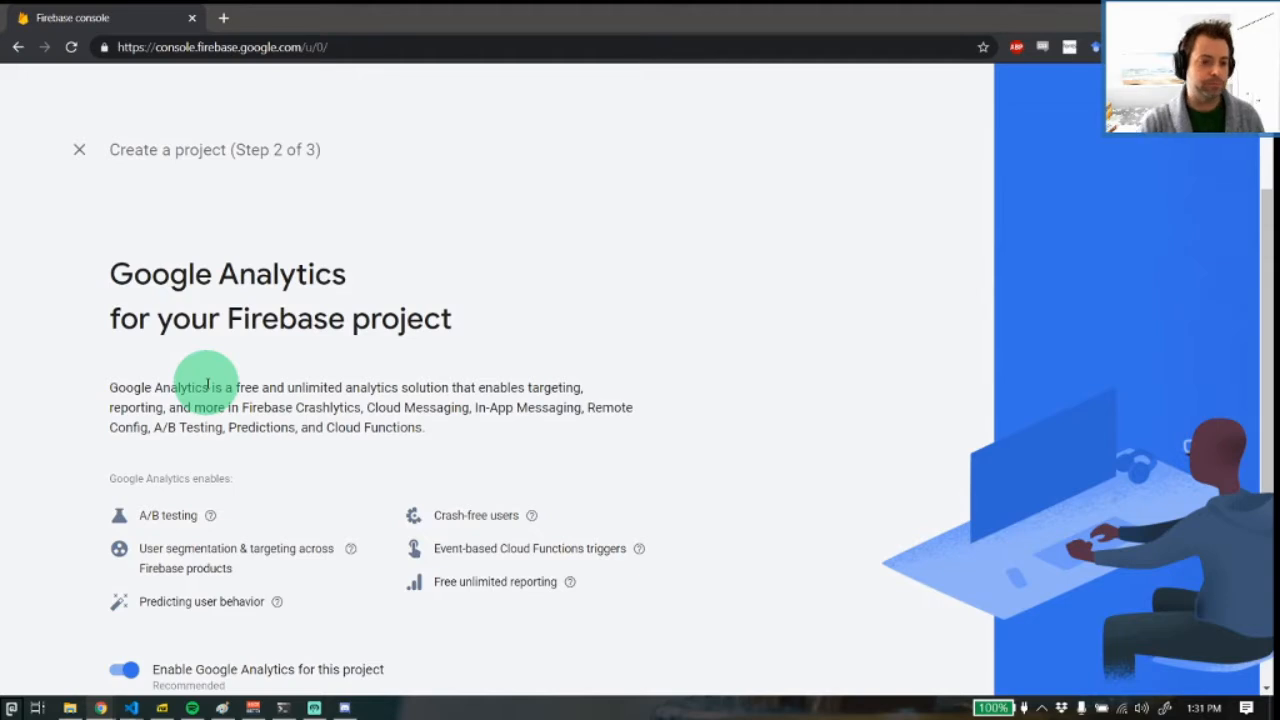
Turn off Google Analytics for the new project, create the project, and continue to its overview
{"action": "scroll", "coordinate": [188, 286], "scroll_direction": "down", "scroll_amount": 2}
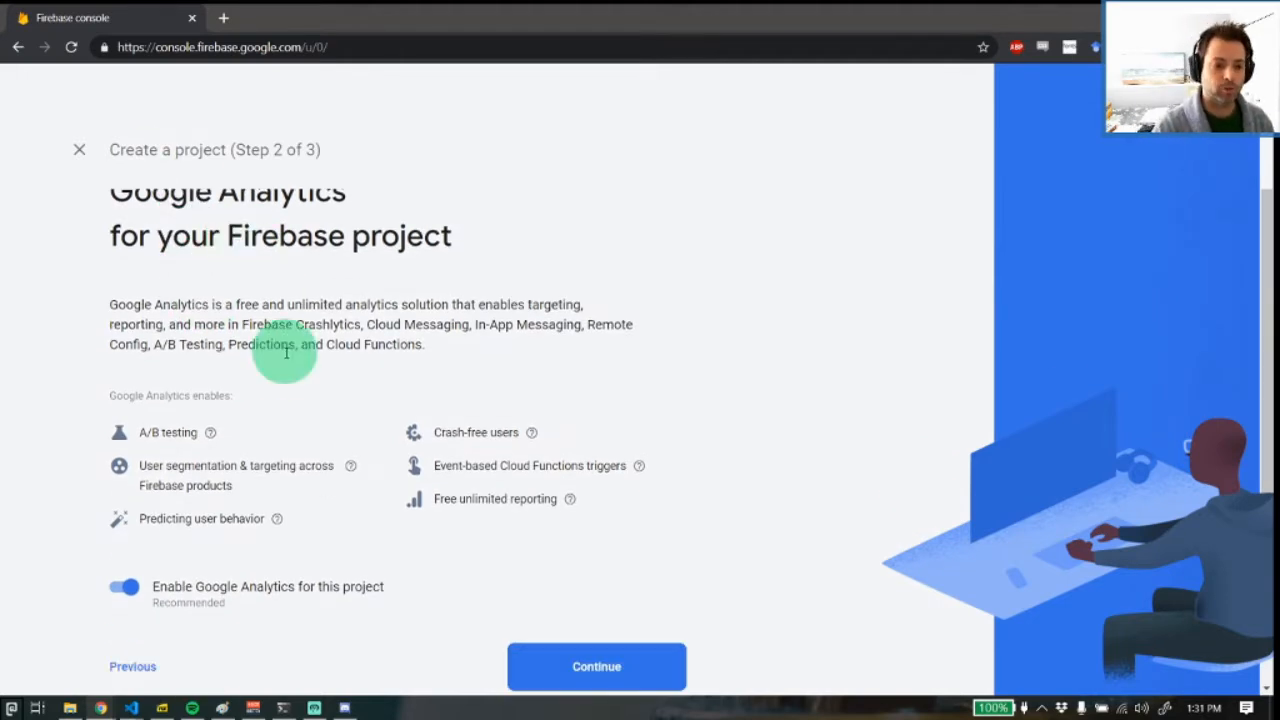
{"action": "mouse_move", "coordinate": [216, 447]}
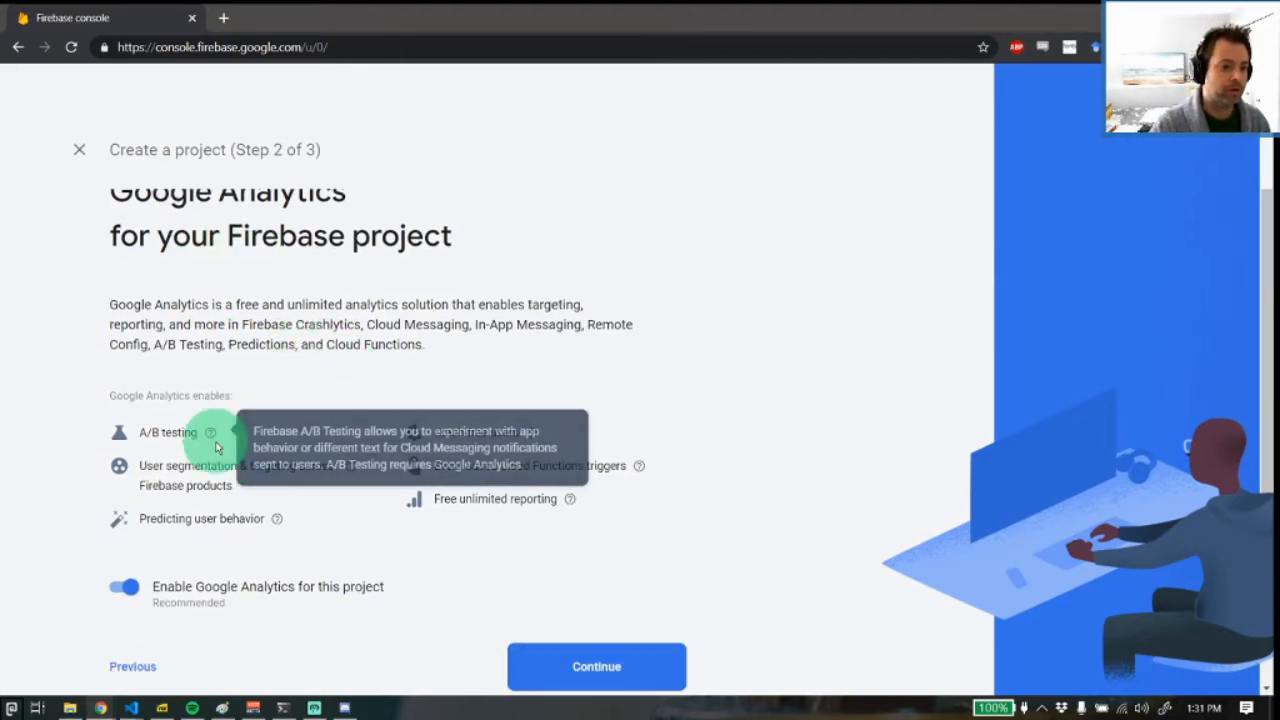
{"action": "left_click_drag", "start_coordinate": [134, 518], "coordinate": [266, 518]}
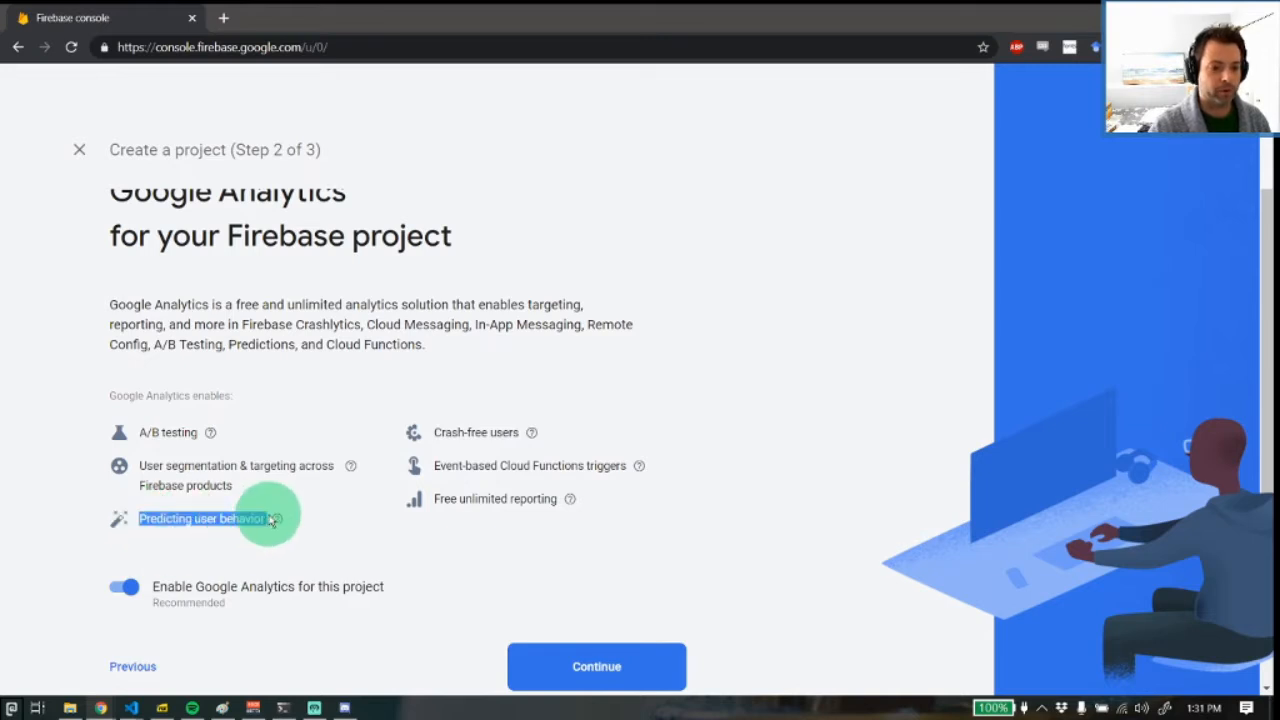
{"action": "double_click", "coordinate": [483, 498]}
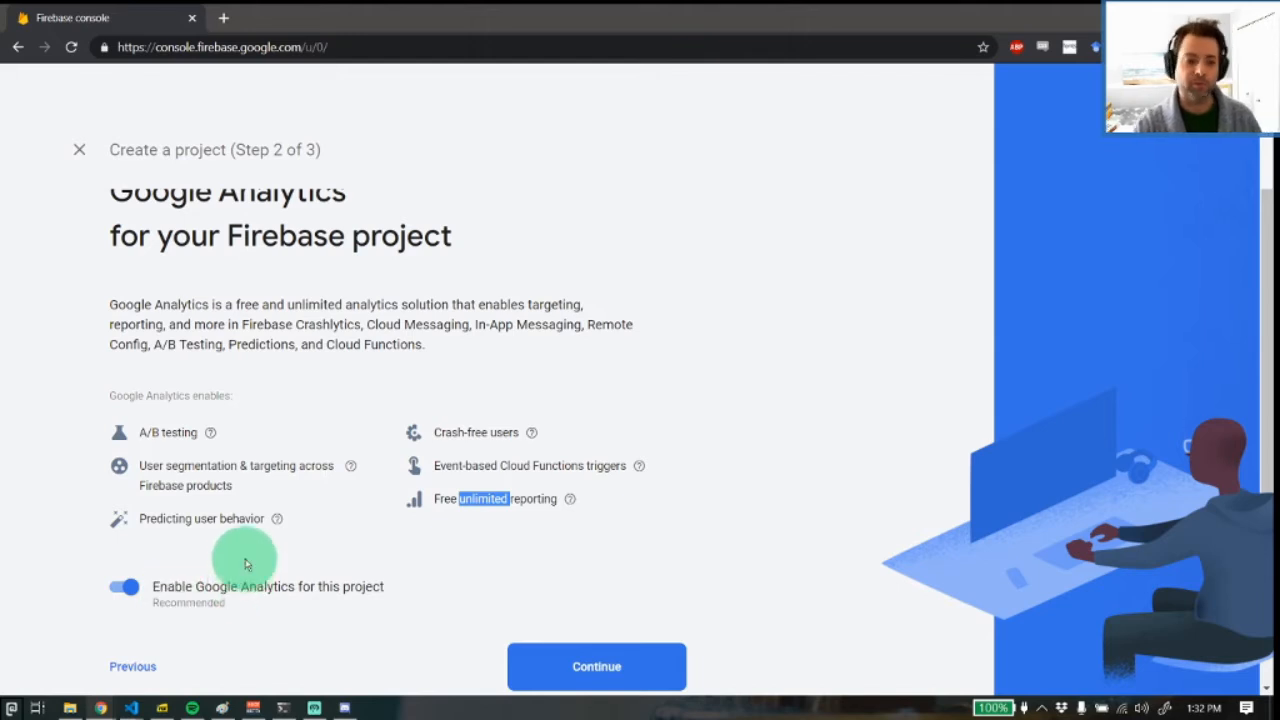
{"action": "left_click", "coordinate": [512, 656]}
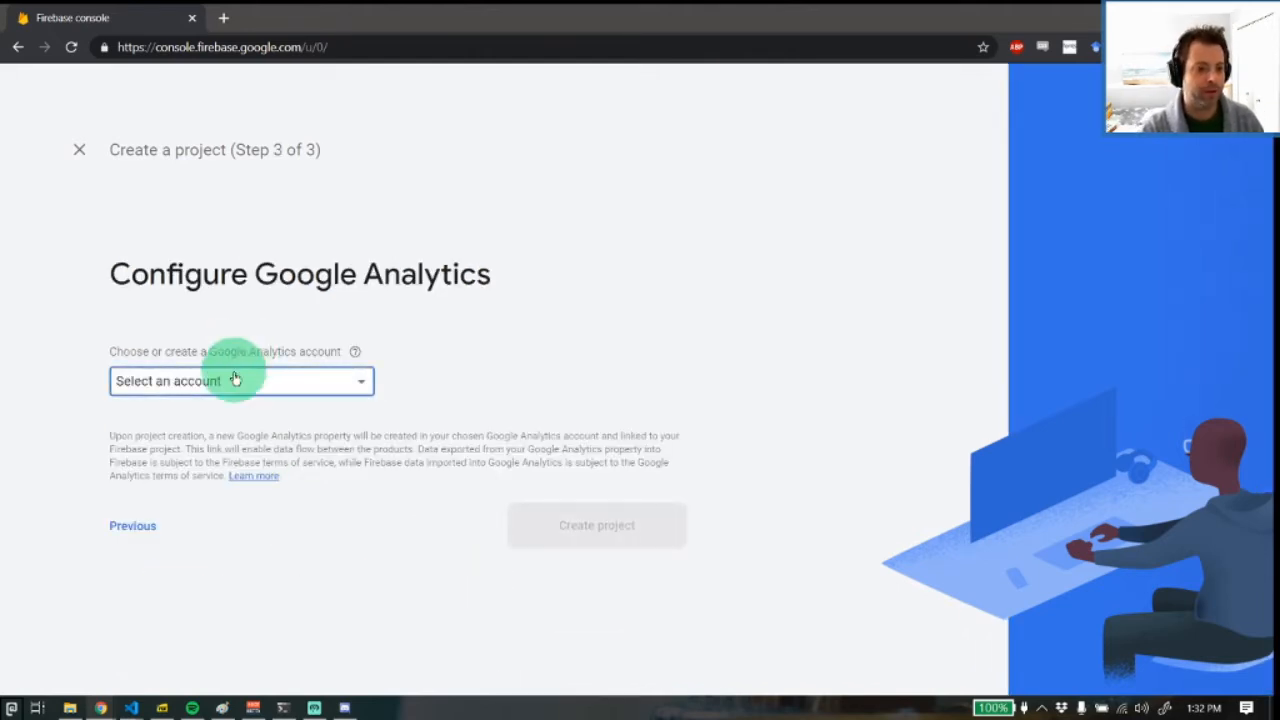
{"action": "left_click", "coordinate": [140, 526]}
{"action": "scroll", "coordinate": [165, 570], "scroll_direction": "down", "scroll_amount": 2}
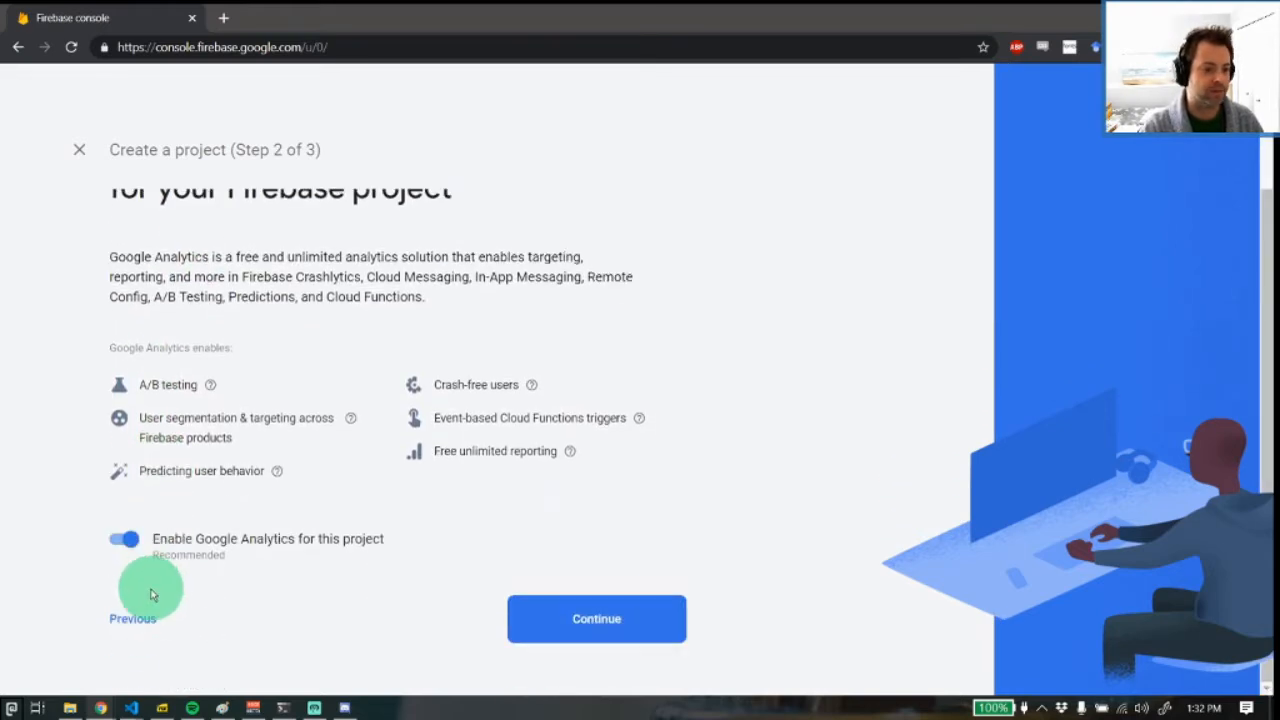
{"action": "left_click", "coordinate": [122, 538]}
{"action": "left_click", "coordinate": [543, 623]}
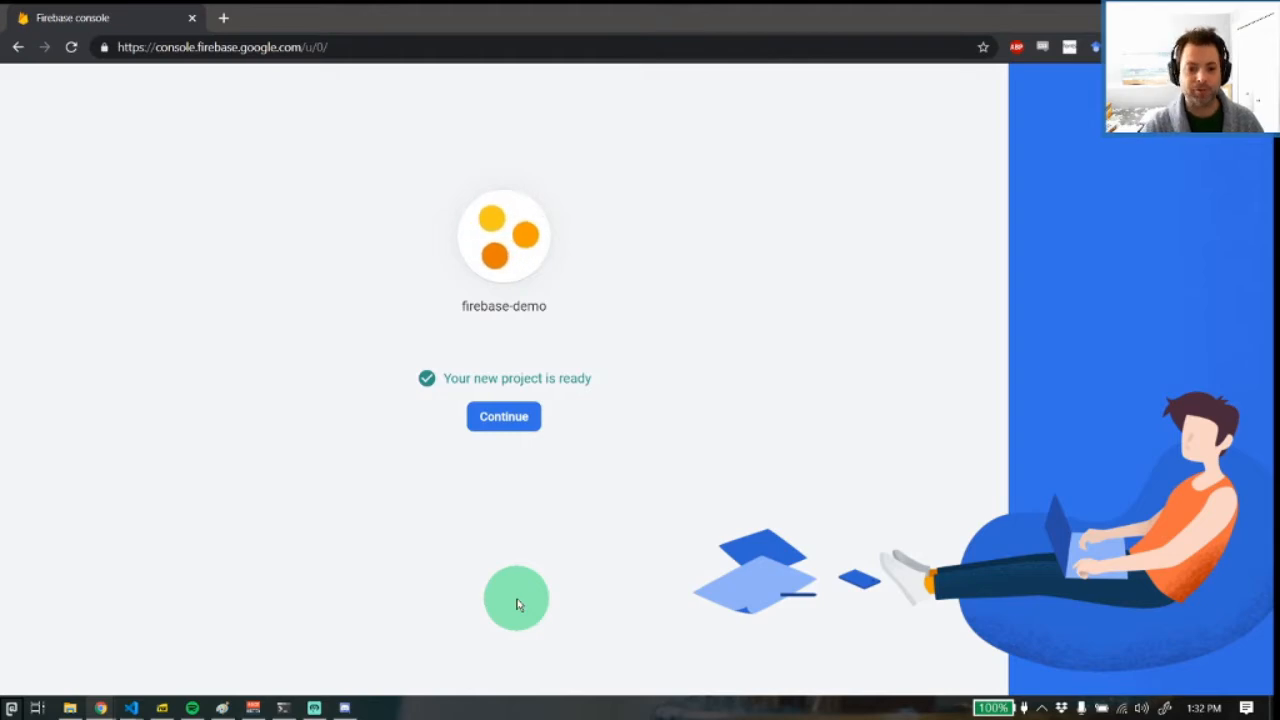
{"action": "left_click", "coordinate": [485, 418]}
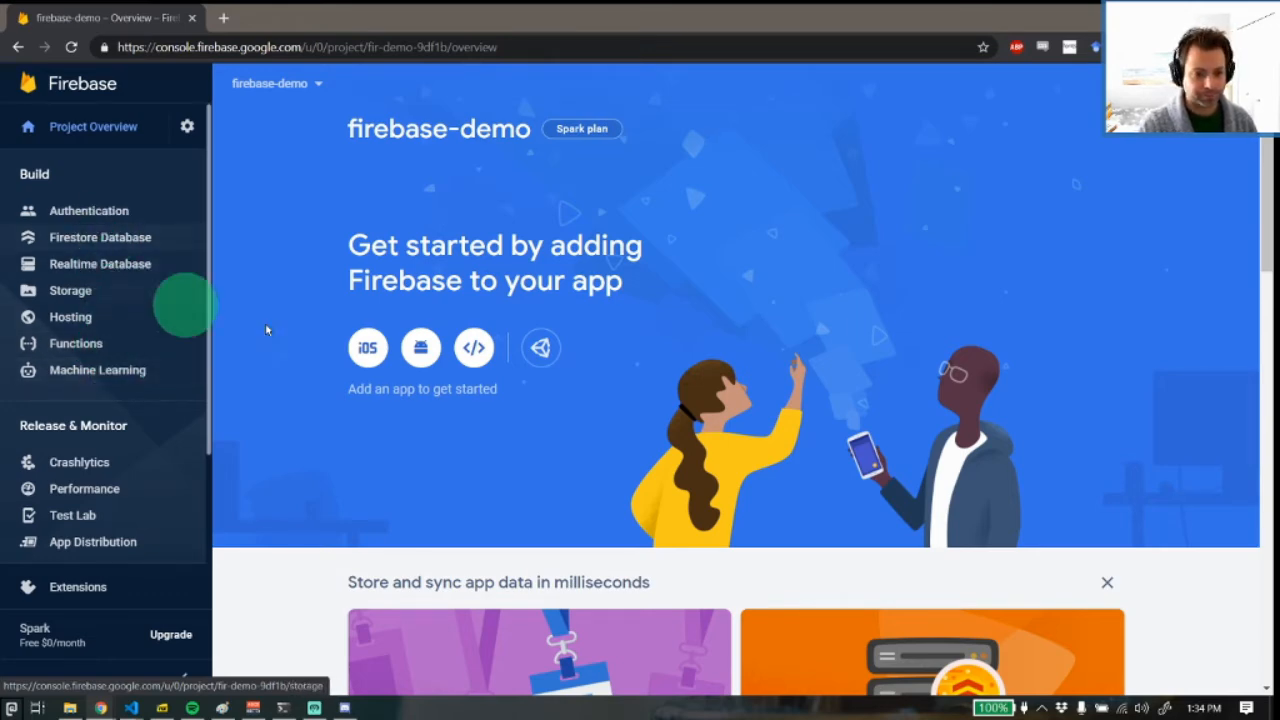
Open the project's Authentication section and get started with it to reach the sign-in providers
{"action": "scroll", "coordinate": [486, 337], "scroll_direction": "down", "scroll_amount": 5}
{"action": "scroll", "coordinate": [578, 412], "scroll_direction": "down", "scroll_amount": 7}
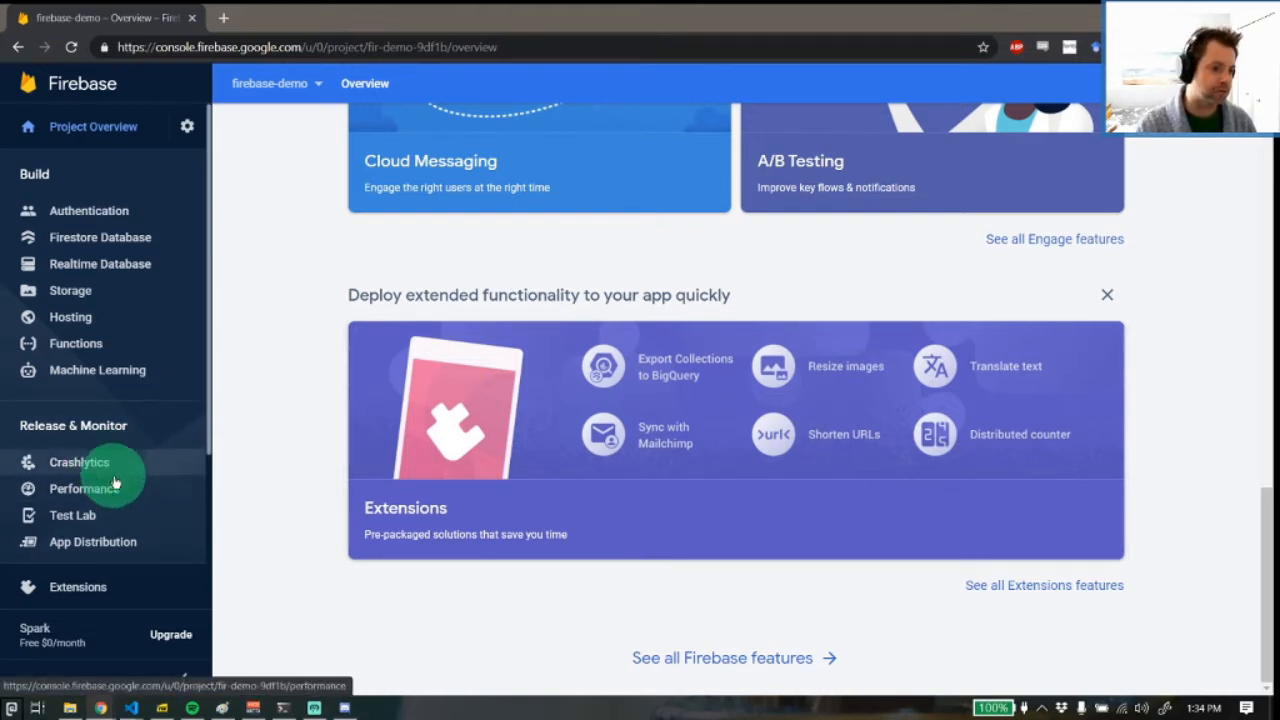
{"action": "scroll", "coordinate": [660, 360], "scroll_direction": "up", "scroll_amount": 10}
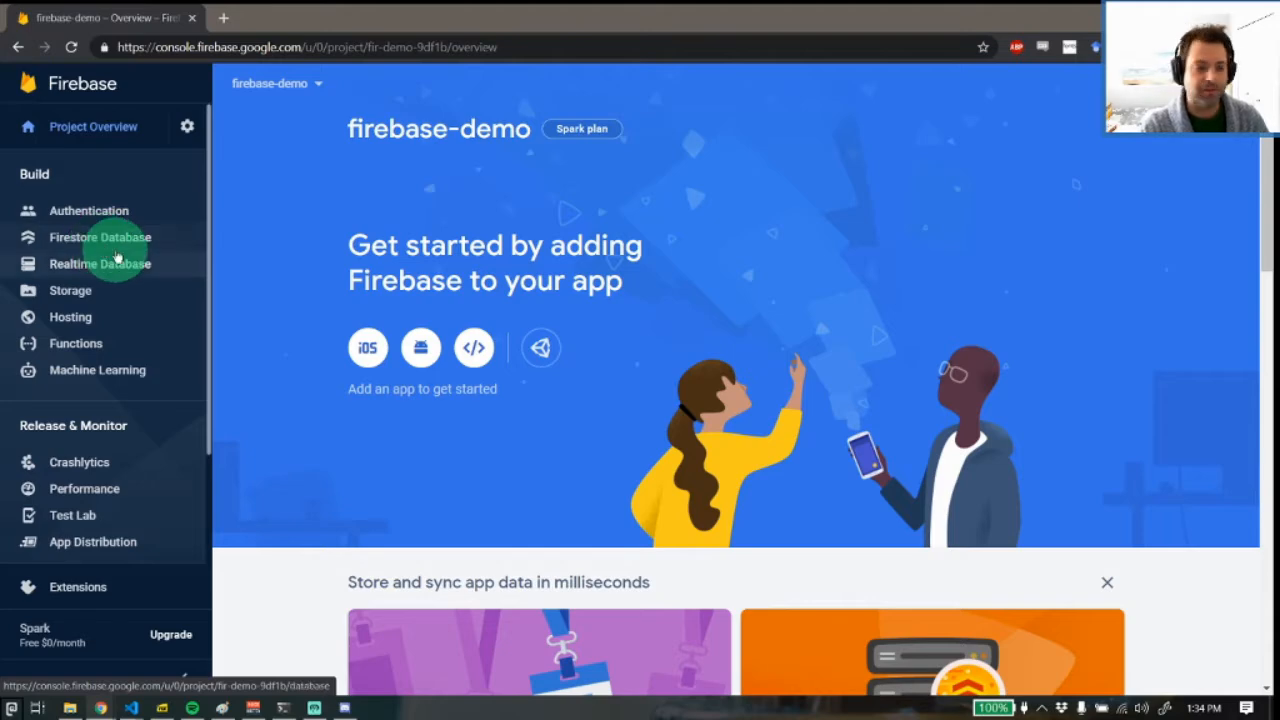
{"action": "left_click", "coordinate": [94, 222]}
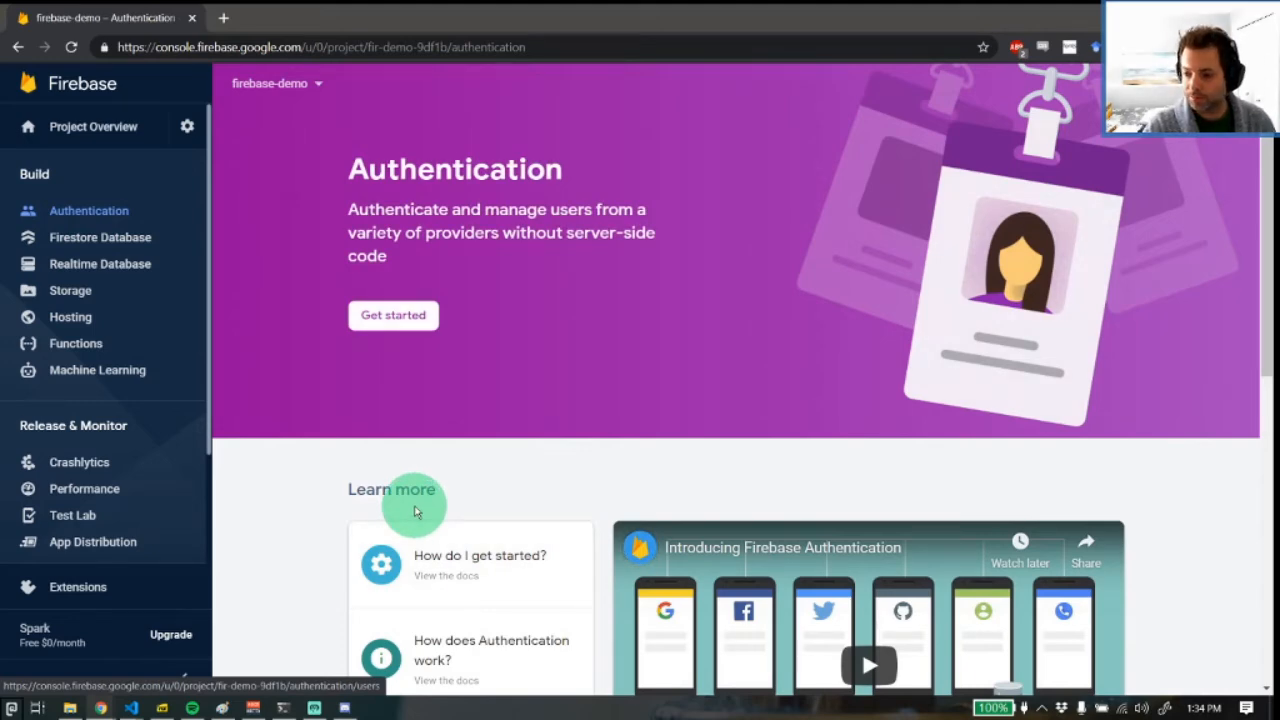
{"action": "scroll", "coordinate": [420, 491], "scroll_direction": "down", "scroll_amount": 4}
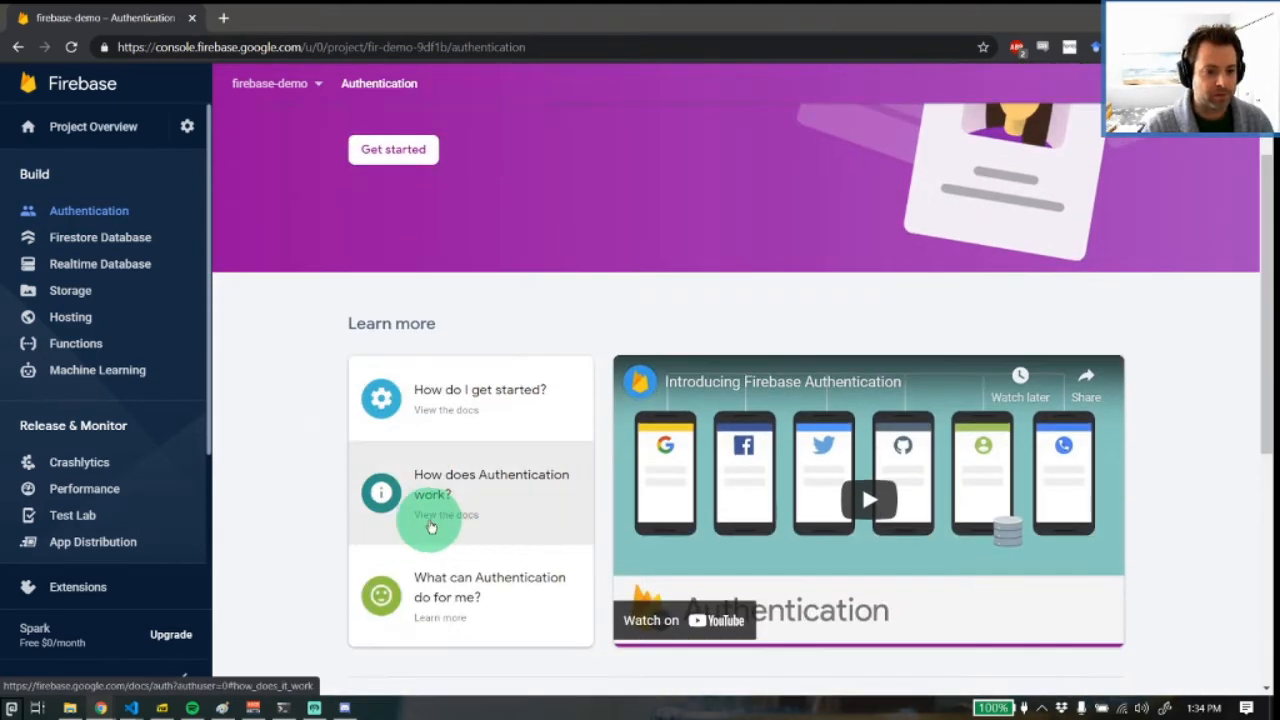
{"action": "scroll", "coordinate": [424, 522], "scroll_direction": "down", "scroll_amount": 2}
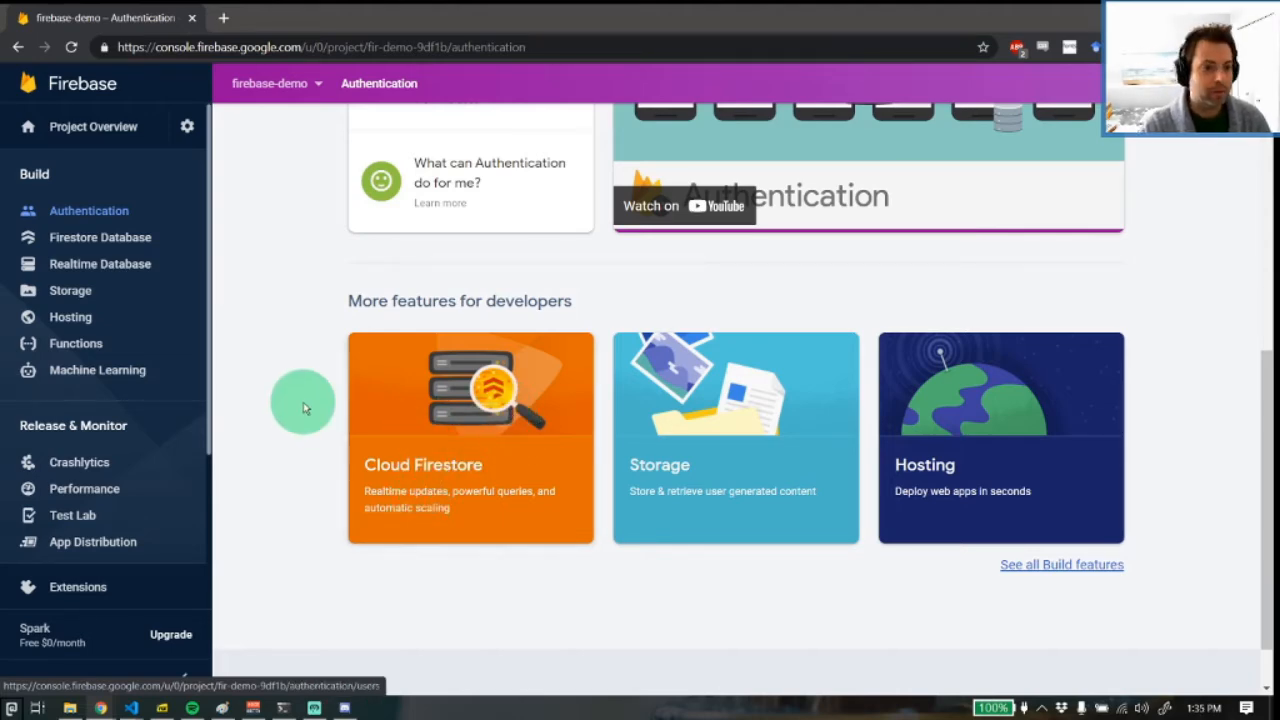
{"action": "scroll", "coordinate": [303, 402], "scroll_direction": "up", "scroll_amount": 6}
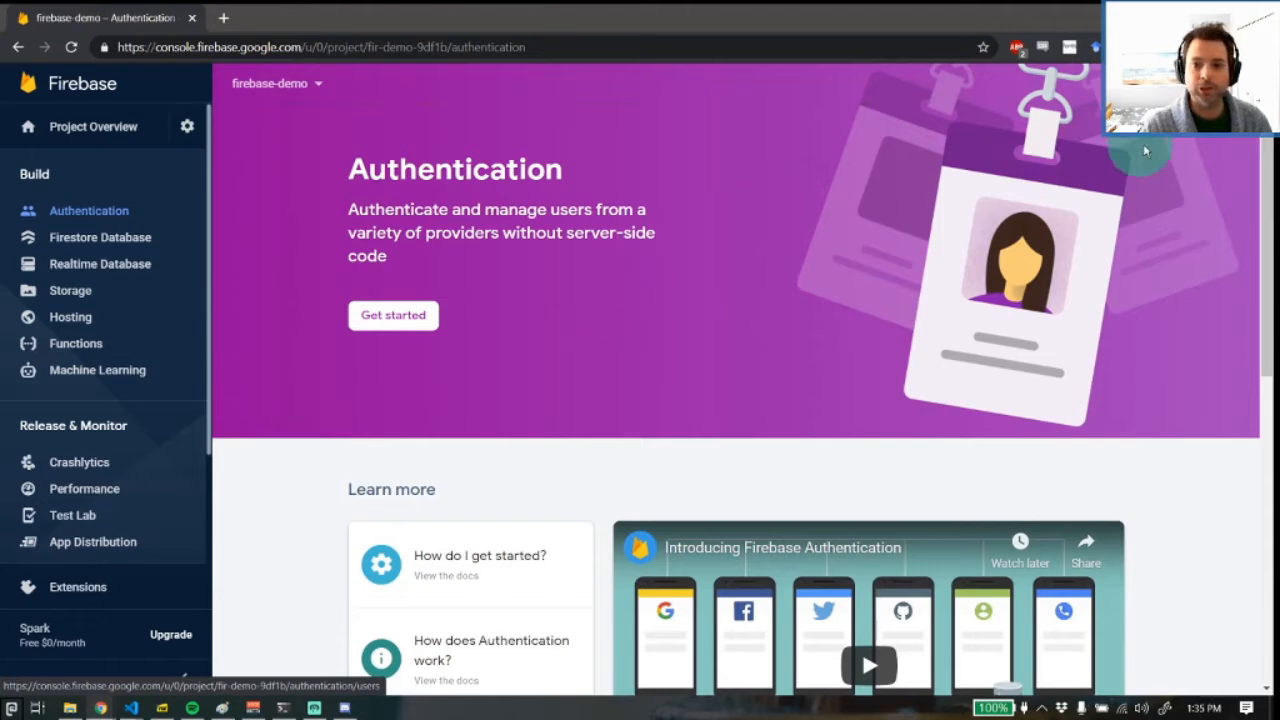
{"action": "left_click", "coordinate": [428, 315]}
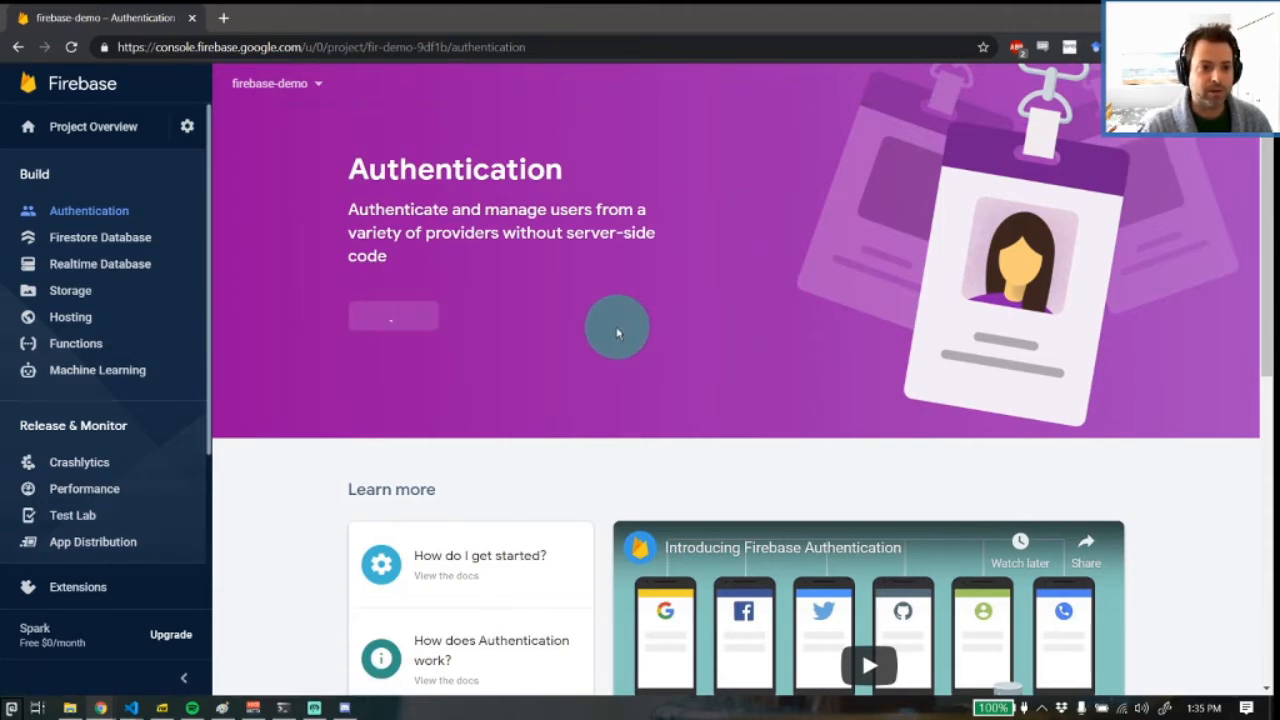
Enable Google as a sign-in provider, choose the project support email, keep the default public-facing name, and save
{"action": "scroll", "coordinate": [530, 380], "scroll_direction": "down", "scroll_amount": 1}
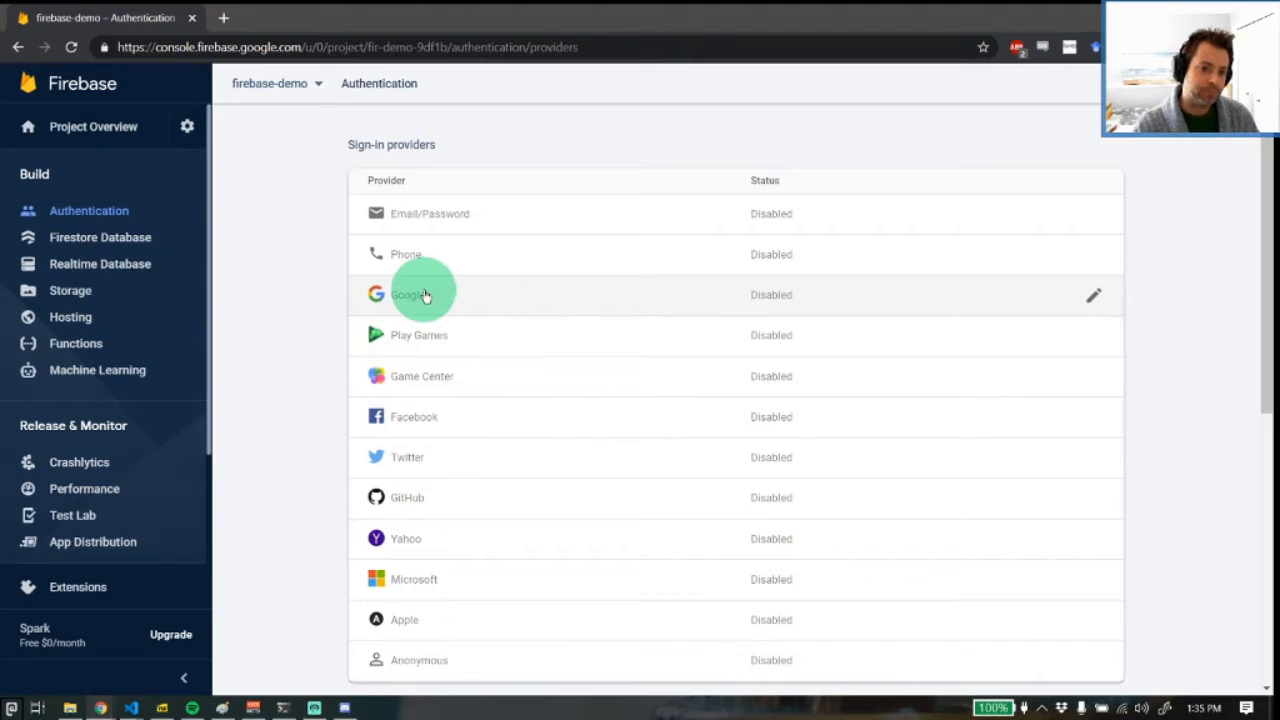
{"action": "left_click", "coordinate": [1093, 295]}
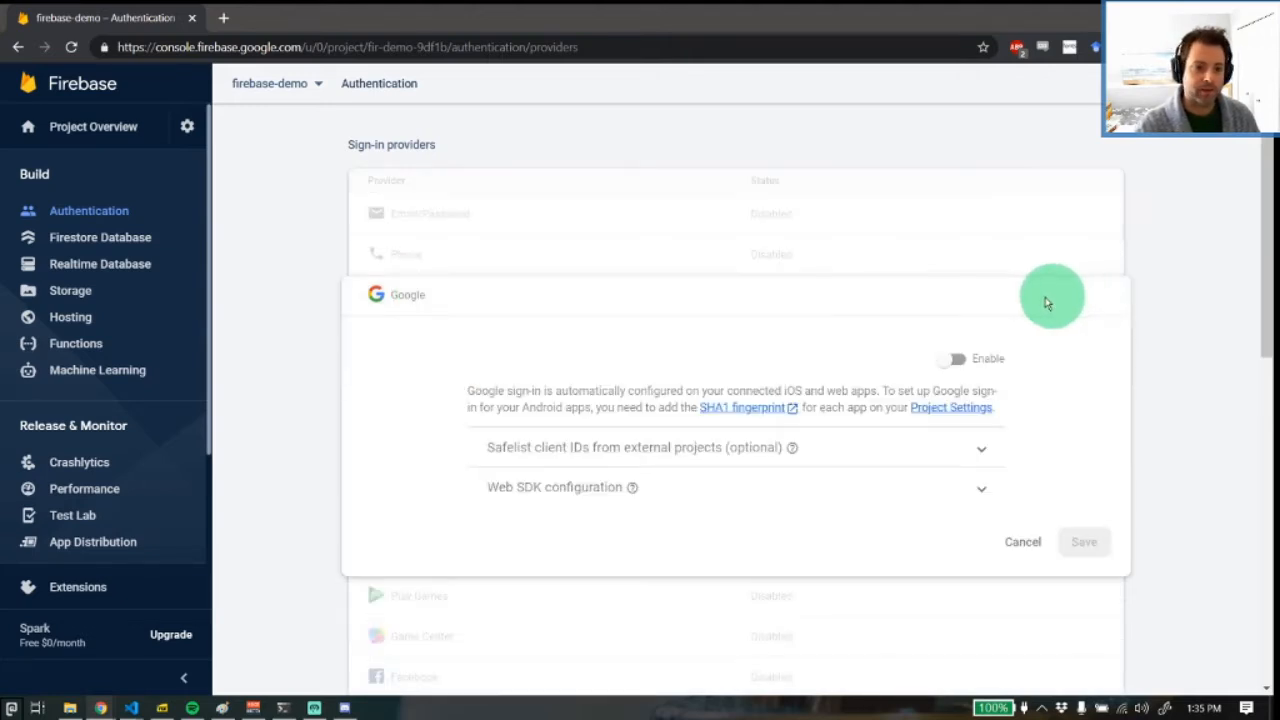
{"action": "left_click", "coordinate": [958, 358]}
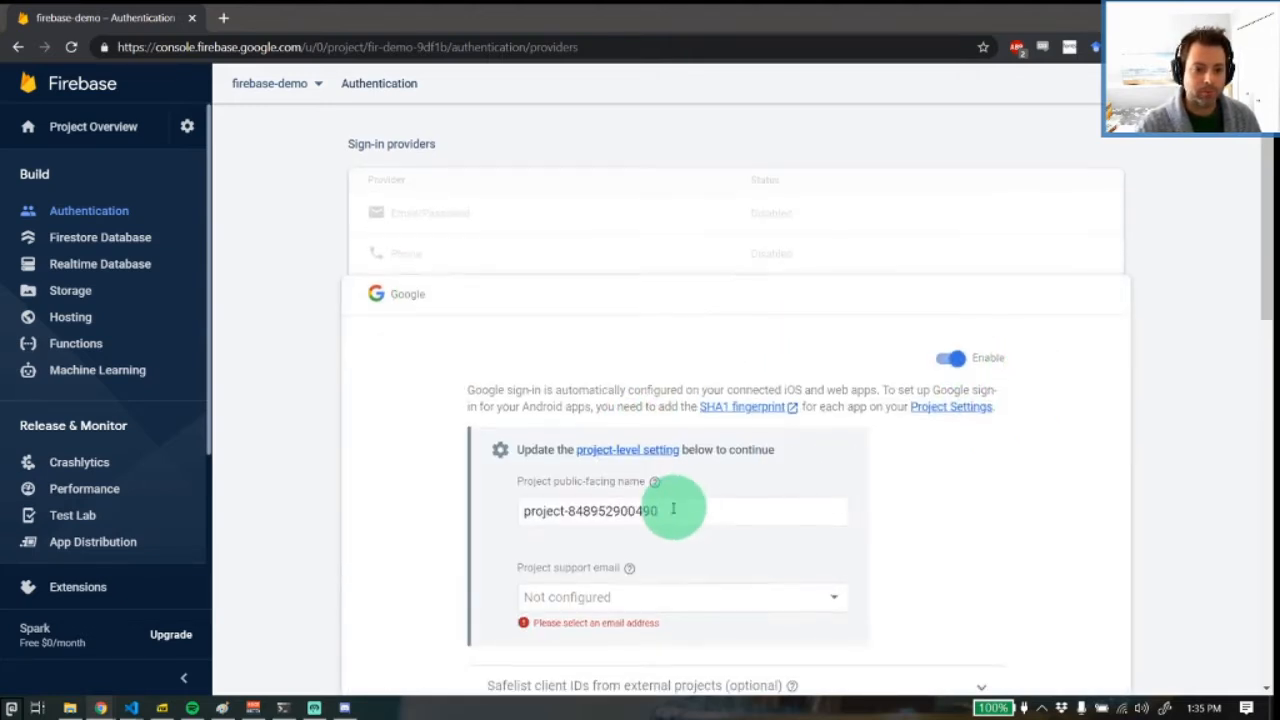
{"action": "scroll", "coordinate": [660, 500], "scroll_direction": "down", "scroll_amount": 2}
{"action": "left_click", "coordinate": [650, 428]}
{"action": "left_click", "coordinate": [651, 433]}
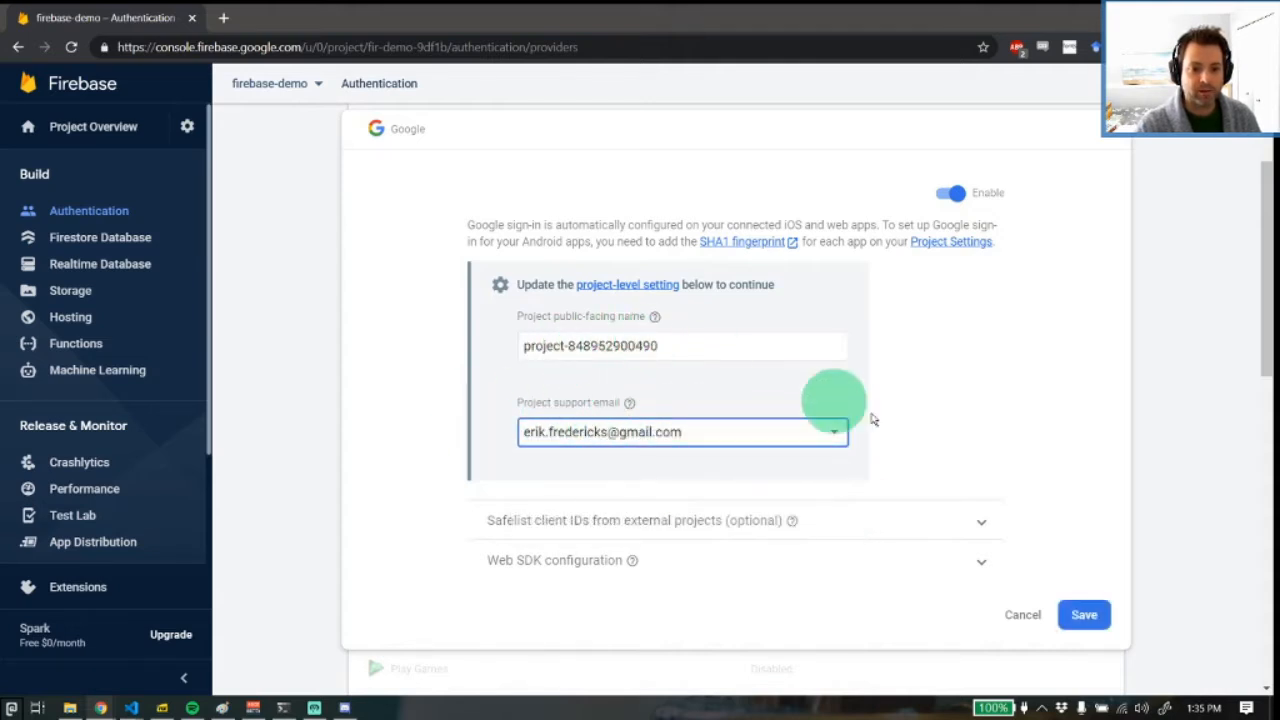
{"action": "triple_click", "coordinate": [686, 346]}
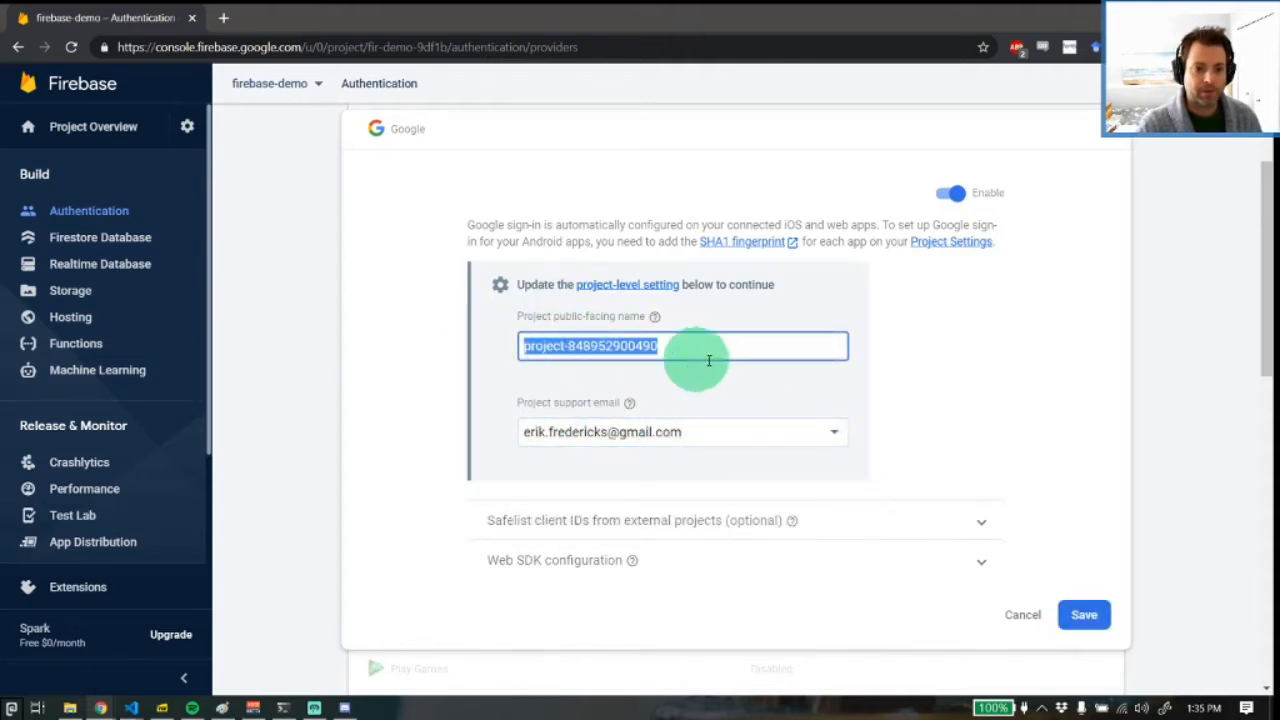
{"action": "left_click", "coordinate": [1072, 619]}
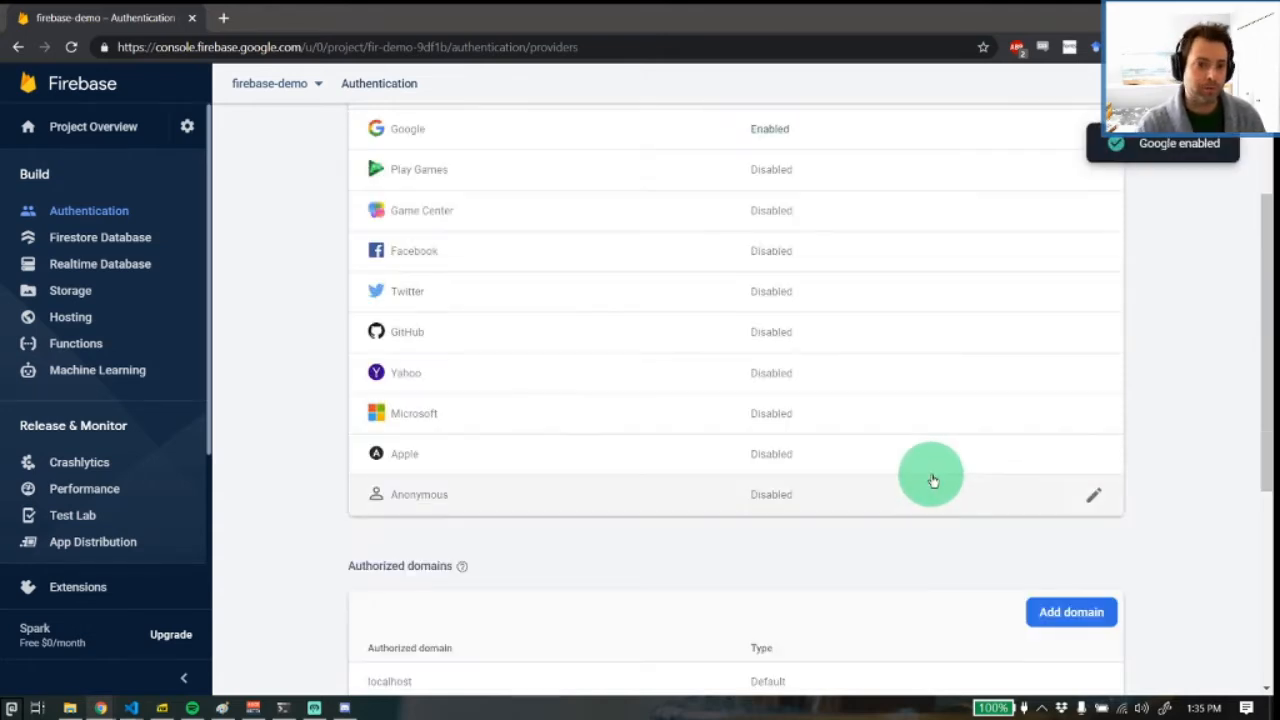
Review the sign-in providers and open the list of registered users in the project's Authentication section
{"action": "scroll", "coordinate": [729, 305], "scroll_direction": "up", "scroll_amount": 2}
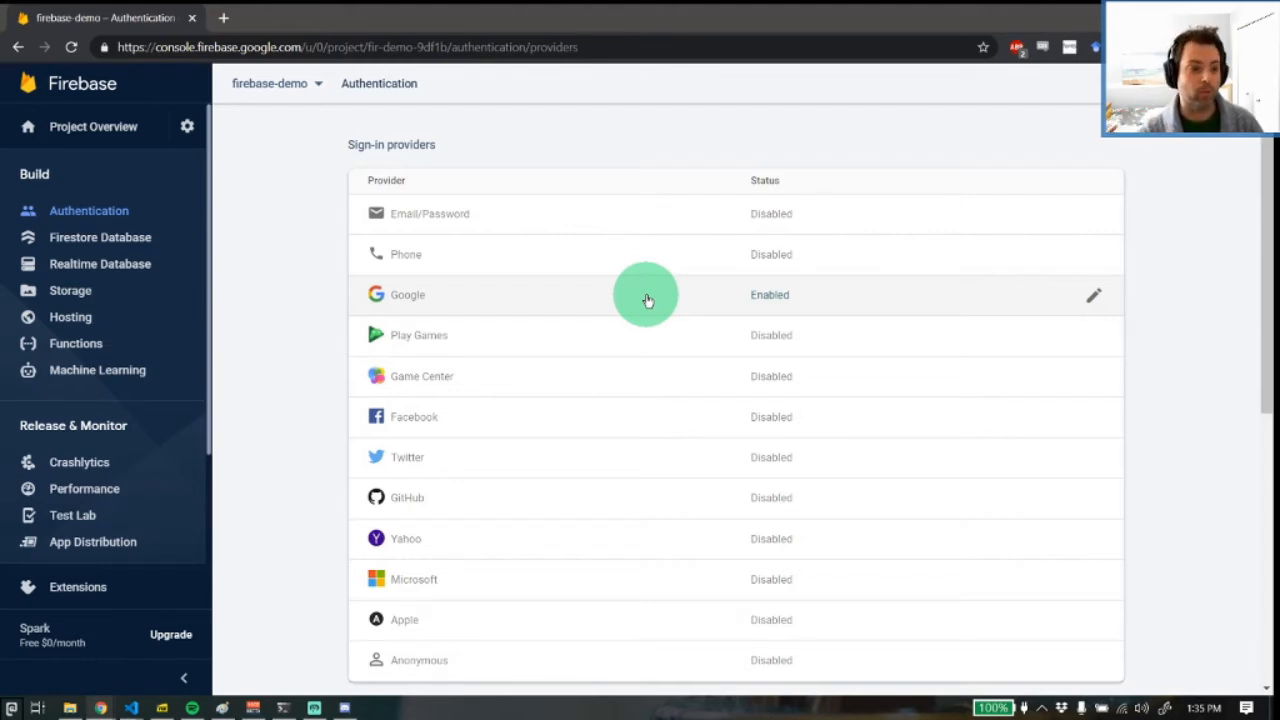
{"action": "scroll", "coordinate": [380, 288], "scroll_direction": "up", "scroll_amount": 2}
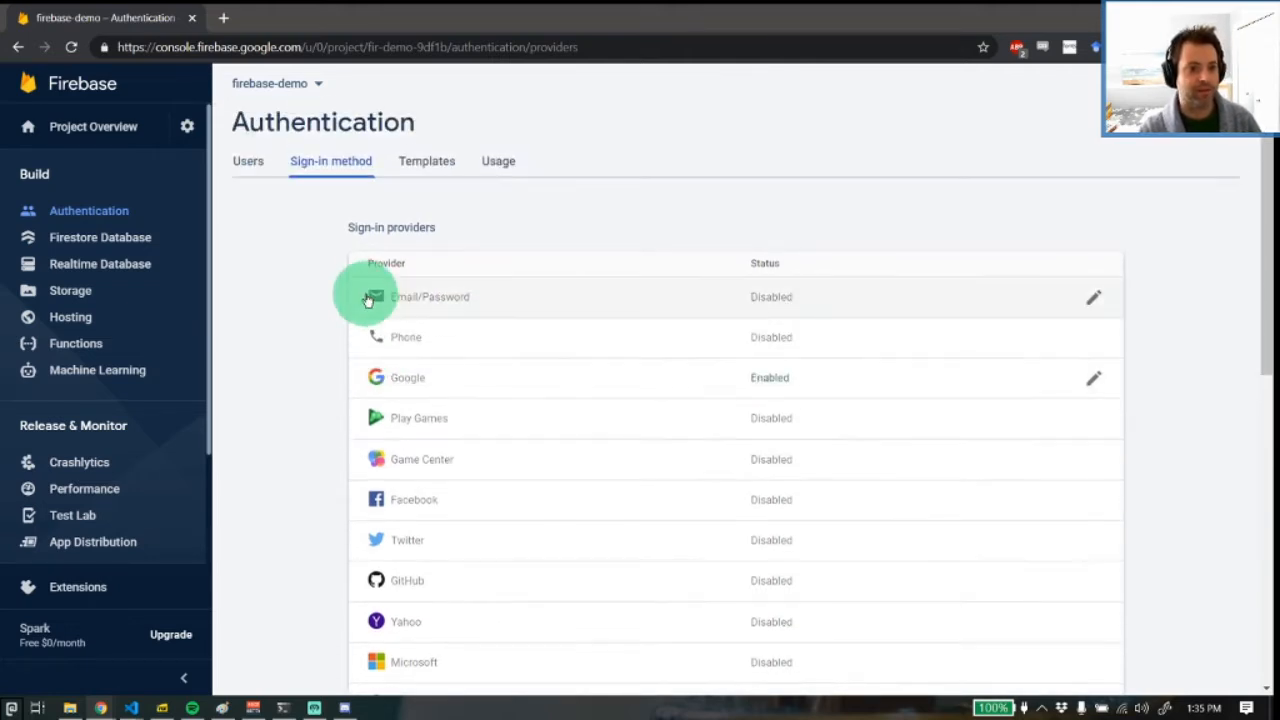
{"action": "left_click", "coordinate": [250, 163]}
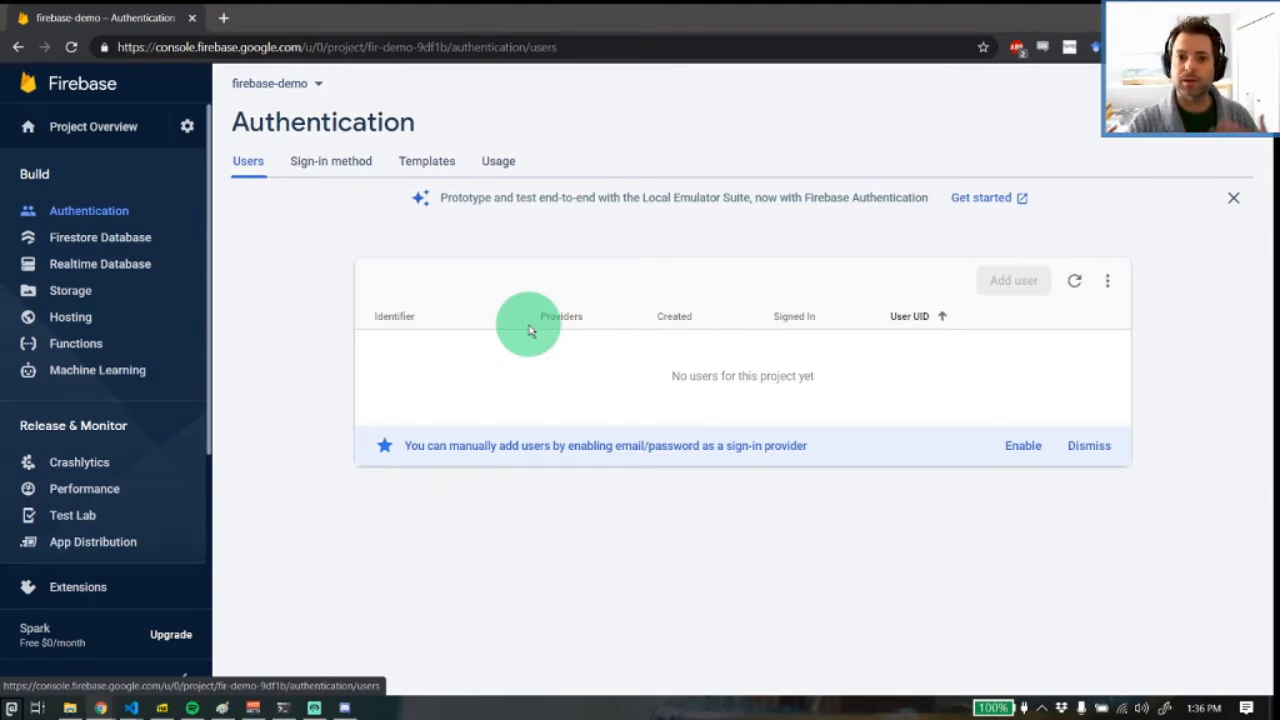
Return to the sign-in methods, inspect the Email/Password provider's options, and cancel without saving
{"action": "left_click", "coordinate": [331, 161]}
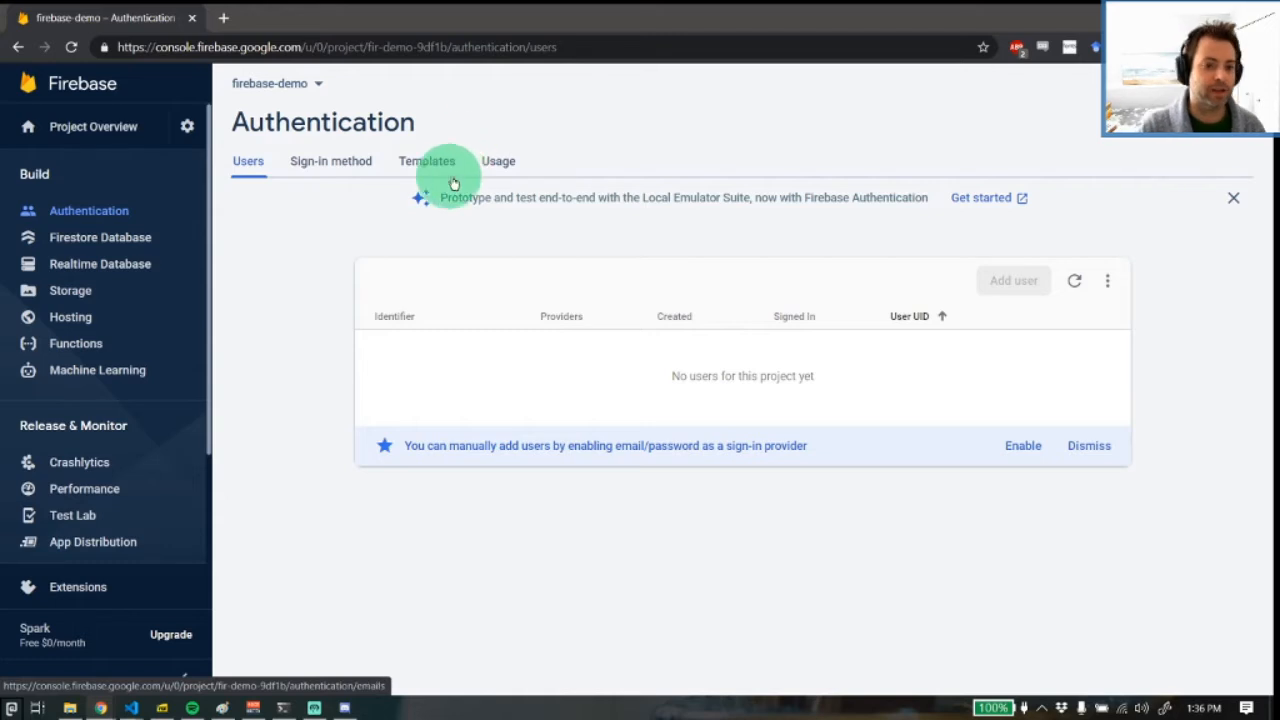
{"action": "scroll", "coordinate": [458, 340], "scroll_direction": "down", "scroll_amount": 3}
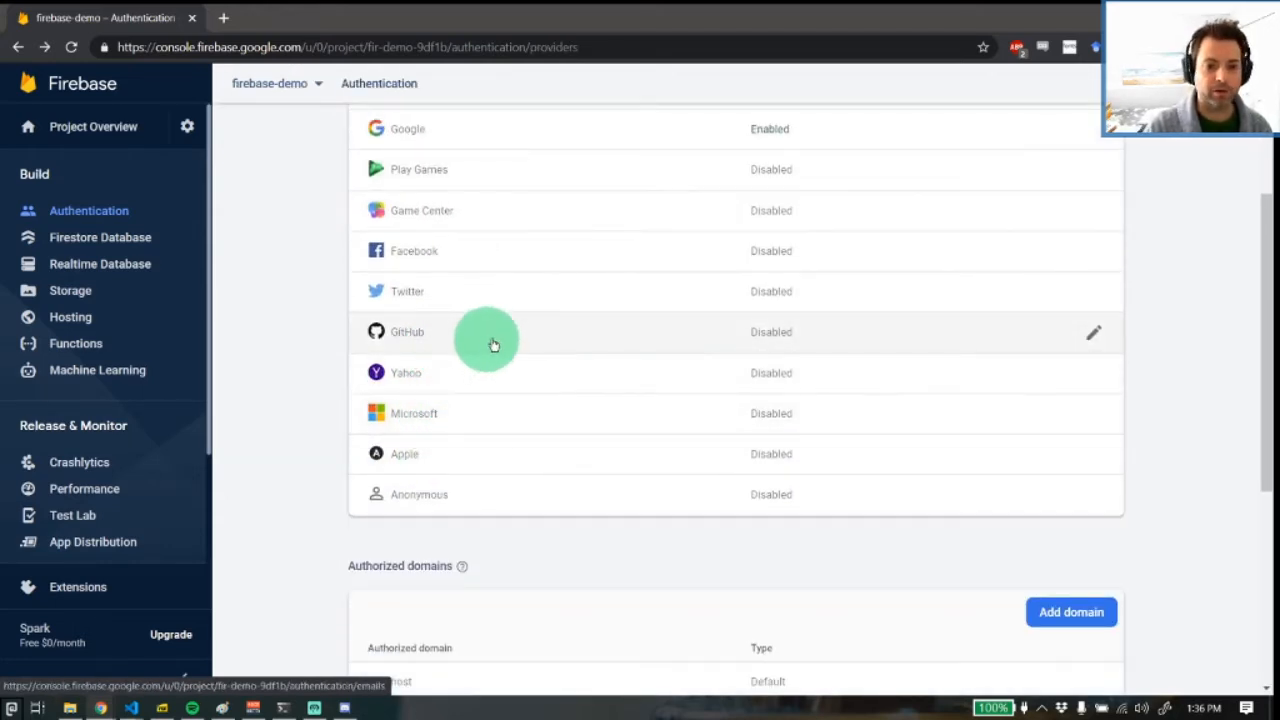
{"action": "scroll", "coordinate": [460, 348], "scroll_direction": "up", "scroll_amount": 1}
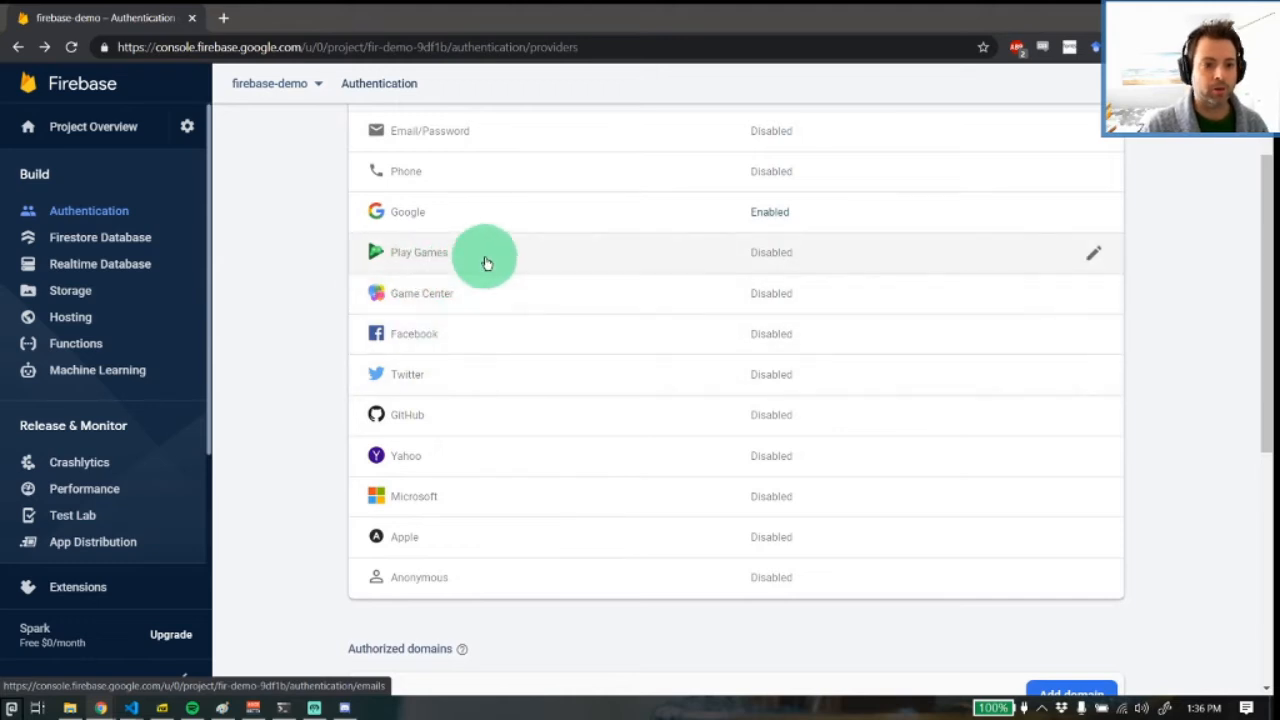
{"action": "scroll", "coordinate": [484, 260], "scroll_direction": "up", "scroll_amount": 1}
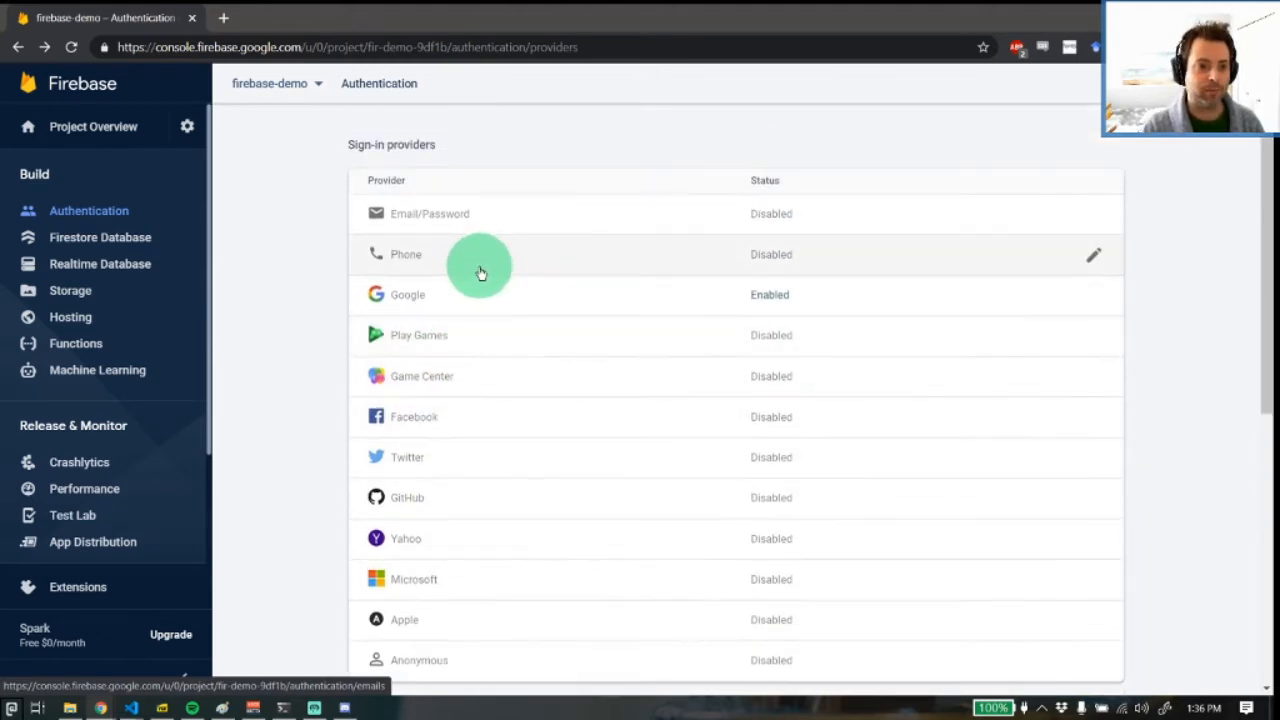
{"action": "left_click", "coordinate": [489, 220]}
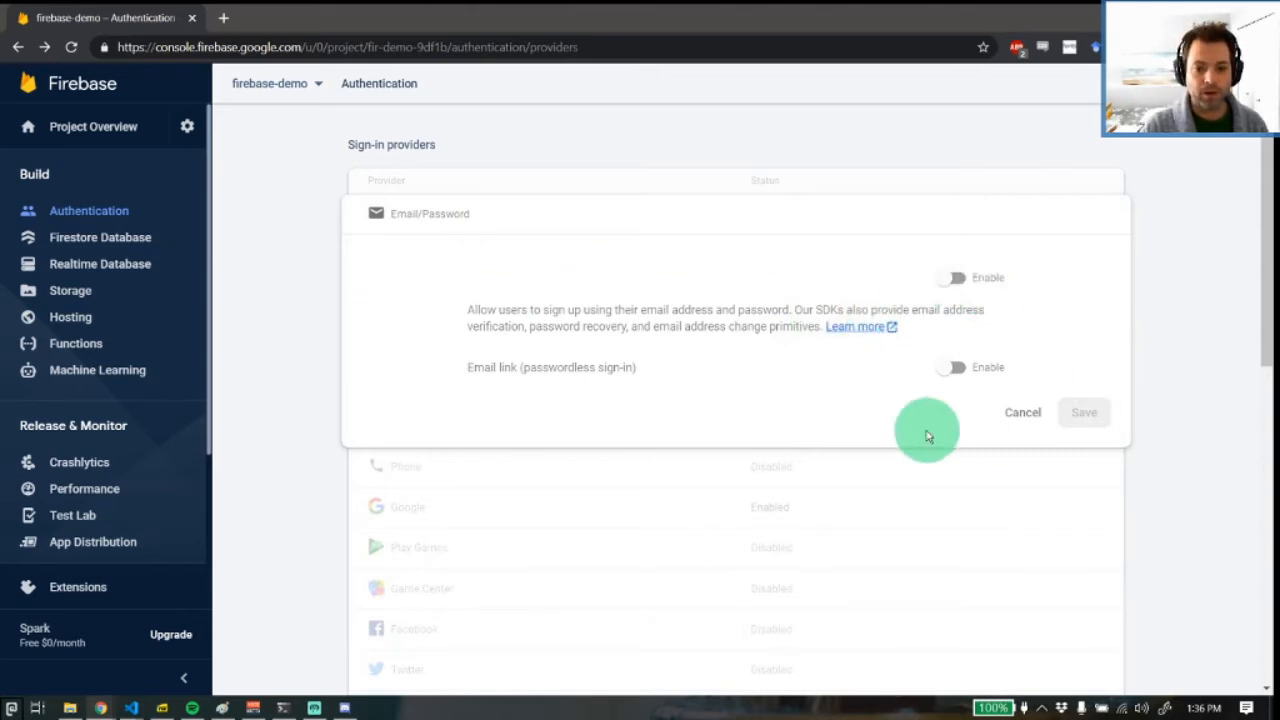
{"action": "left_click", "coordinate": [1015, 412]}
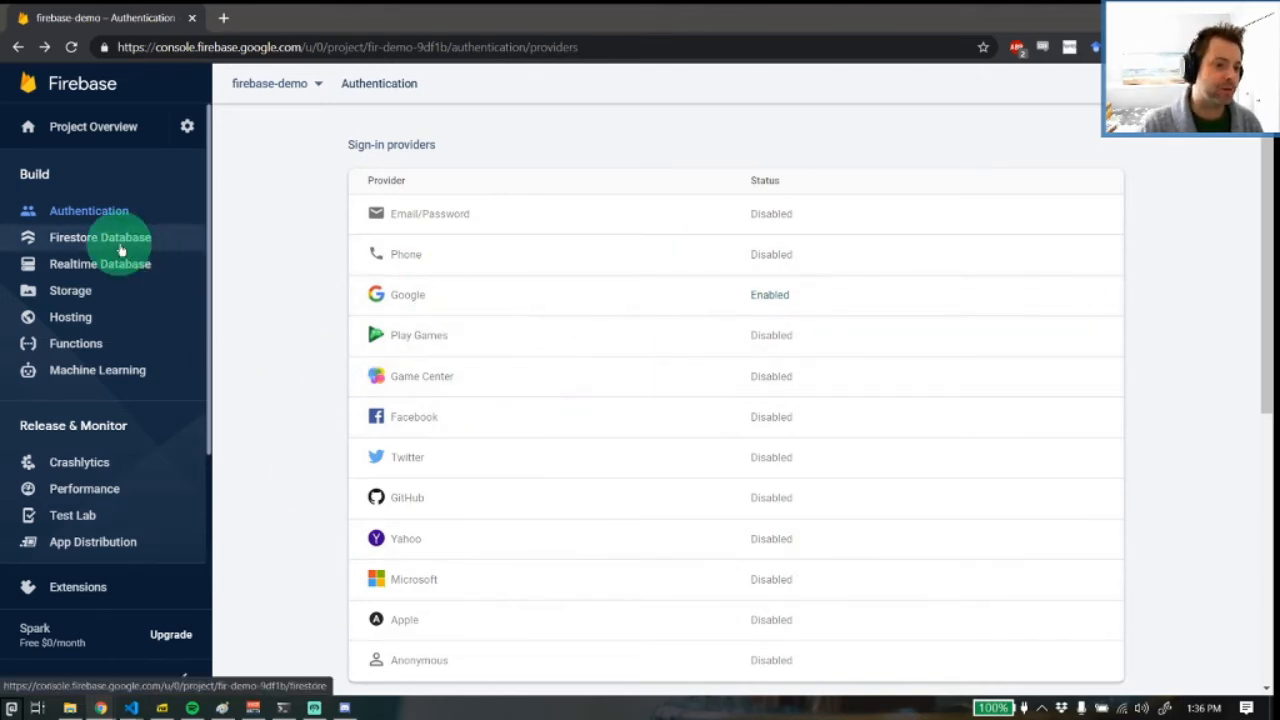
Create a Cloud Firestore database in production mode with the location nam5 (us-central)
{"action": "left_click", "coordinate": [166, 232]}
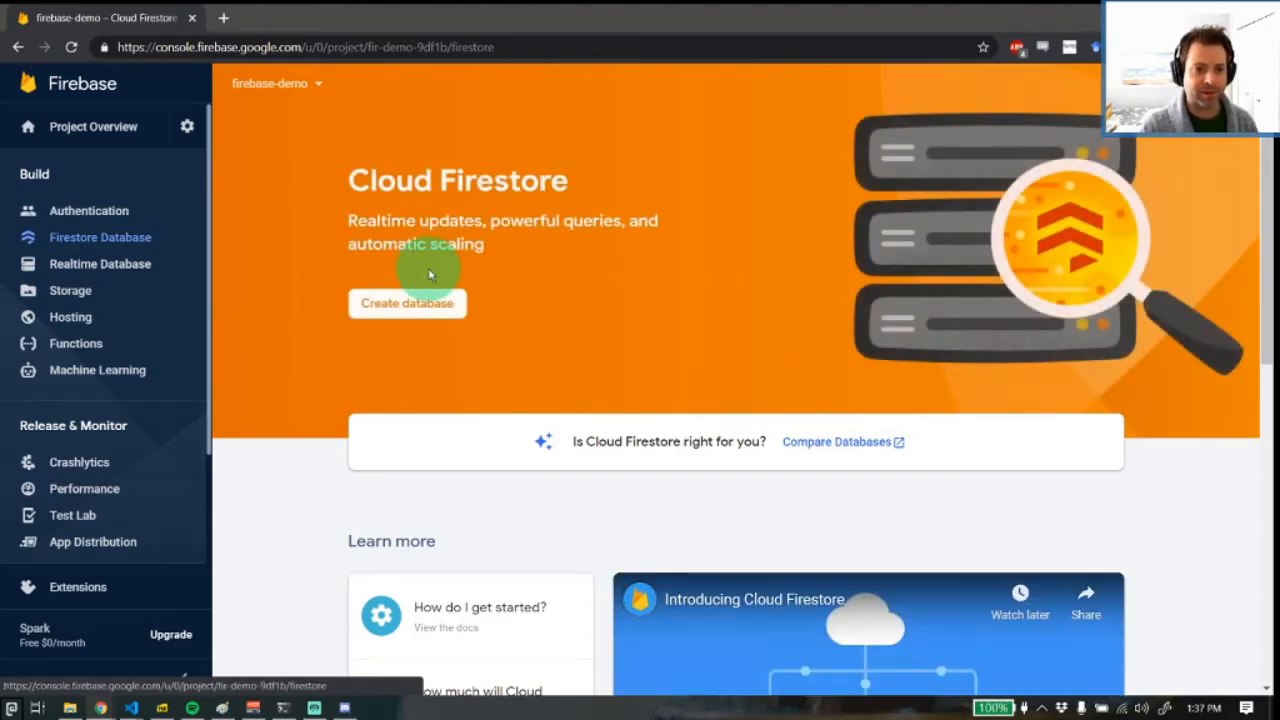
{"action": "left_click", "coordinate": [390, 304]}
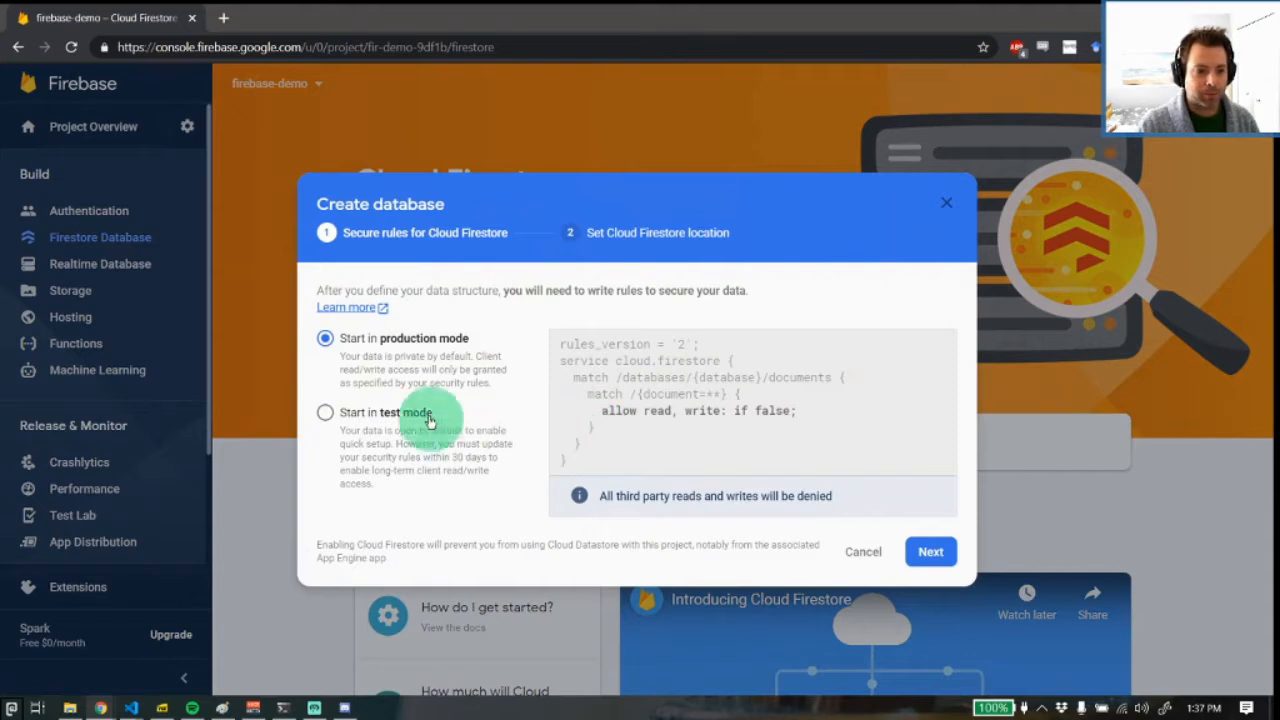
{"action": "left_click", "coordinate": [930, 551]}
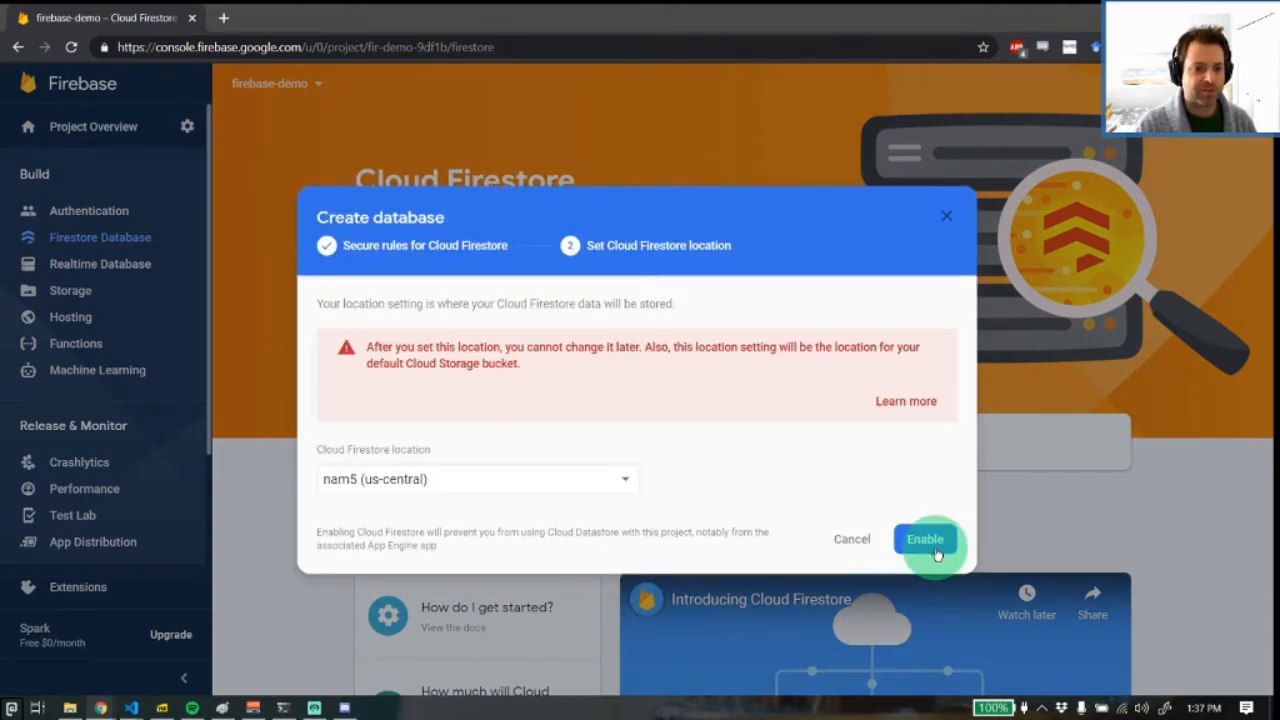
{"action": "left_click", "coordinate": [922, 541]}
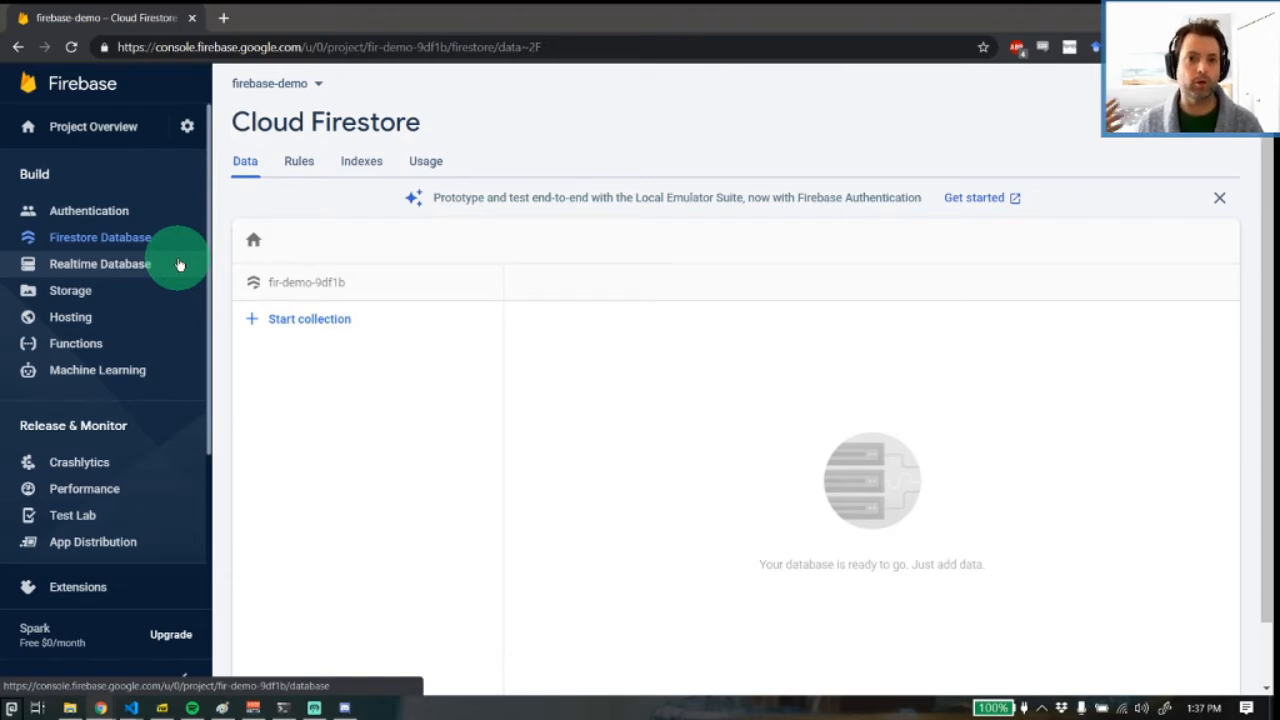
Start a Firestore collection with the ID userPosts and assign an auto-generated ID to its first document
{"action": "left_click", "coordinate": [328, 322]}
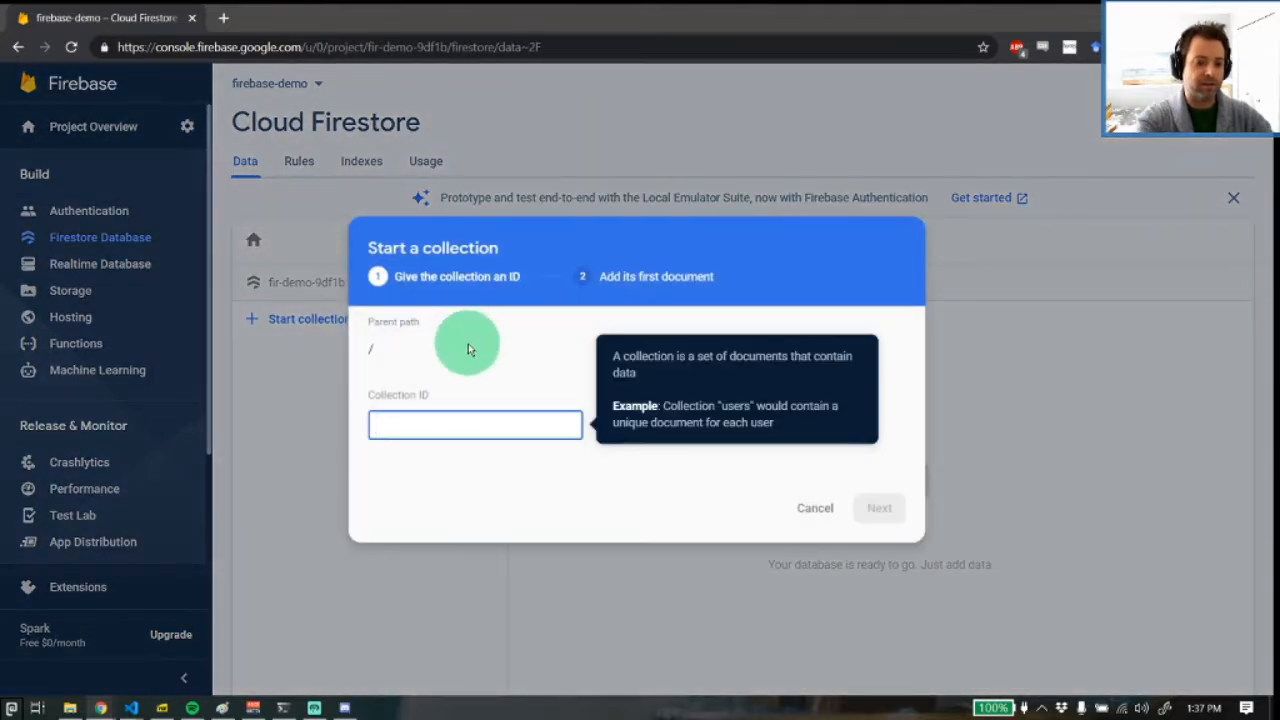
{"action": "type", "text": "userPosts"}
{"action": "key", "text": "Return"}
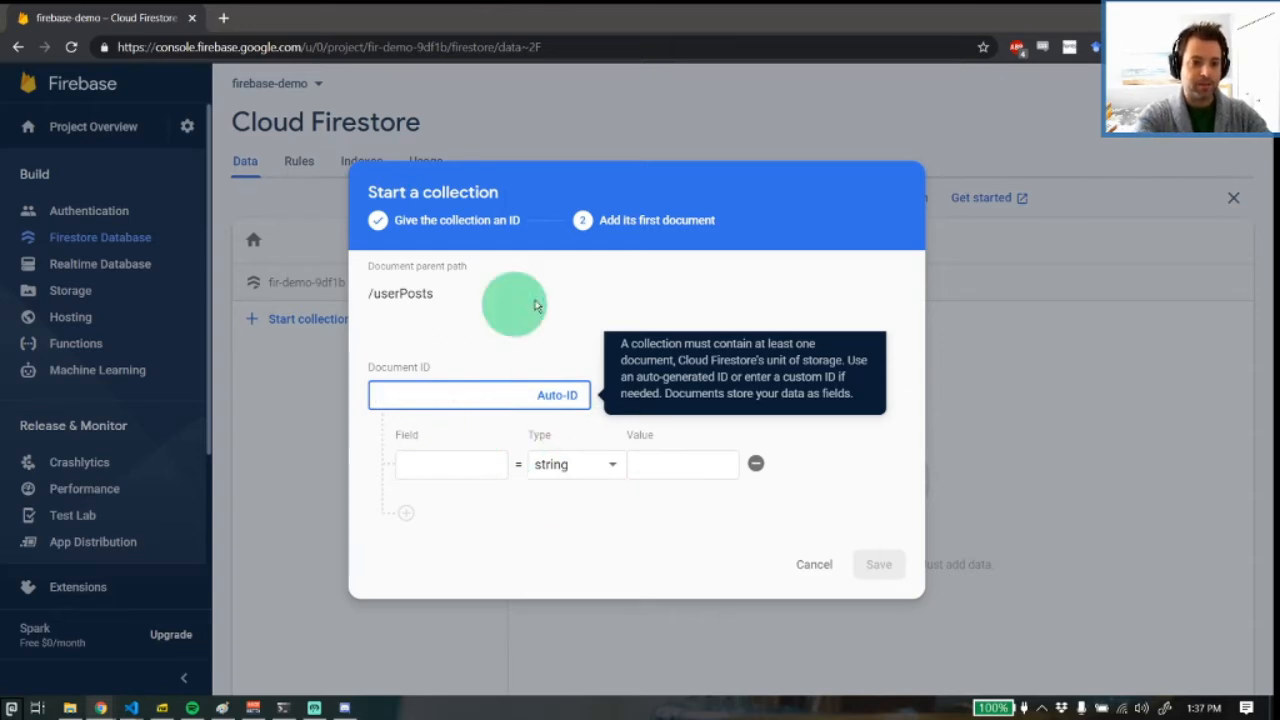
{"action": "left_click", "coordinate": [545, 394]}
Give the first document the string fields id, username and post with empty values, and save it
{"action": "left_click", "coordinate": [463, 468]}
{"action": "type", "text": "id"}
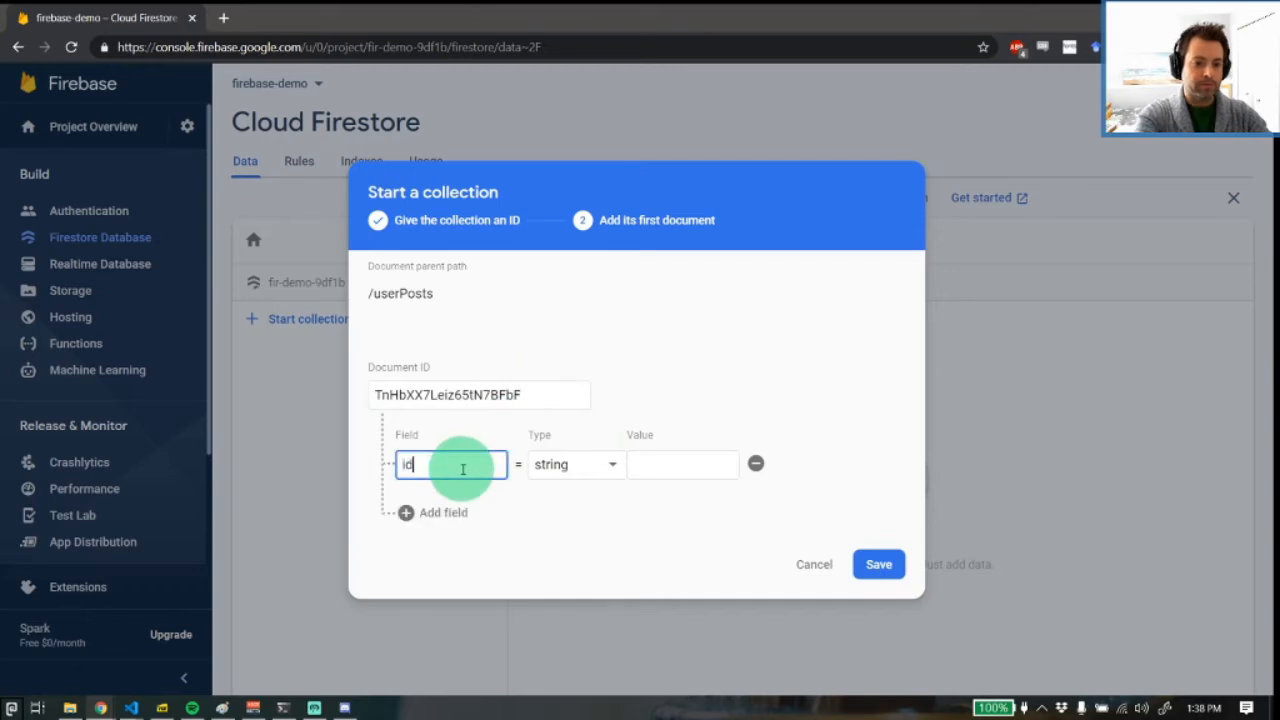
{"action": "key", "text": "Tab"}
{"action": "key", "text": "Tab"}
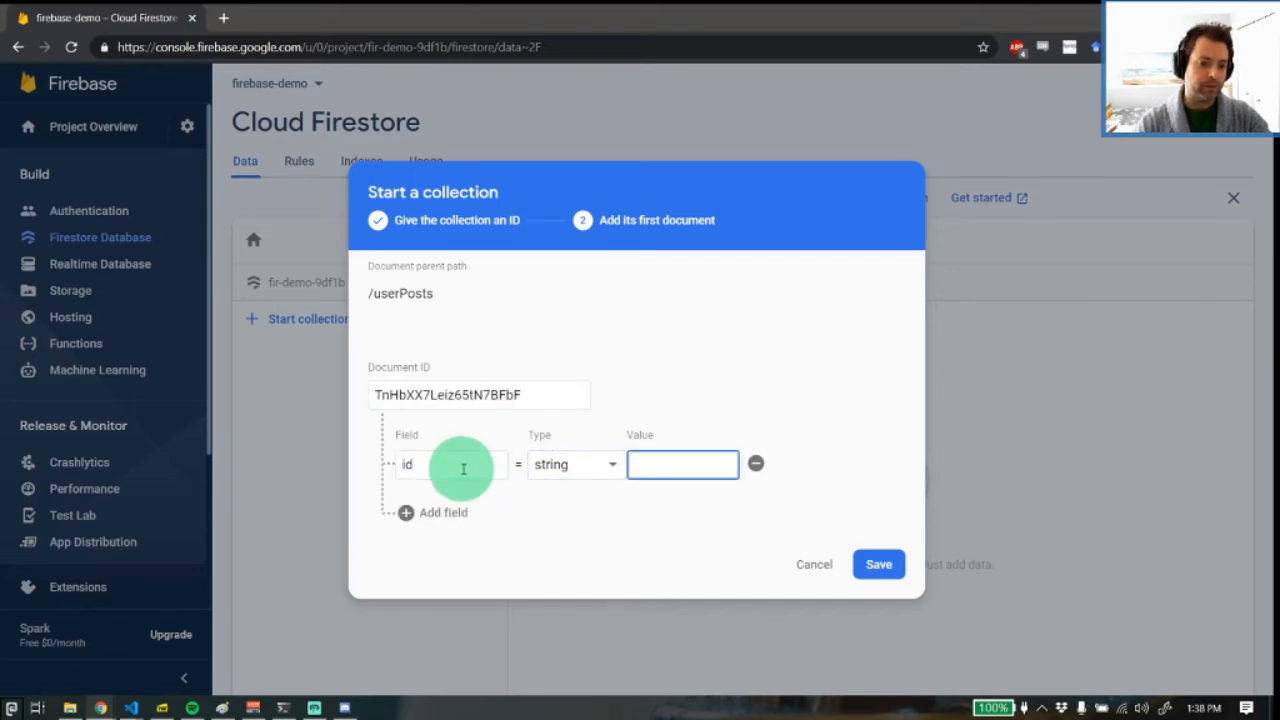
{"action": "left_click", "coordinate": [425, 512]}
{"action": "type", "text": "usern"}
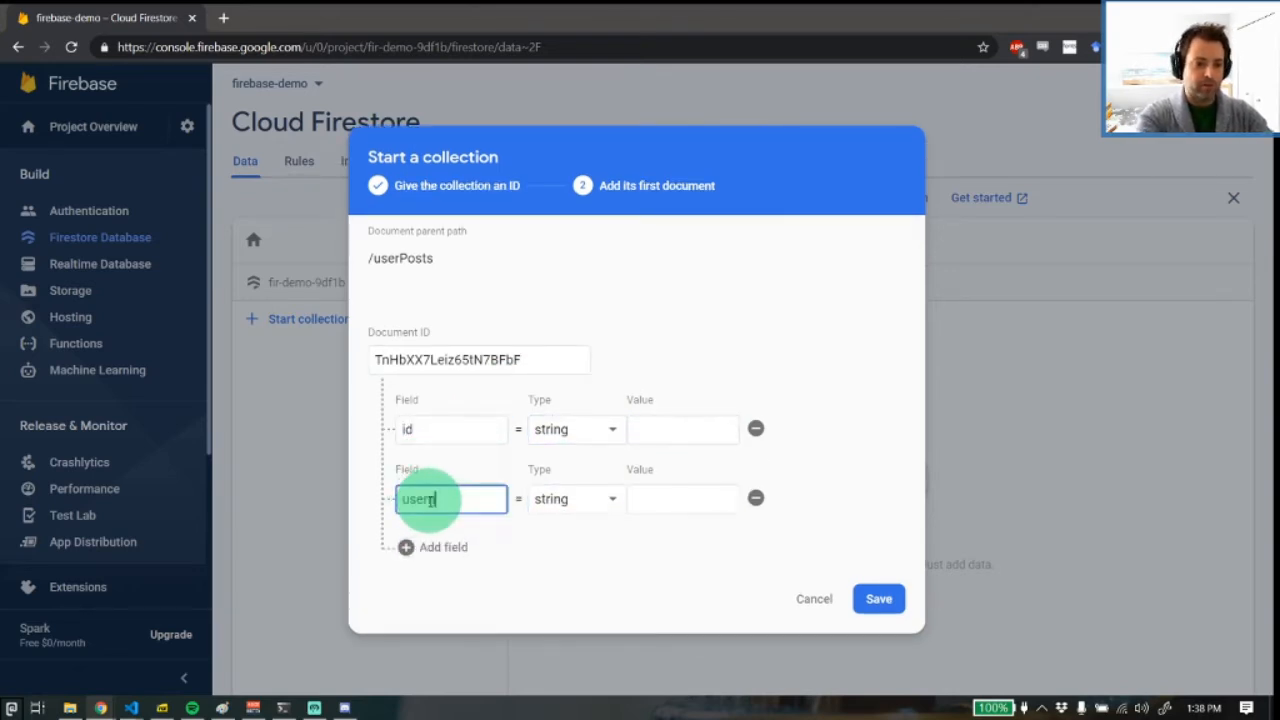
{"action": "type", "text": "ame"}
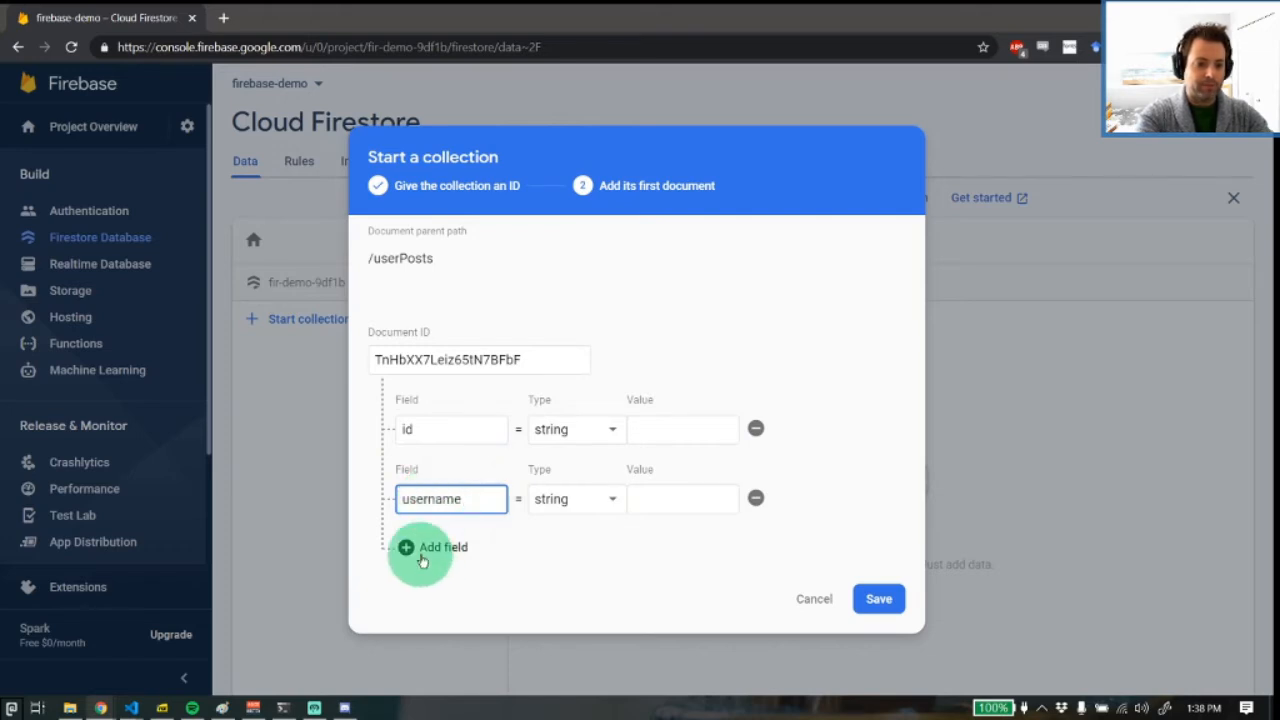
{"action": "left_click", "coordinate": [425, 550]}
{"action": "left_click", "coordinate": [423, 533]}
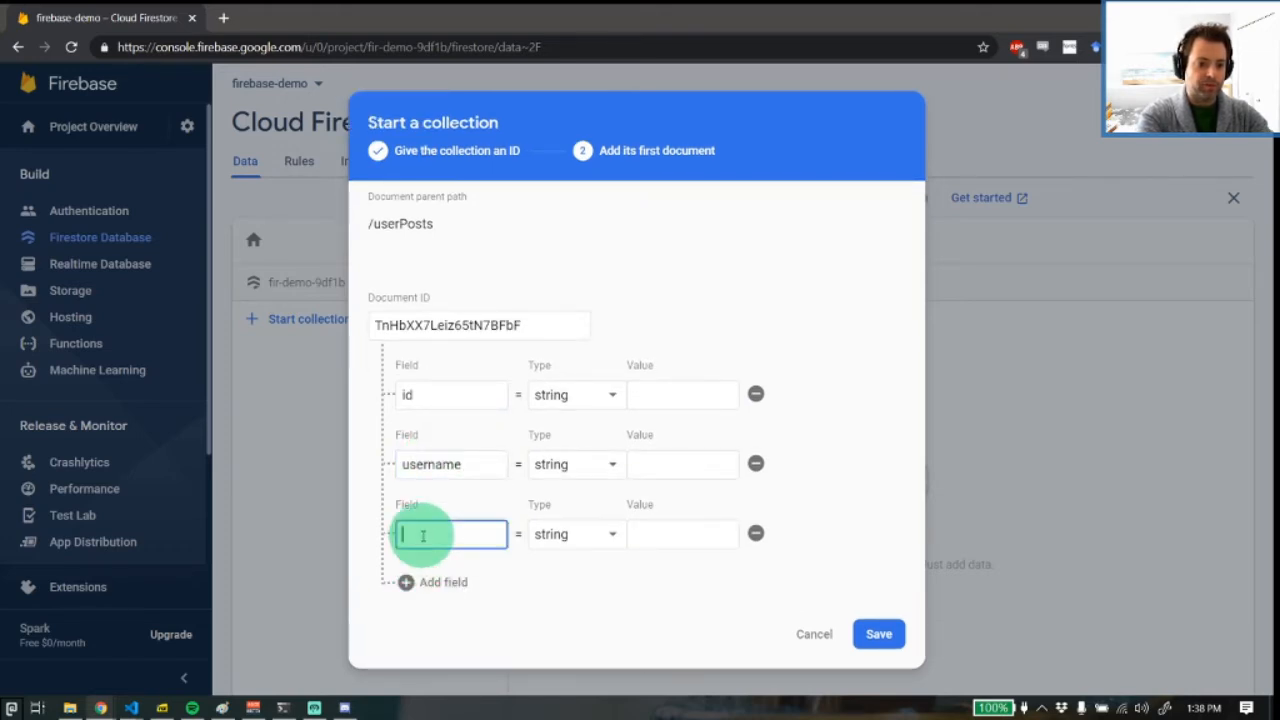
{"action": "type", "text": "post"}
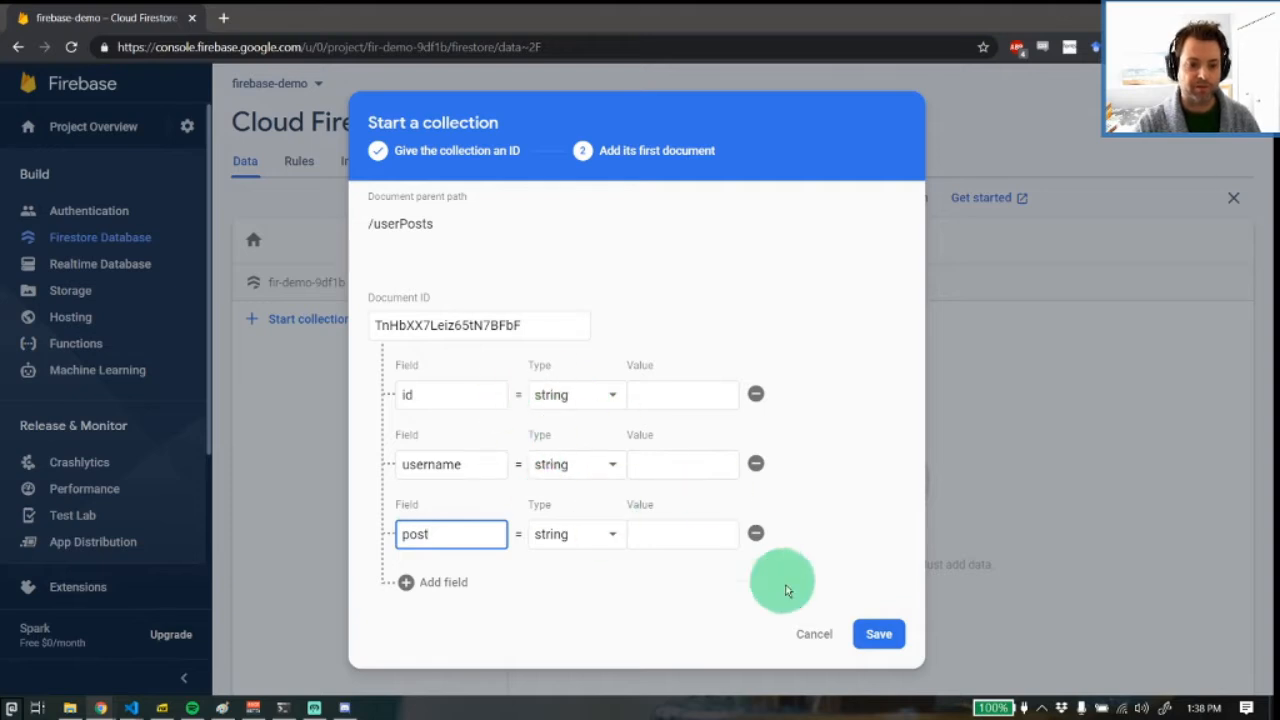
{"action": "left_click", "coordinate": [880, 634]}
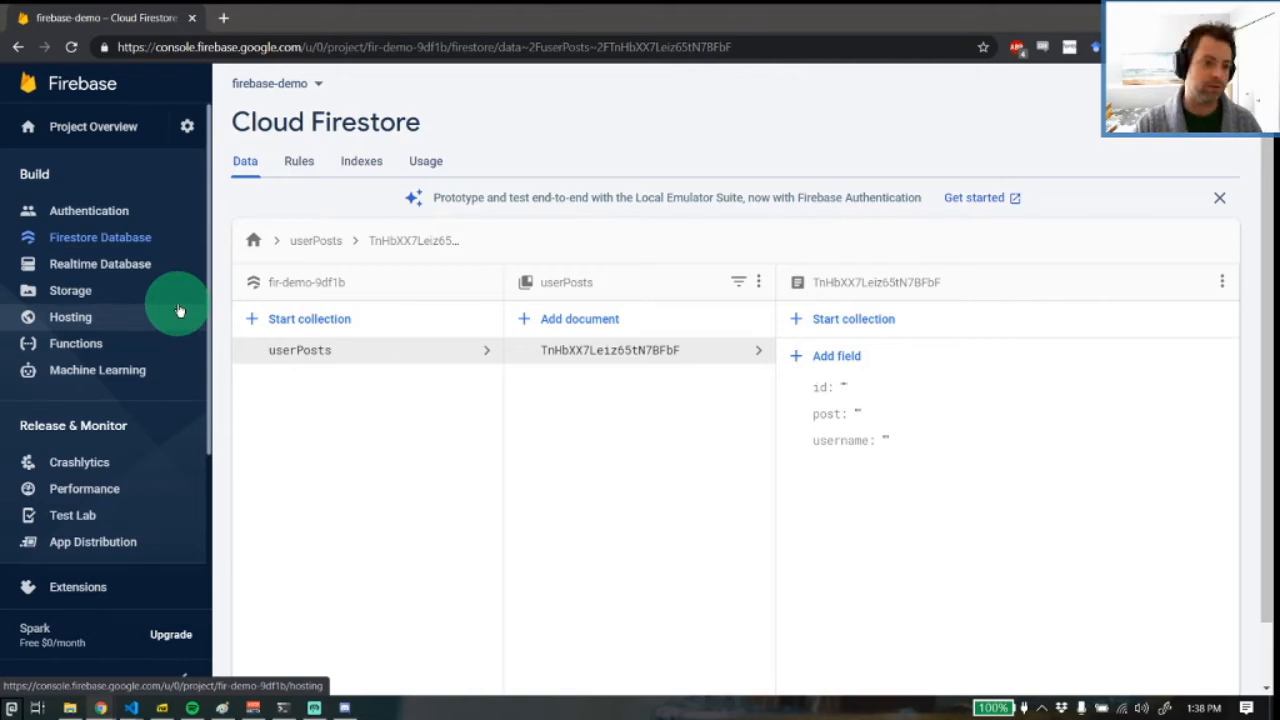
Look through the project's Realtime Database, Storage, Hosting and Functions sections
{"action": "left_click", "coordinate": [155, 266]}
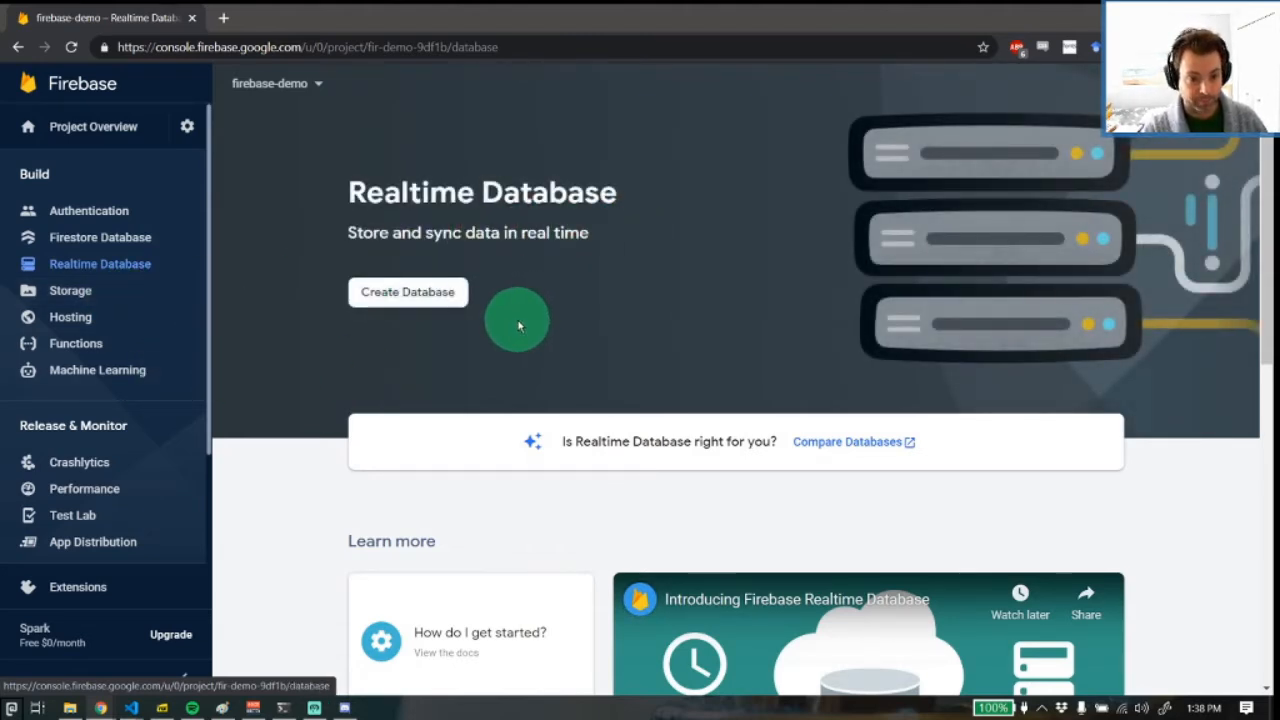
{"action": "left_click", "coordinate": [90, 289]}
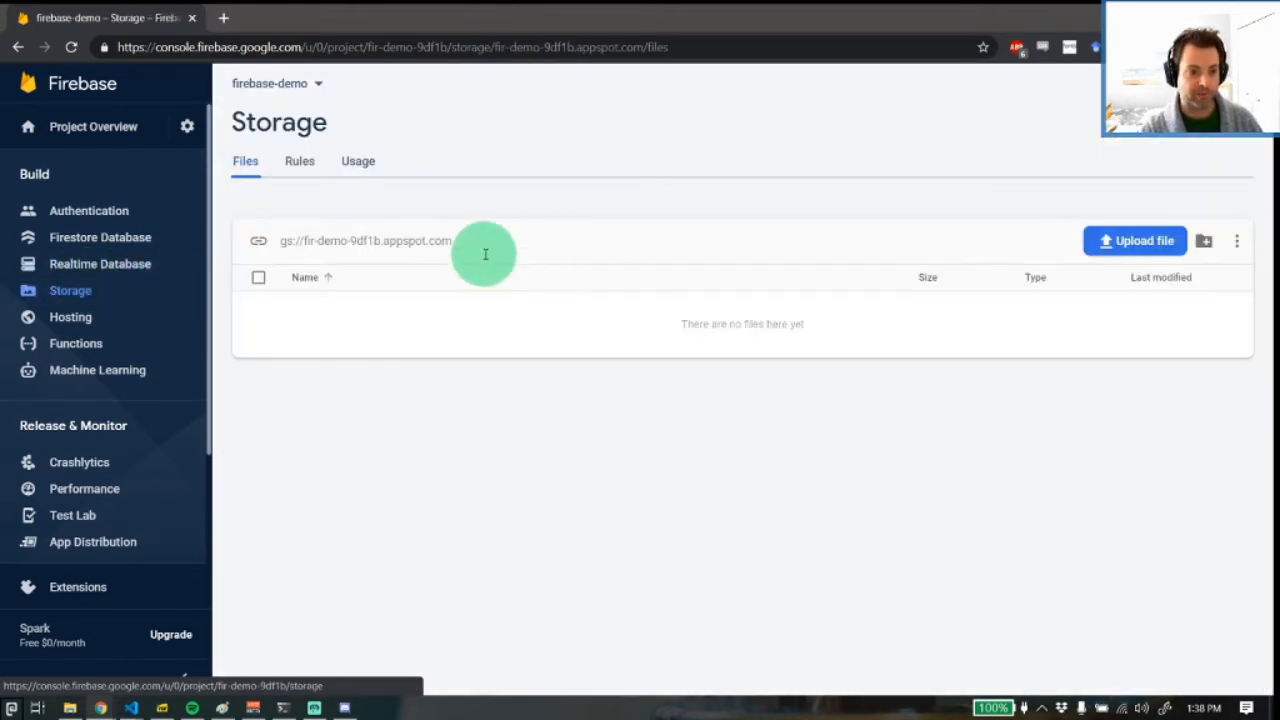
{"action": "left_click_drag", "start_coordinate": [486, 251], "coordinate": [283, 256]}
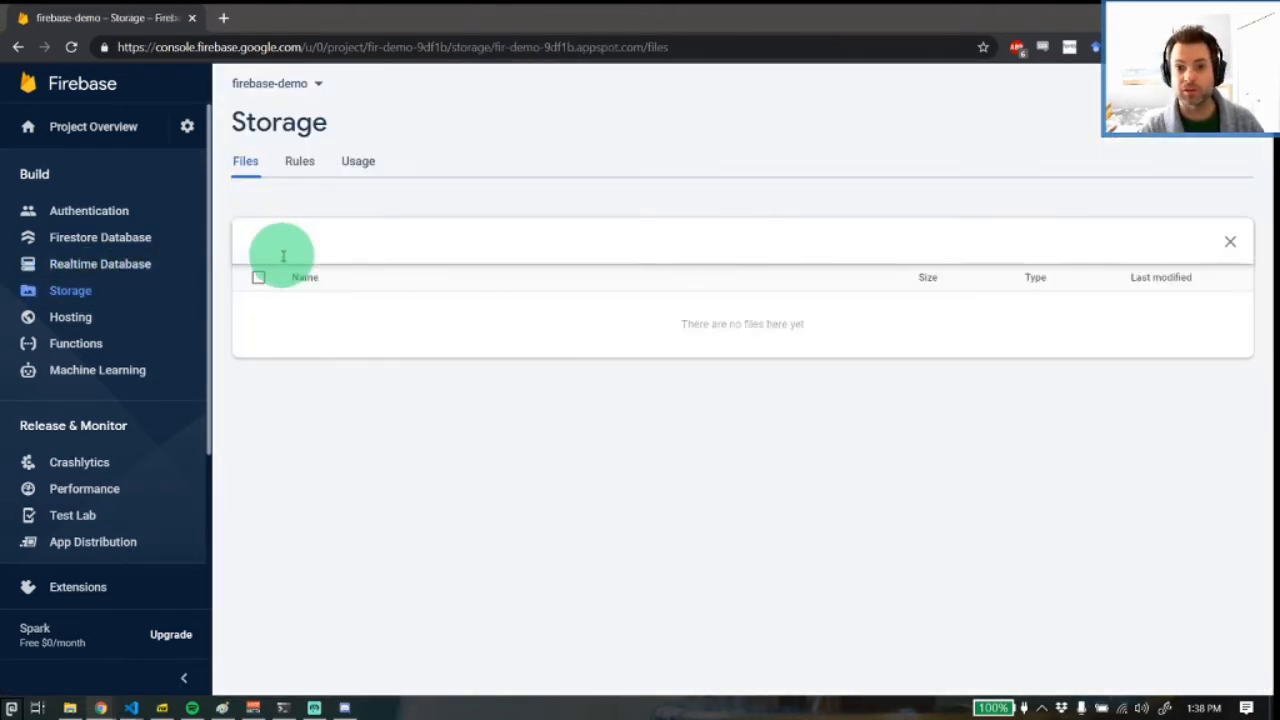
{"action": "left_click", "coordinate": [431, 204]}
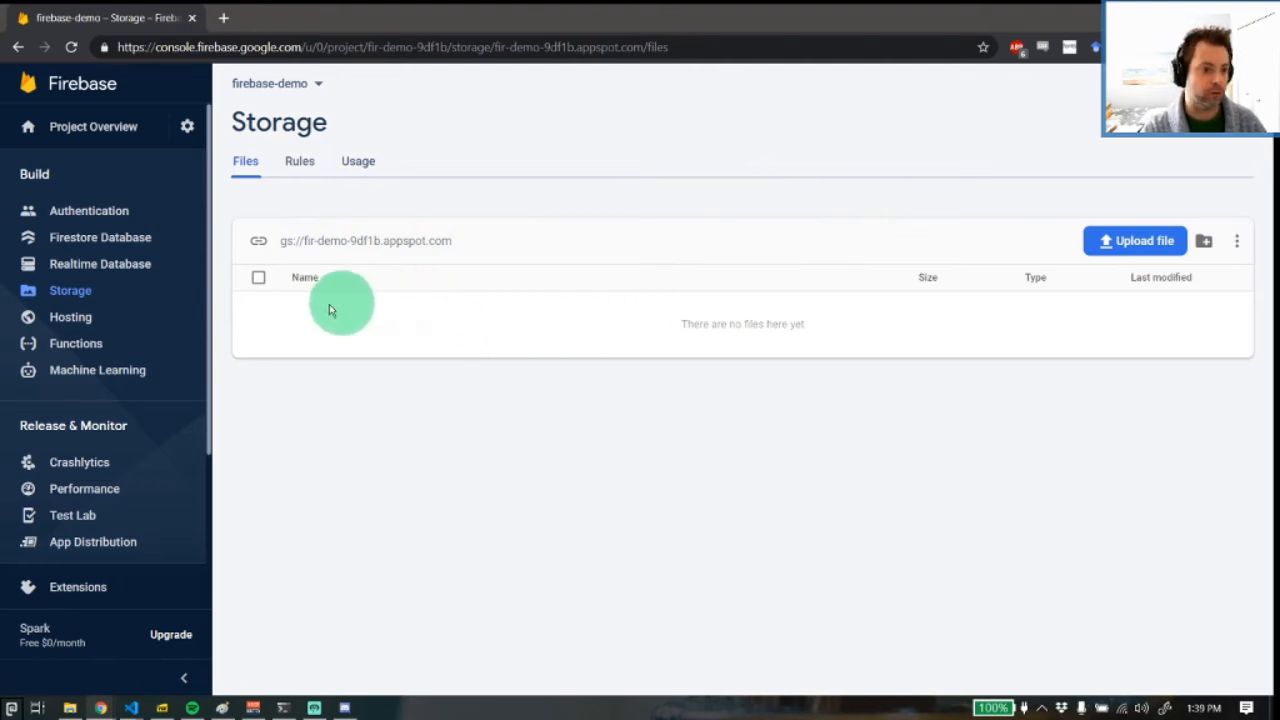
{"action": "left_click", "coordinate": [100, 318]}
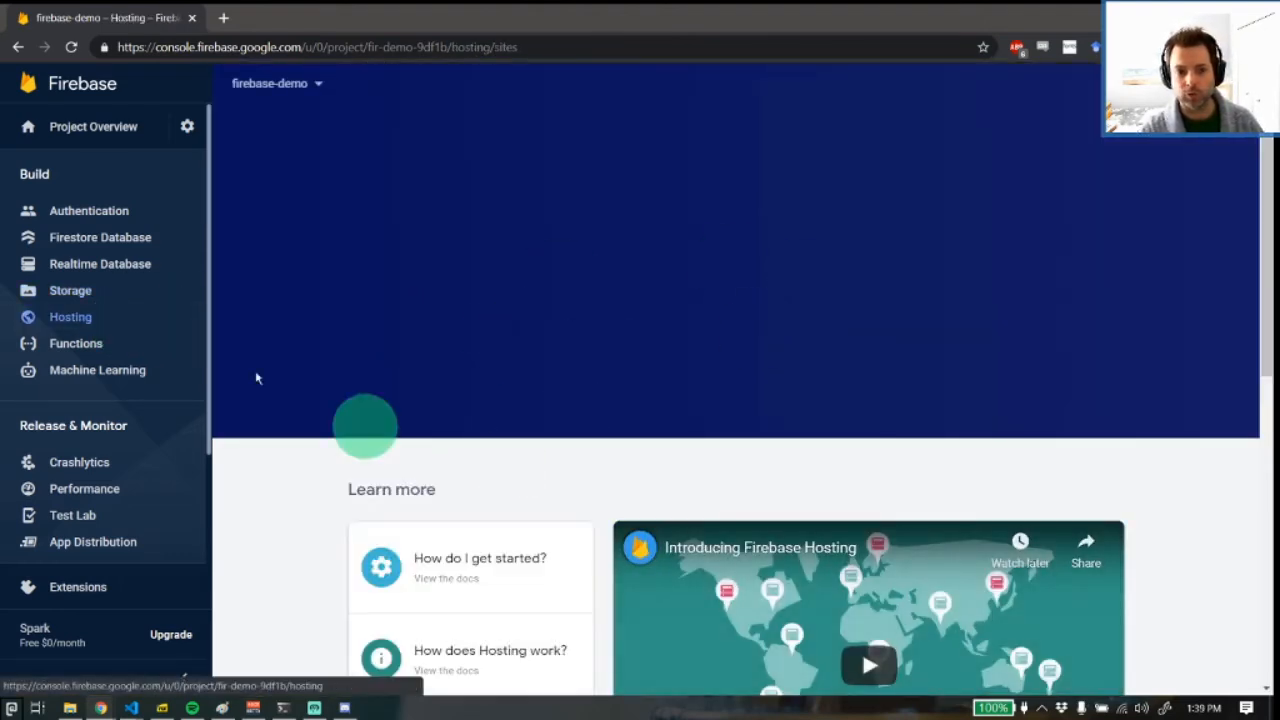
{"action": "left_click", "coordinate": [86, 347]}
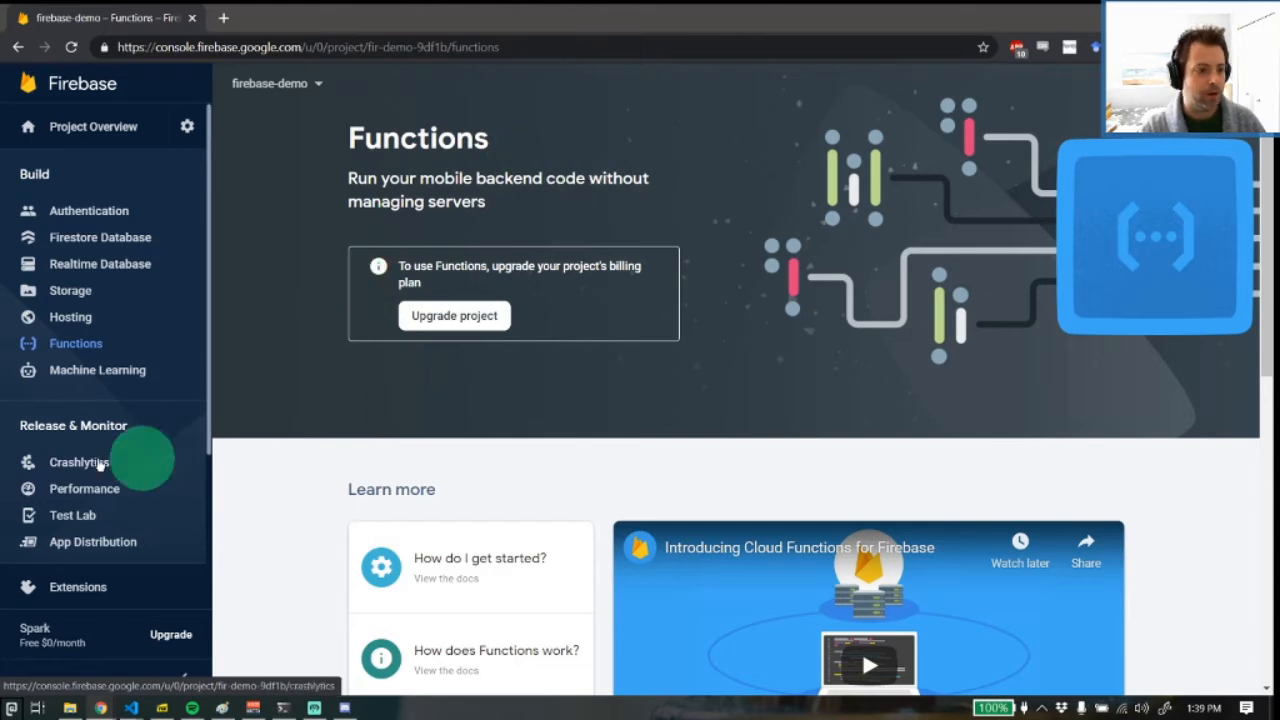
Open the Machine Learning section and read its documentation from the key capabilities to the ML Kit use cases
{"action": "left_click", "coordinate": [40, 370]}
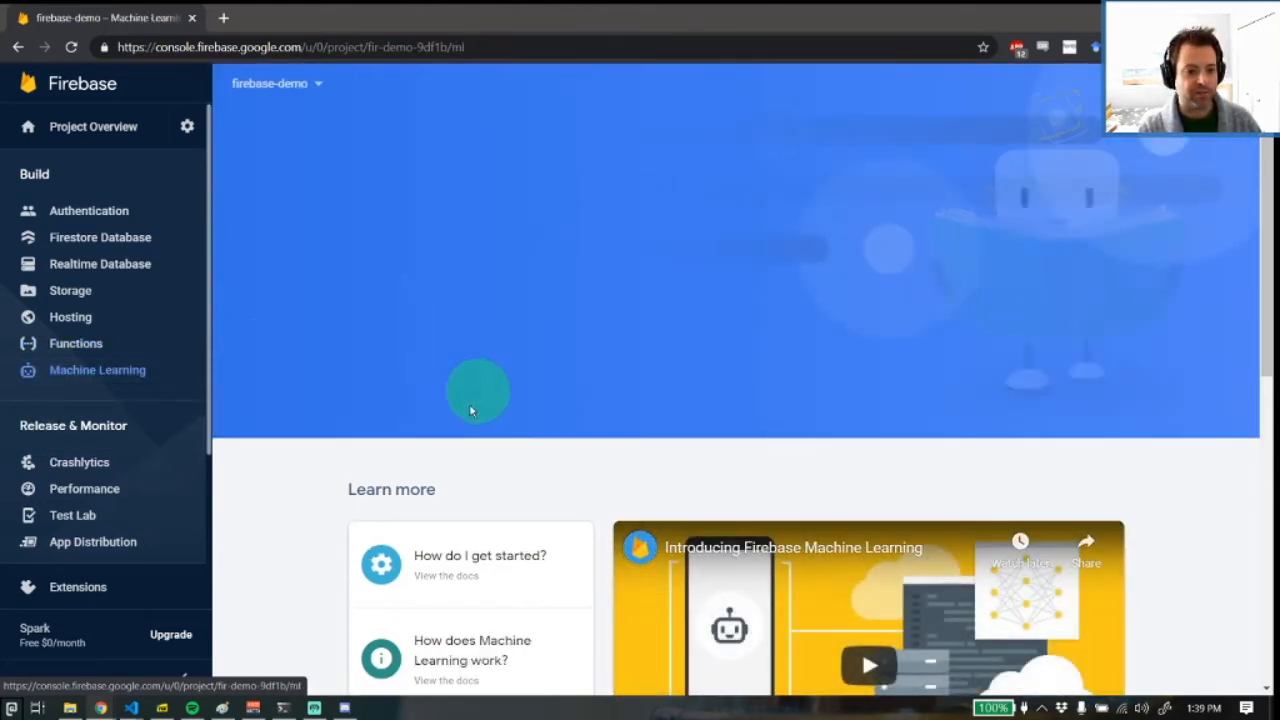
{"action": "scroll", "coordinate": [440, 370], "scroll_direction": "down", "scroll_amount": 2}
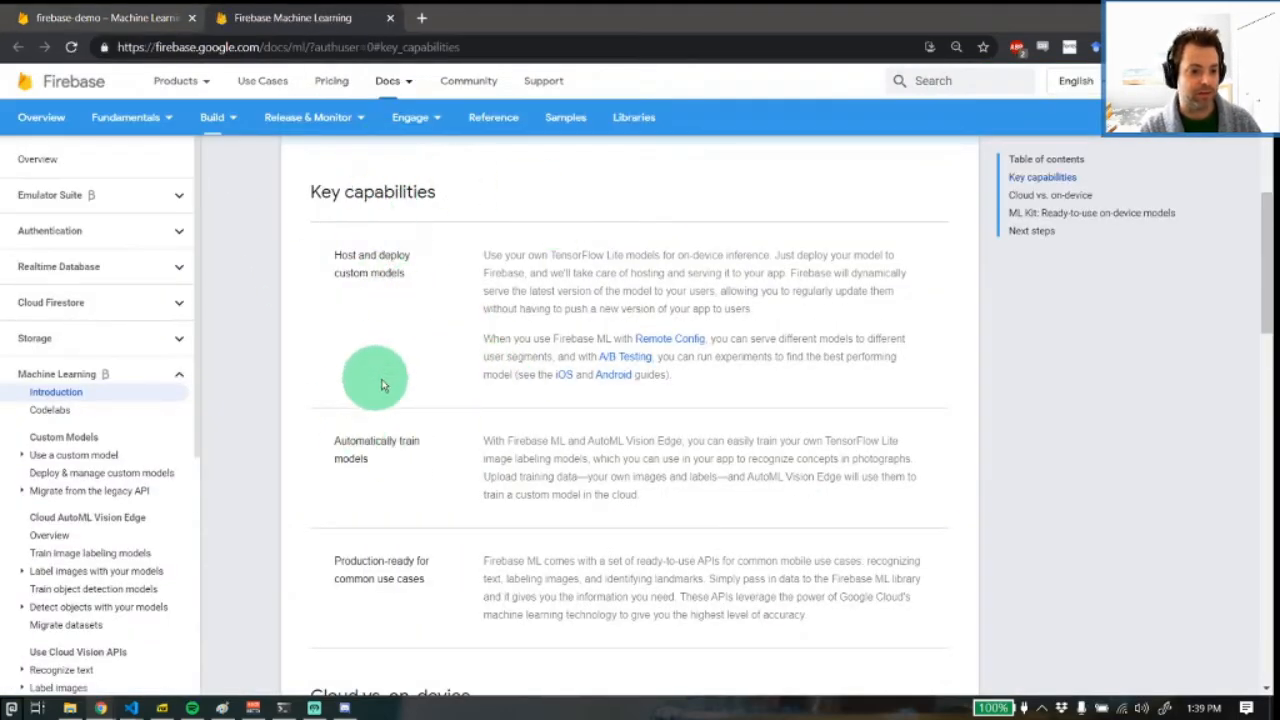
{"action": "scroll", "coordinate": [478, 341], "scroll_direction": "down", "scroll_amount": 3}
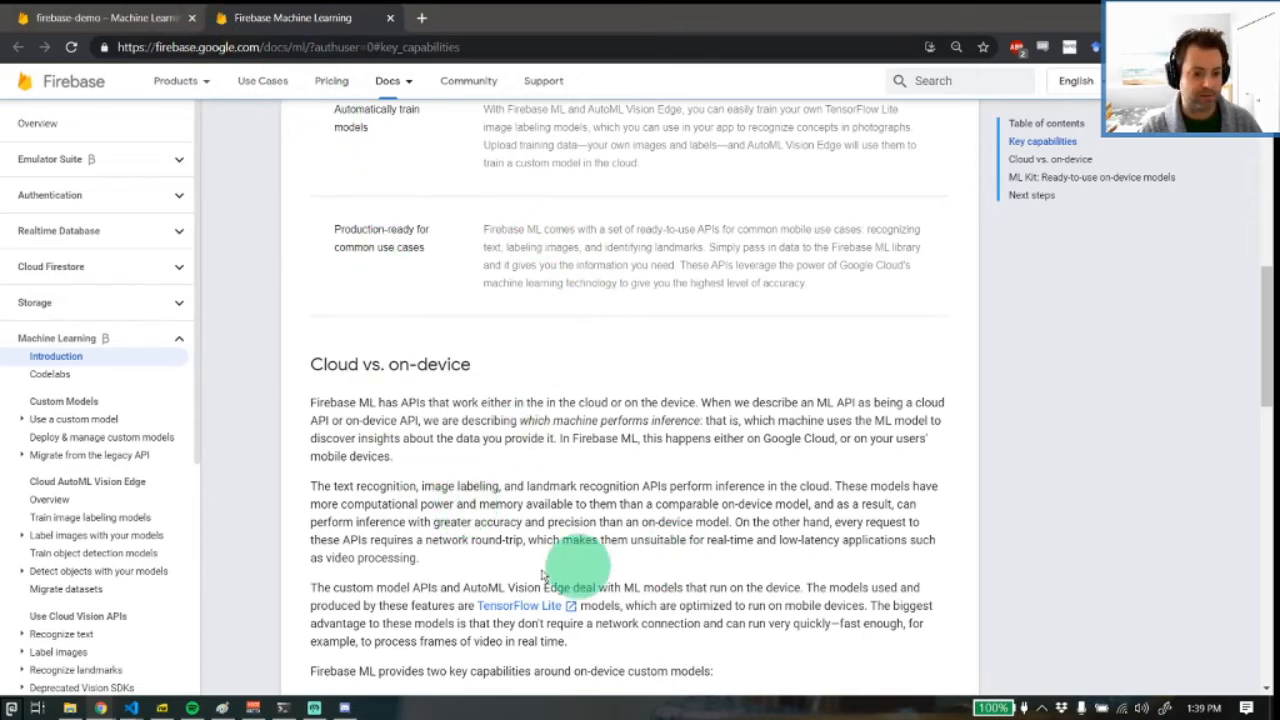
{"action": "scroll", "coordinate": [465, 565], "scroll_direction": "down", "scroll_amount": 3}
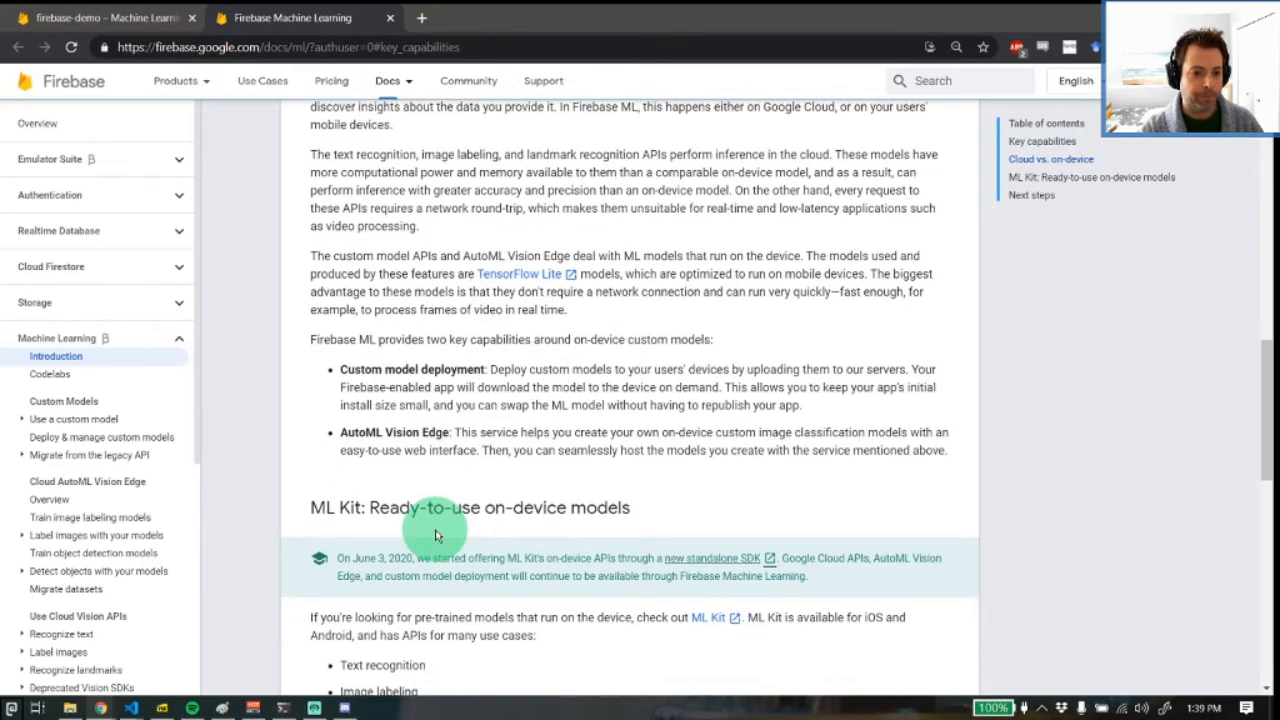
{"action": "scroll", "coordinate": [435, 535], "scroll_direction": "down", "scroll_amount": 1}
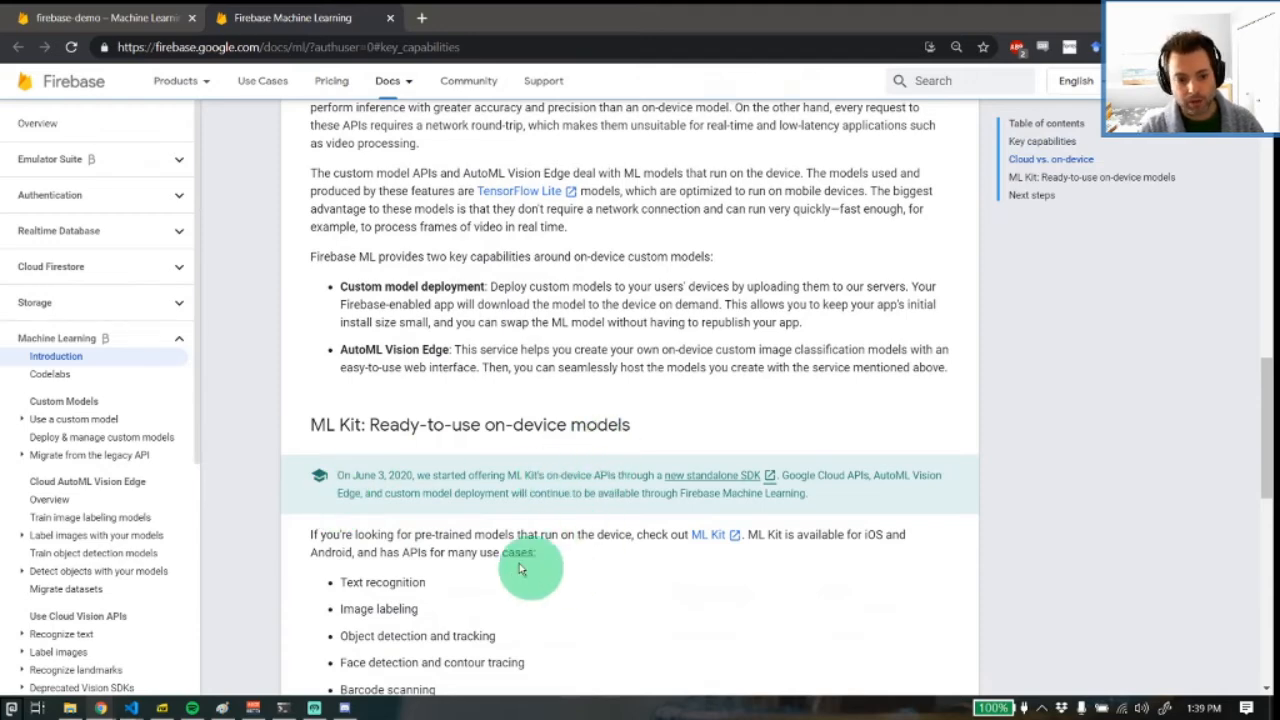
{"action": "scroll", "coordinate": [519, 568], "scroll_direction": "down", "scroll_amount": 2}
{"action": "left_click_drag", "start_coordinate": [449, 600], "coordinate": [328, 421]}
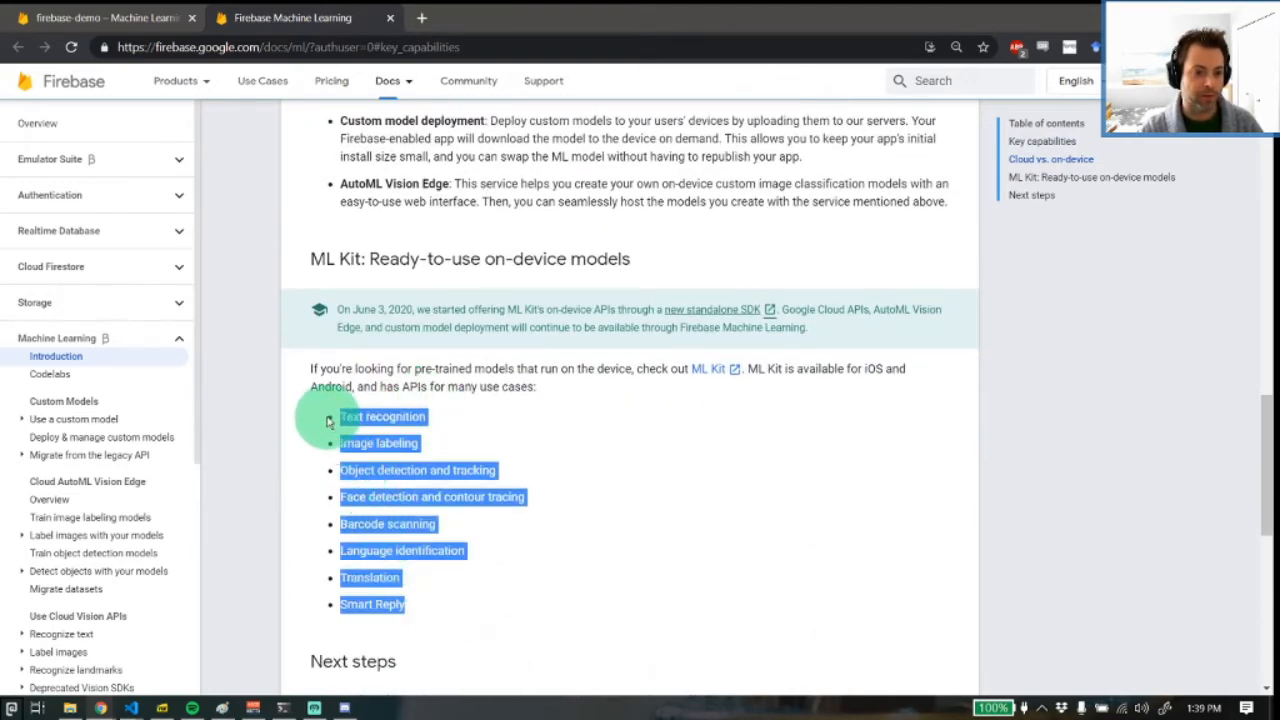
{"action": "left_click", "coordinate": [350, 416]}
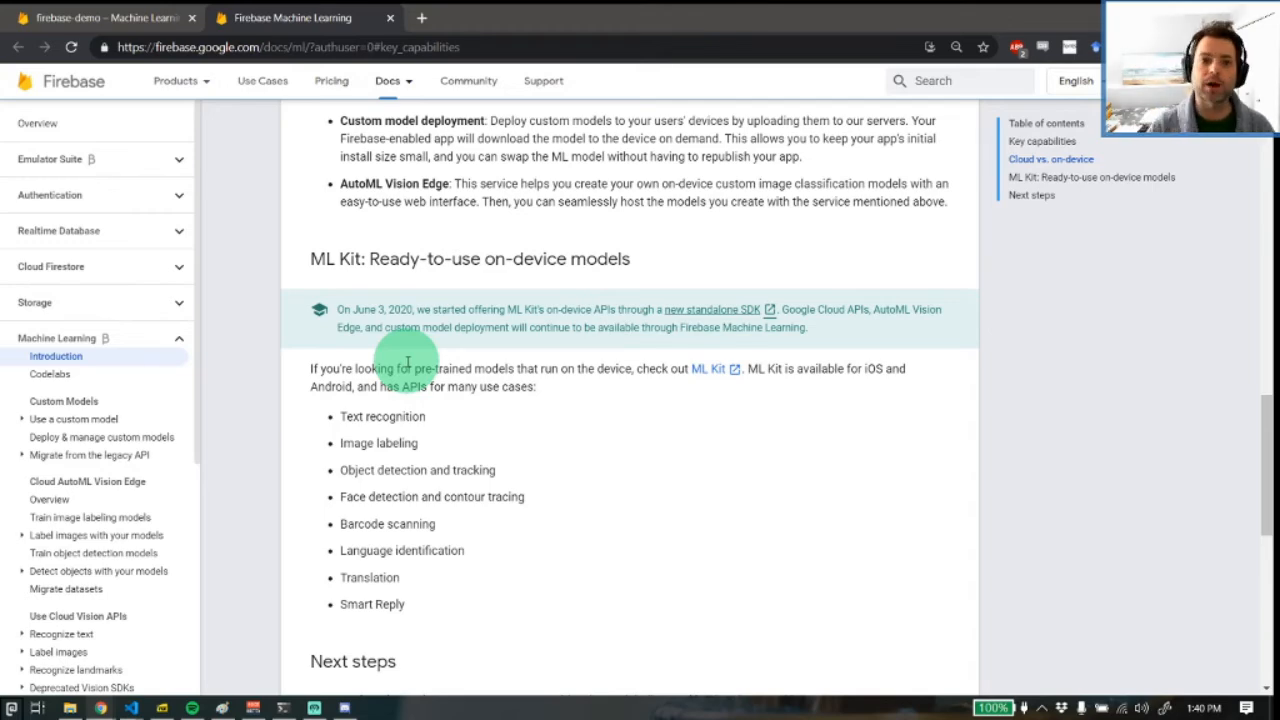
Close the machine learning documentation and start the Hosting setup for the firebase-demo project
{"action": "left_click", "coordinate": [390, 17]}
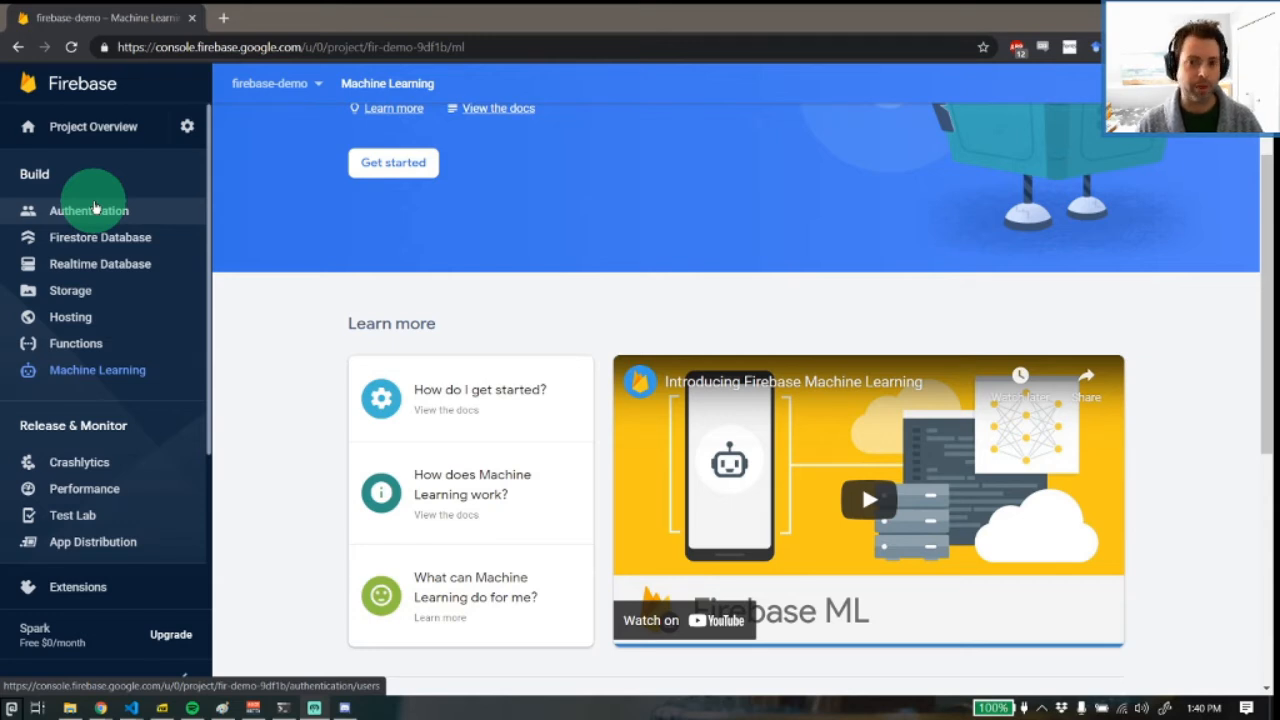
{"action": "scroll", "coordinate": [314, 266], "scroll_direction": "up", "scroll_amount": 2}
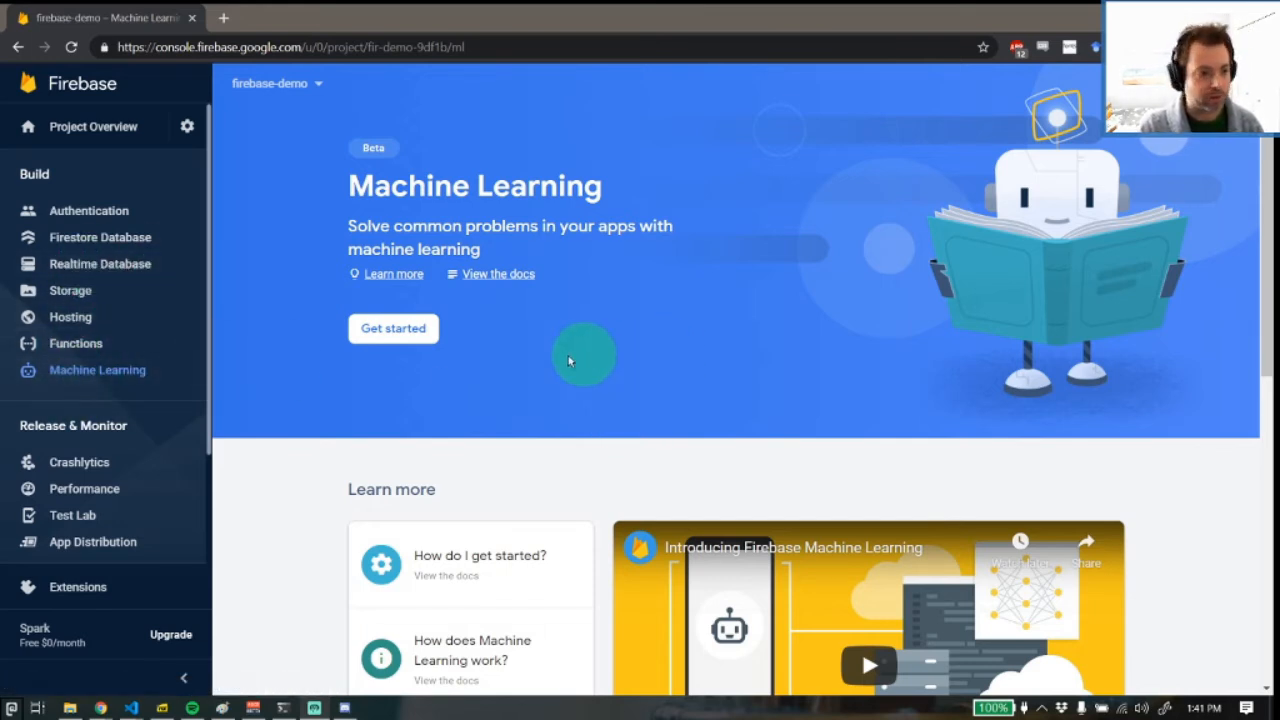
{"action": "left_click", "coordinate": [104, 319]}
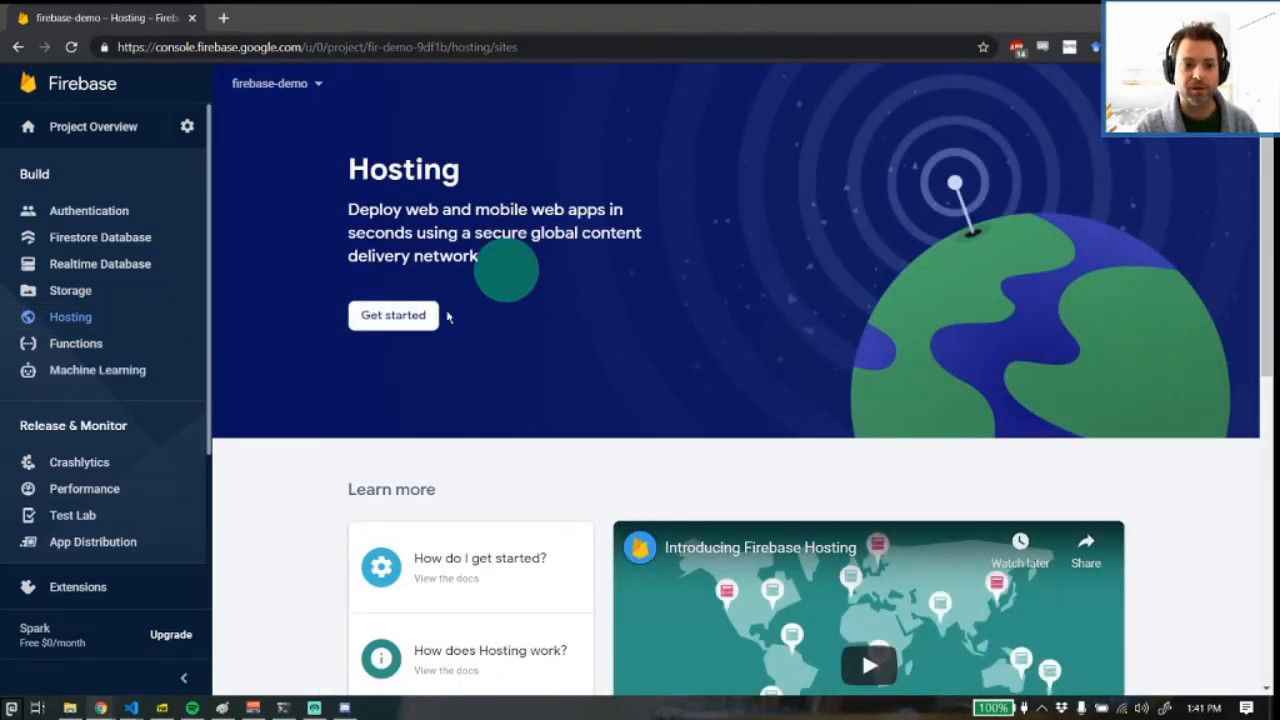
{"action": "left_click", "coordinate": [380, 314]}
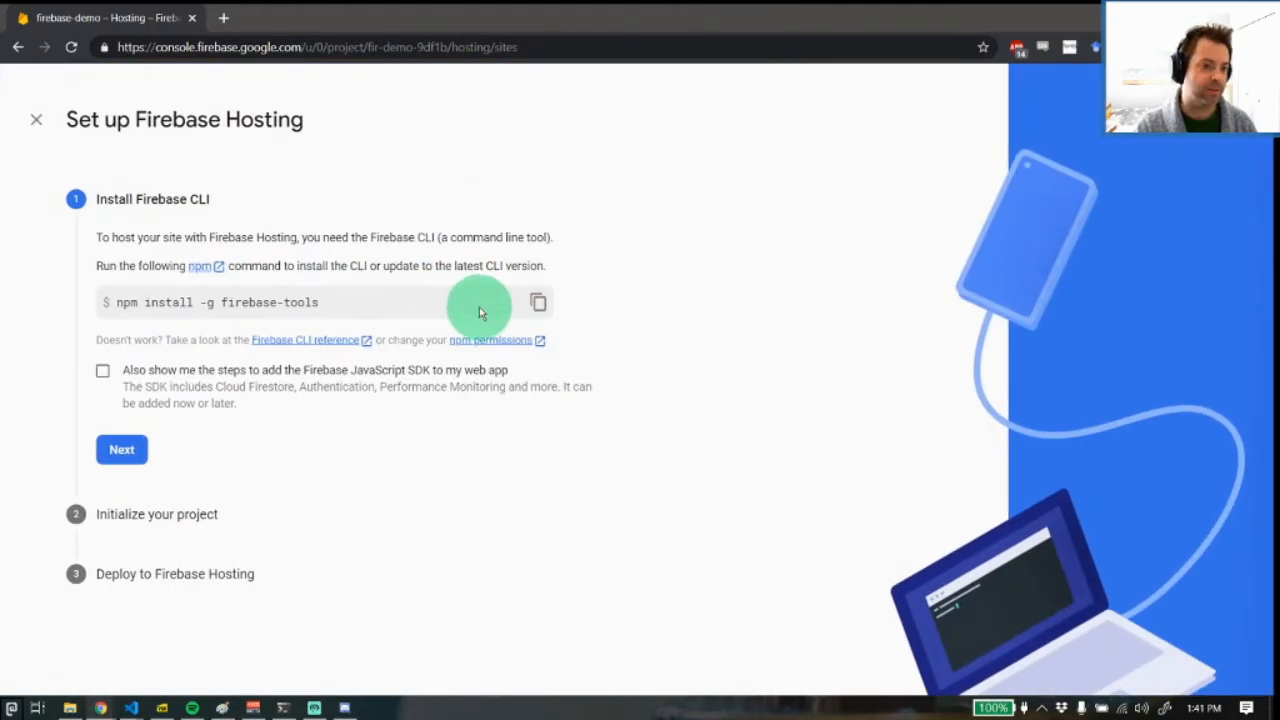
Place the browser beside the terminal and advance the Hosting setup past the CLI installation to project initialization
{"action": "left_click_drag", "start_coordinate": [655, 23], "coordinate": [6, 115]}
{"action": "left_click", "coordinate": [773, 228]}
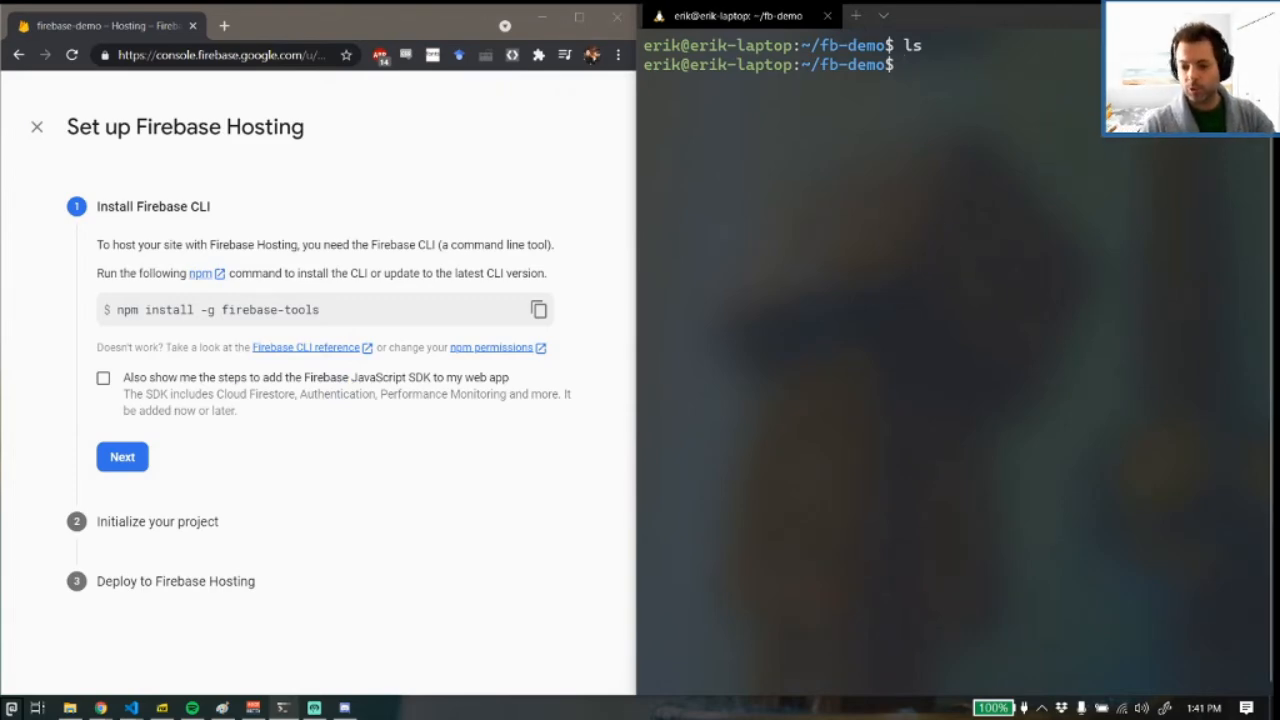
{"action": "key", "text": "alt+Tab"}
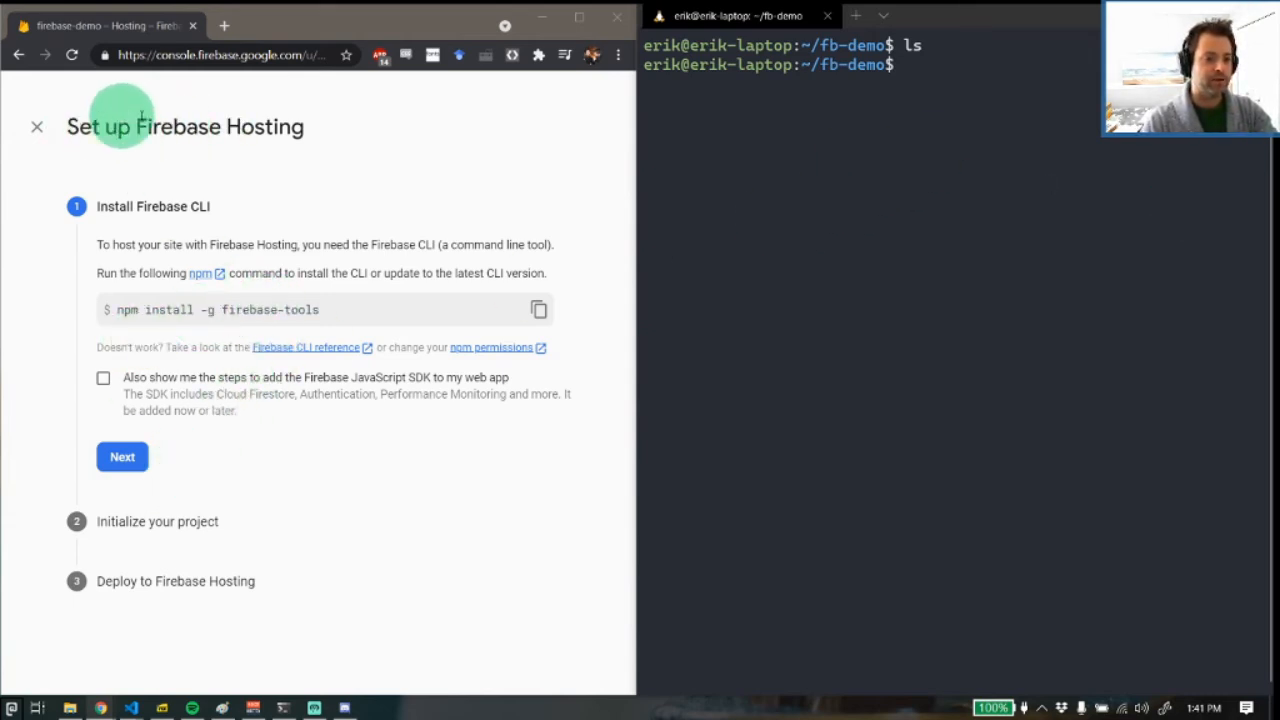
{"action": "left_click_drag", "start_coordinate": [116, 310], "coordinate": [337, 306]}
{"action": "left_click", "coordinate": [343, 306]}
{"action": "left_click", "coordinate": [133, 467]}
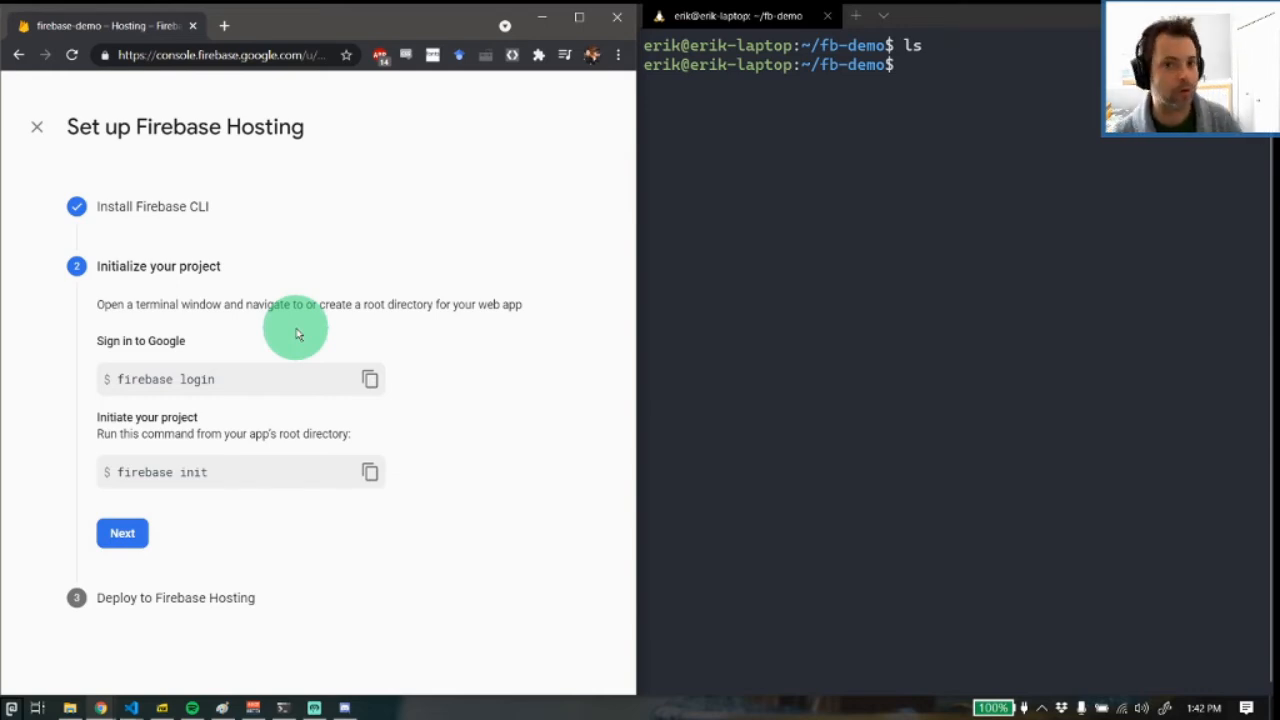
Widen the terminal window and run firebase login in the fb-demo folder
{"action": "left_click", "coordinate": [781, 268]}
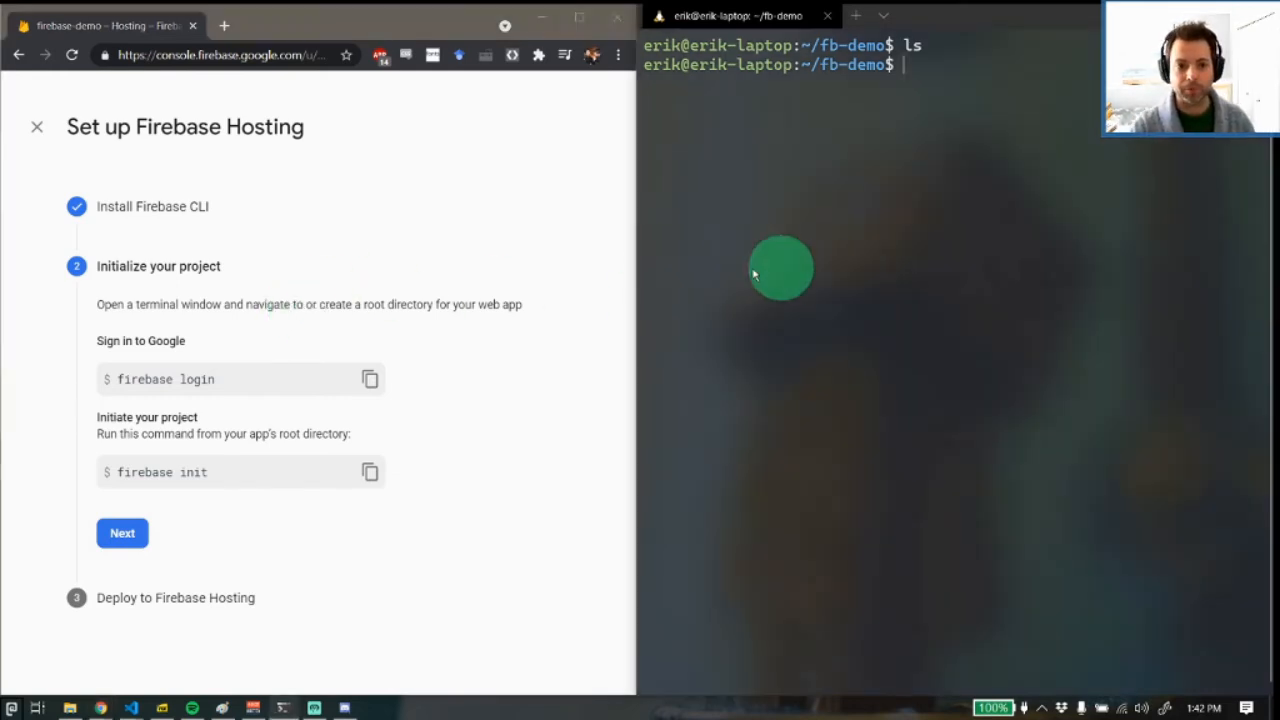
{"action": "left_click_drag", "start_coordinate": [635, 213], "coordinate": [590, 216]}
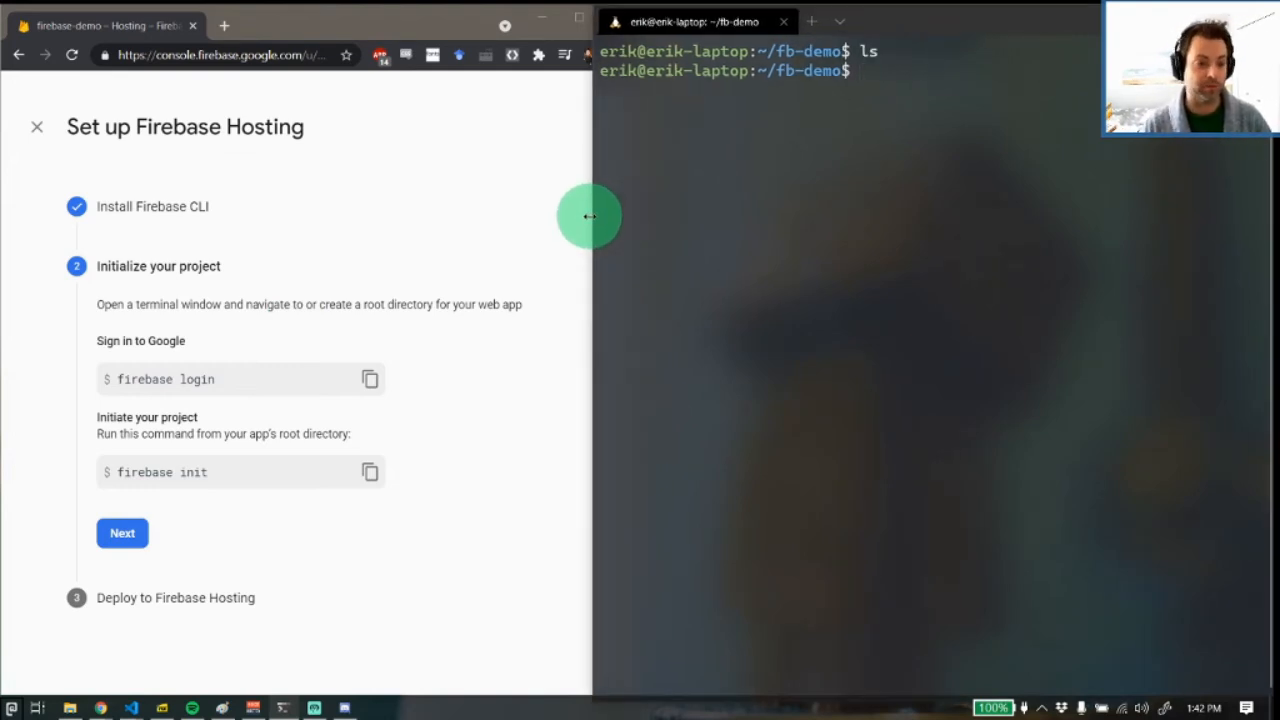
{"action": "type", "text": "fi"}
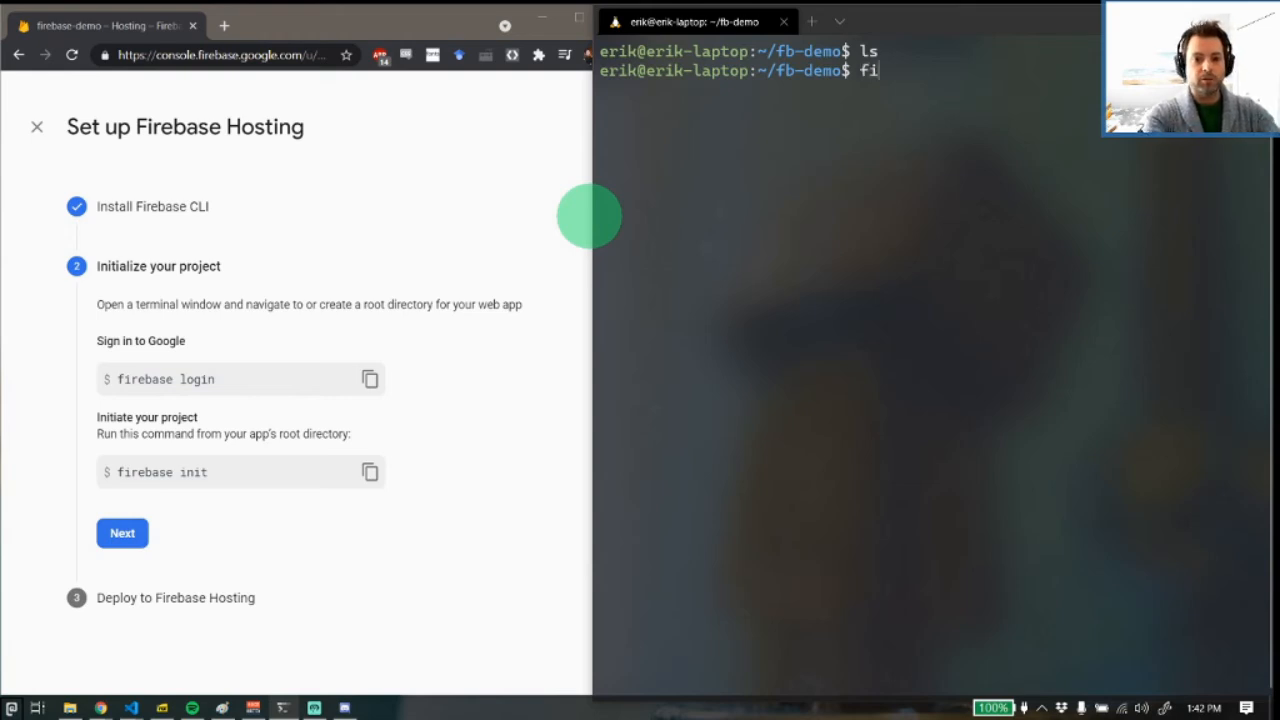
{"action": "type", "text": "rebase login"}
{"action": "key", "text": "Return"}
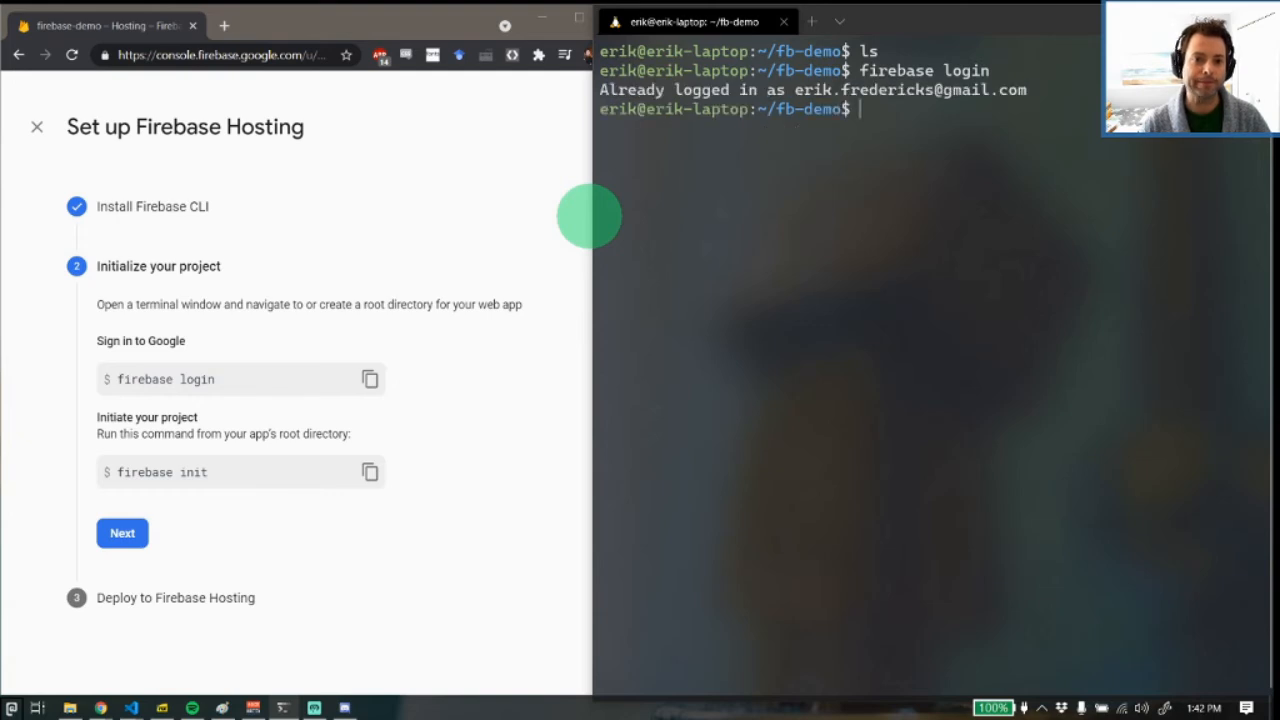
Log the CLI out of the current account with firebase logout
{"action": "key", "text": "Up"}
{"action": "key", "text": "BackSpace"}
{"action": "key", "text": "BackSpace"}
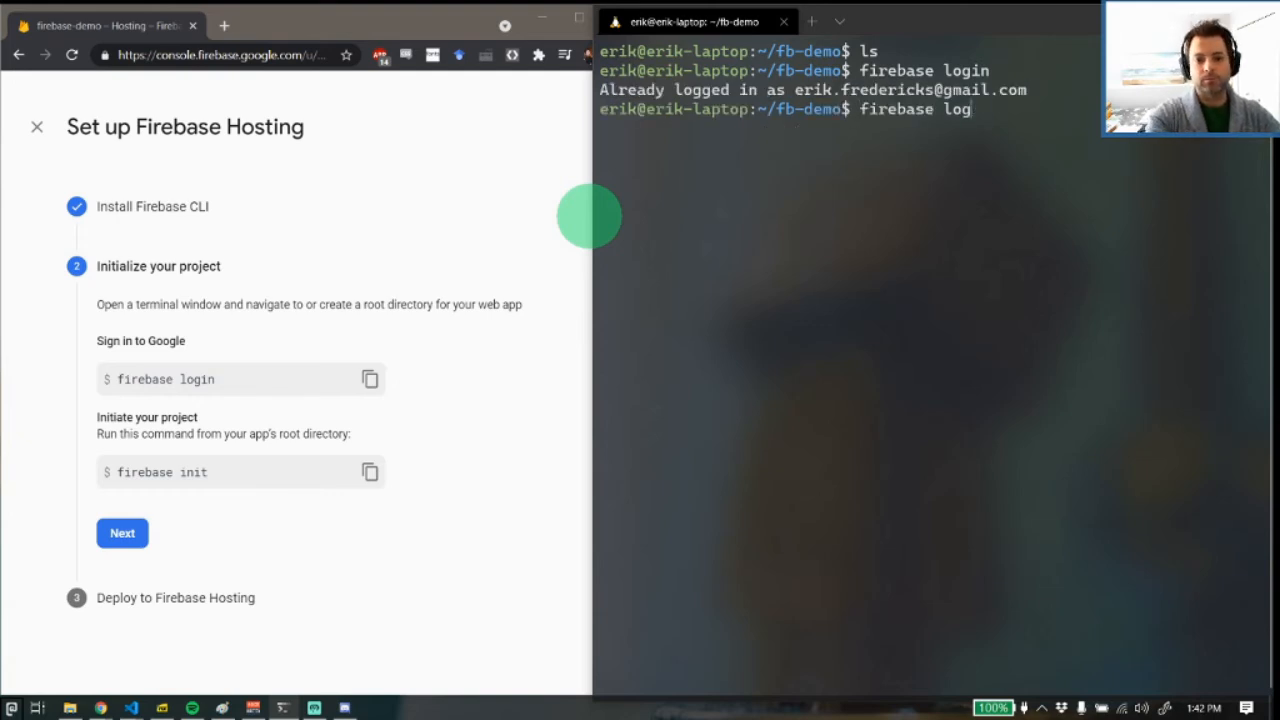
{"action": "type", "text": "out"}
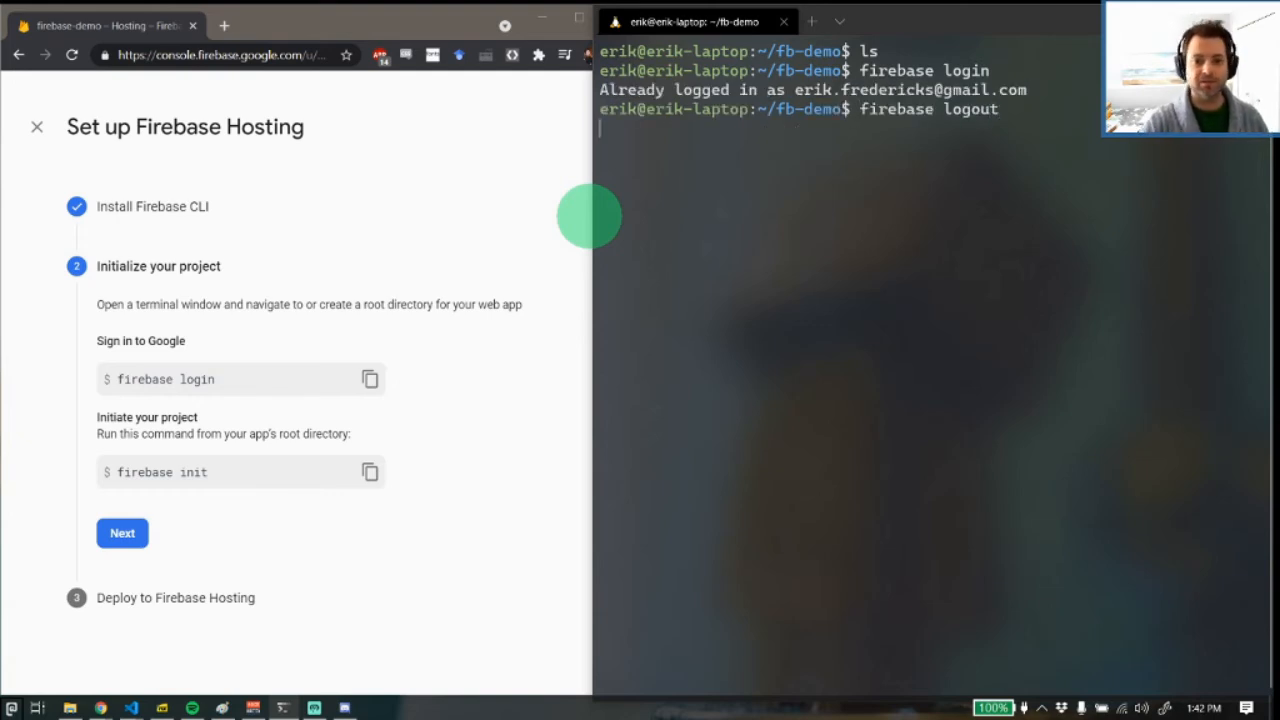
{"action": "key", "text": "Return"}
Run firebase login again and allow collection of CLI usage and error reporting information
{"action": "key", "text": "Up"}
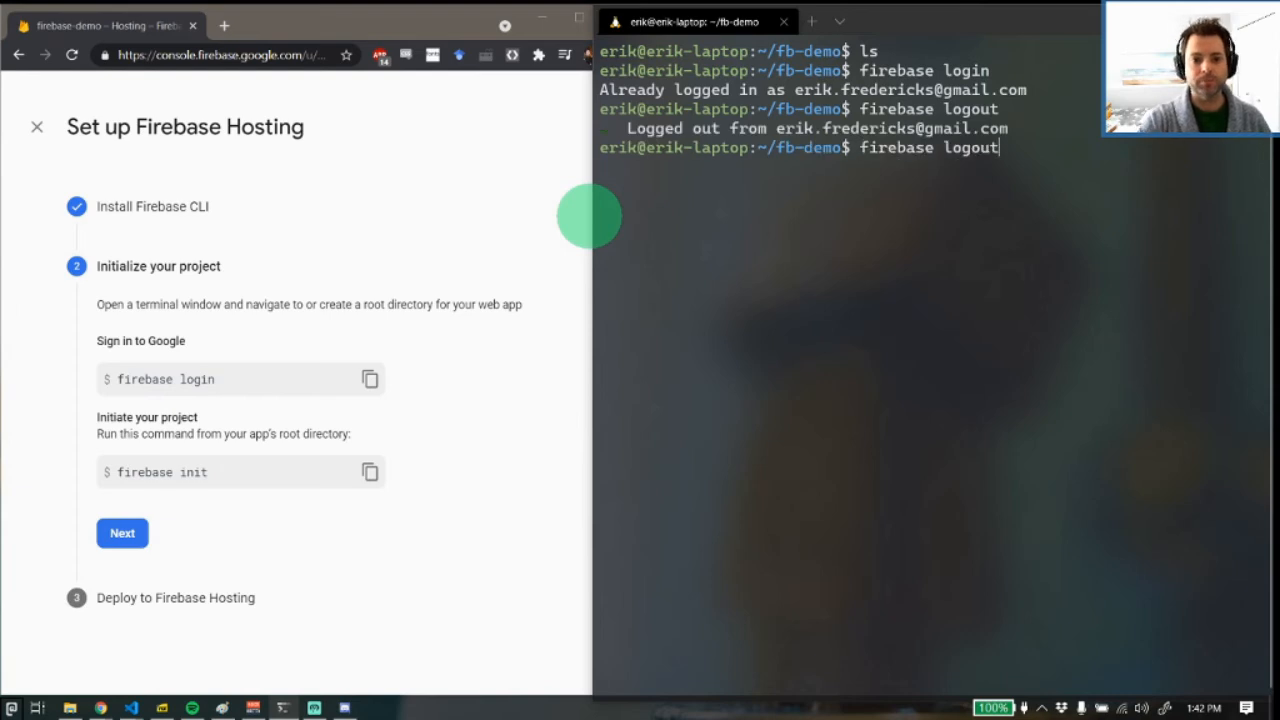
{"action": "key", "text": "Up"}
{"action": "key", "text": "Return"}
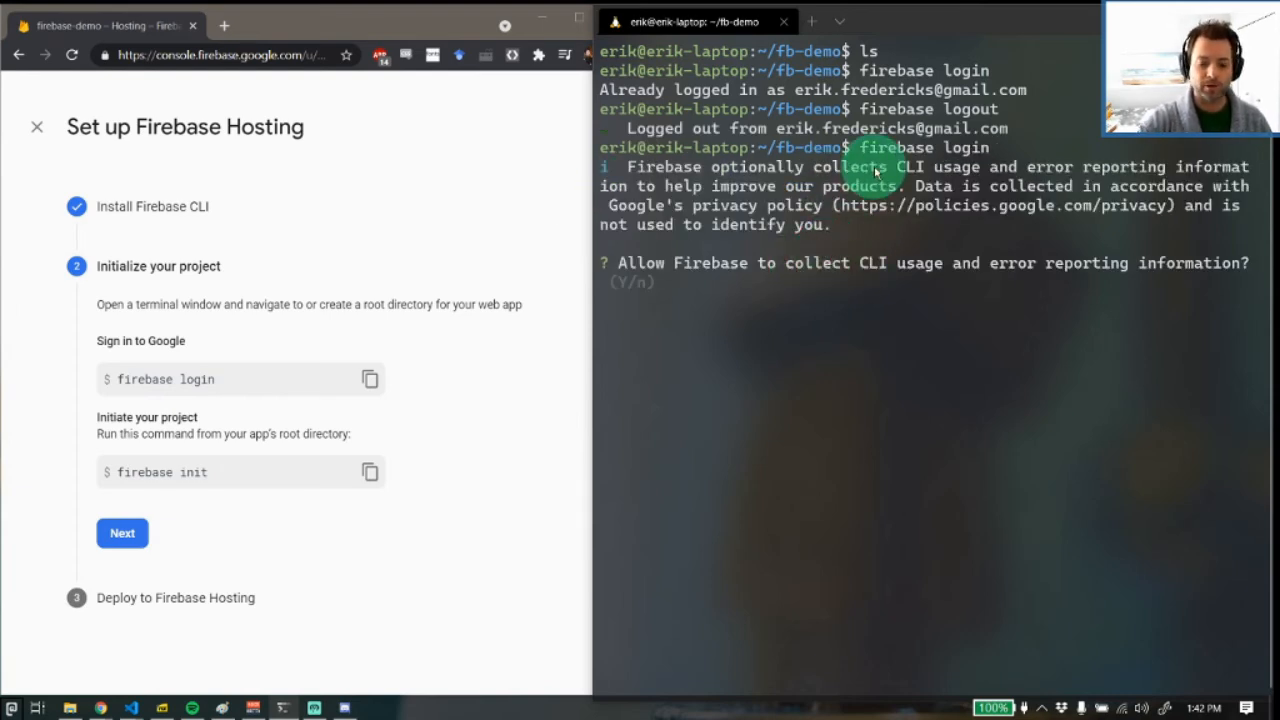
{"action": "key", "text": "Return"}
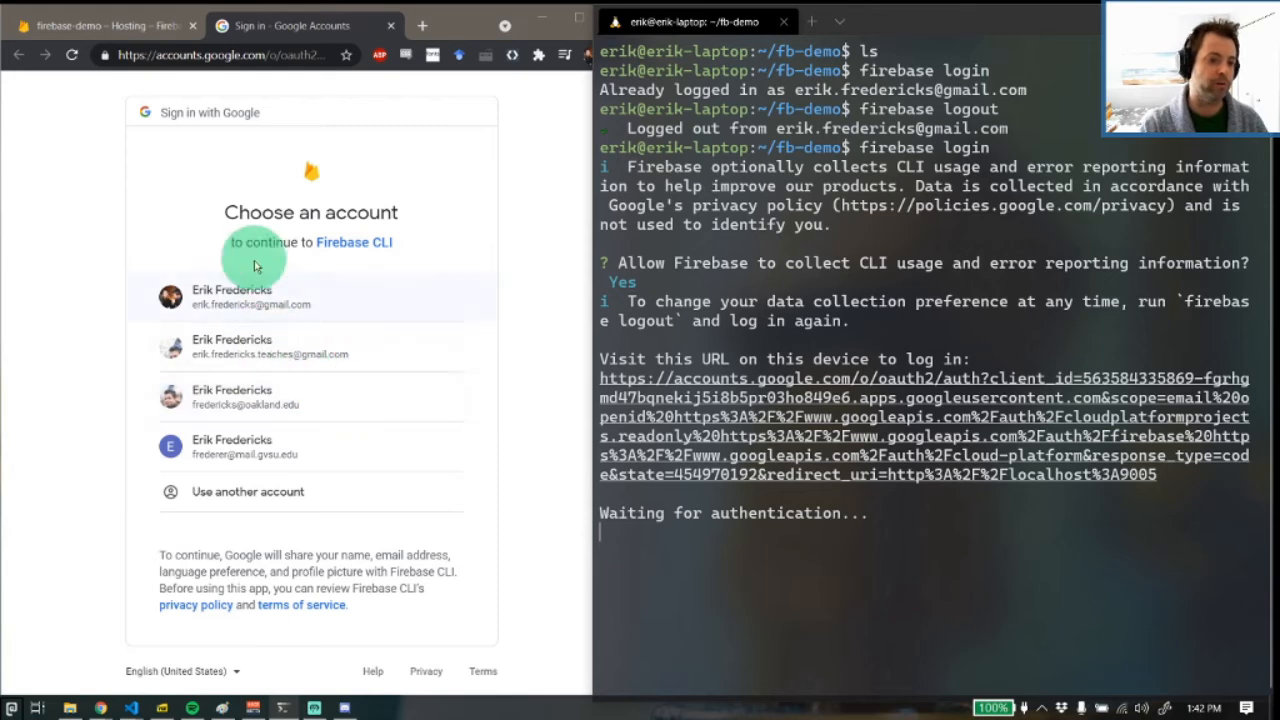
Sign in with the first listed Google account, grant Firebase CLI access, and close the login confirmation page
{"action": "left_click", "coordinate": [251, 295]}
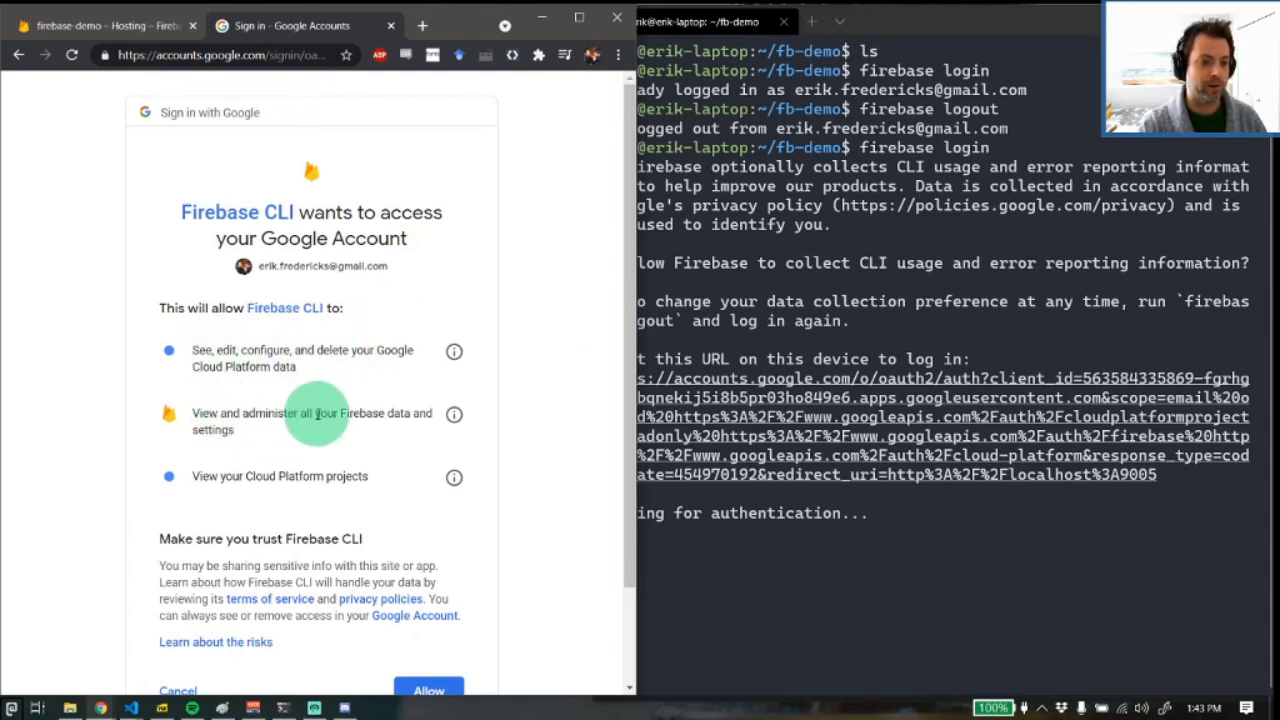
{"action": "scroll", "coordinate": [374, 470], "scroll_direction": "down", "scroll_amount": 1}
{"action": "scroll", "coordinate": [374, 470], "scroll_direction": "down", "scroll_amount": 2}
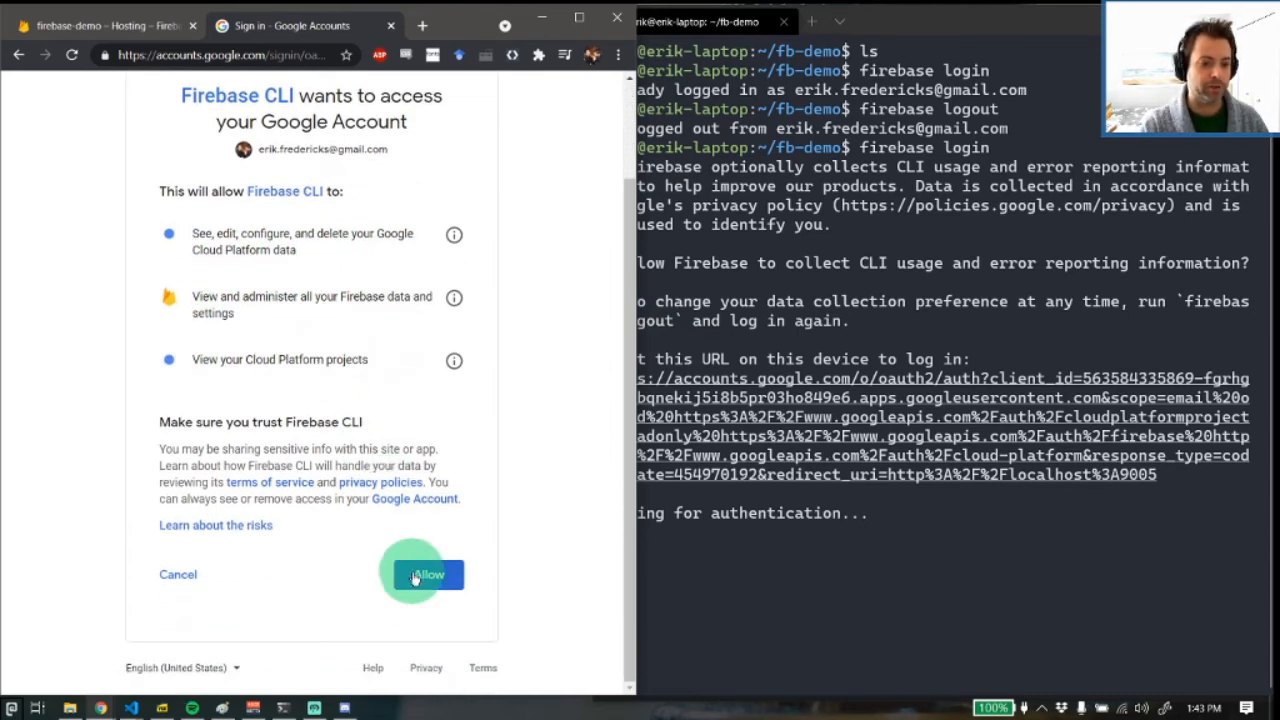
{"action": "left_click", "coordinate": [426, 576]}
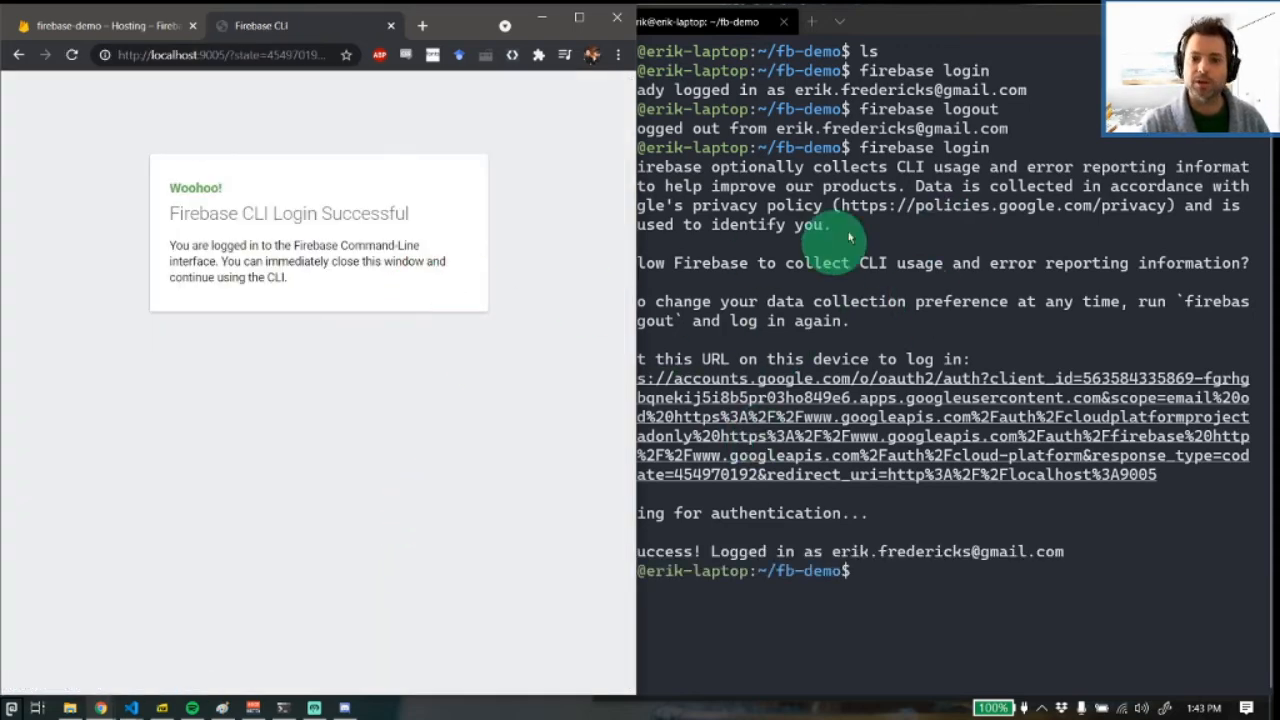
{"action": "middle_click", "coordinate": [349, 22]}
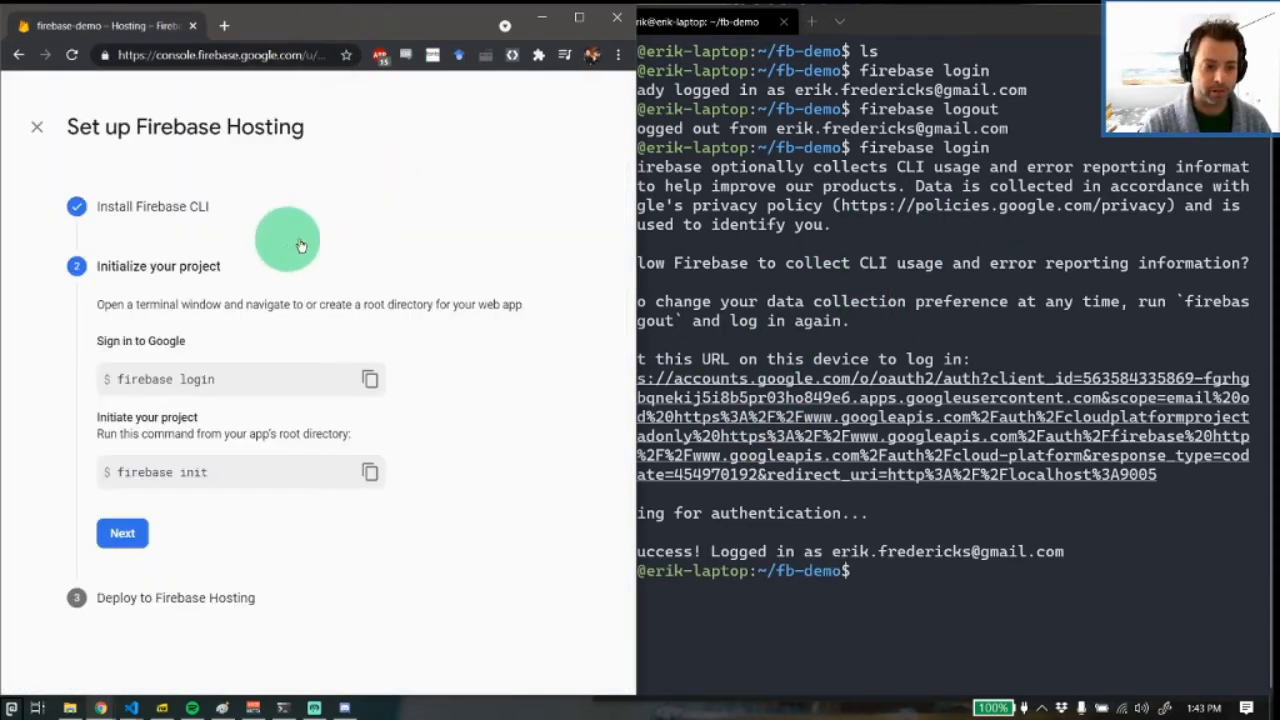
Run firebase init in the fb-demo folder and widen the terminal so its prompts fit
{"action": "left_click", "coordinate": [921, 513]}
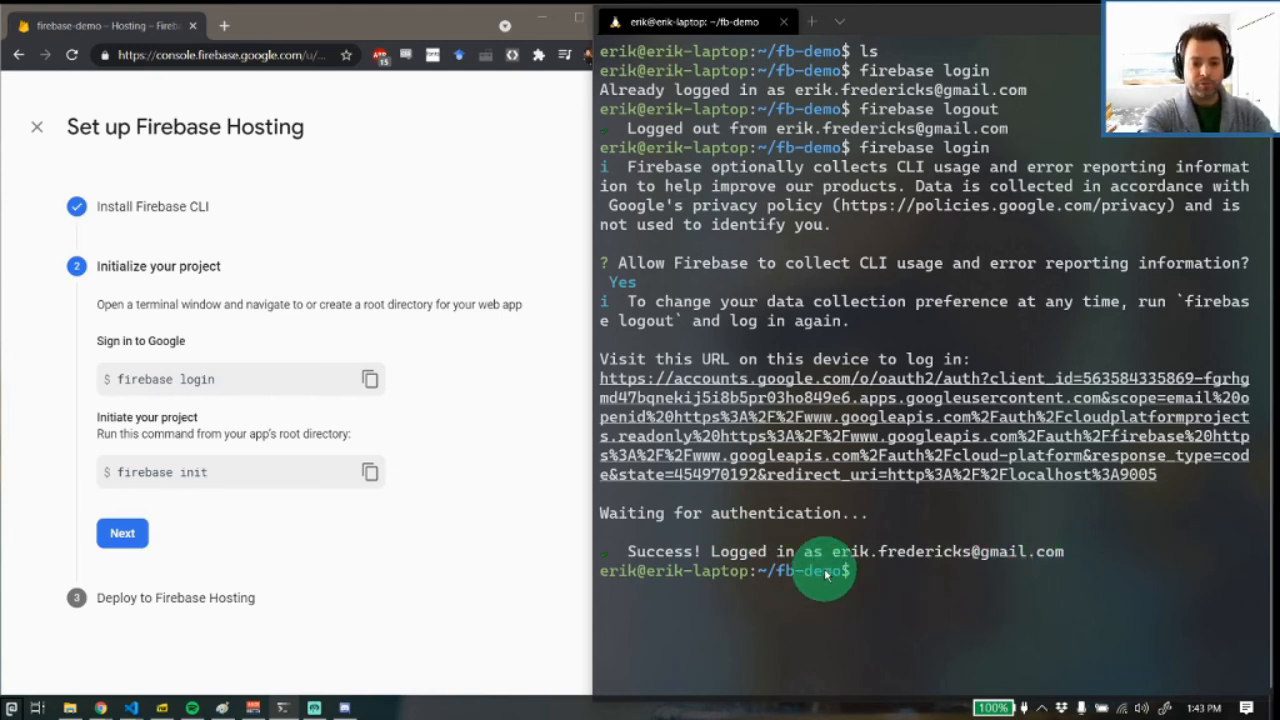
{"action": "type", "text": "fireb"}
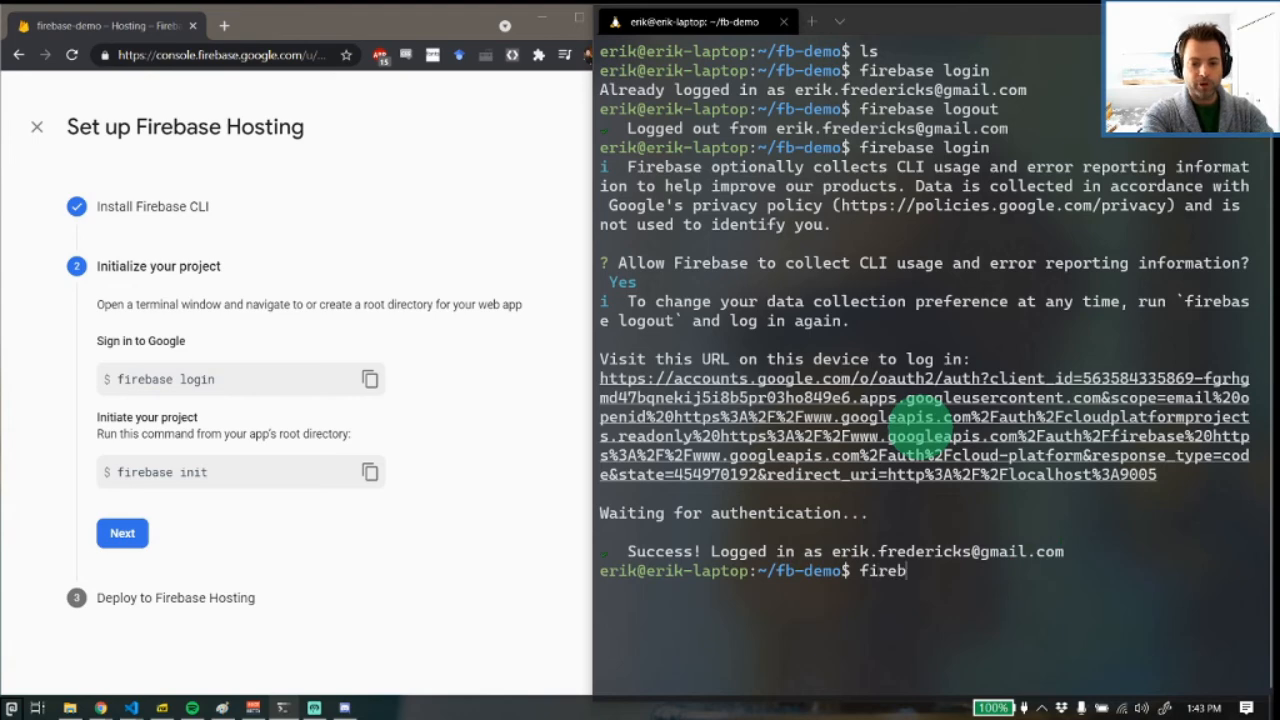
{"action": "type", "text": "ase init"}
{"action": "key", "text": "Return"}
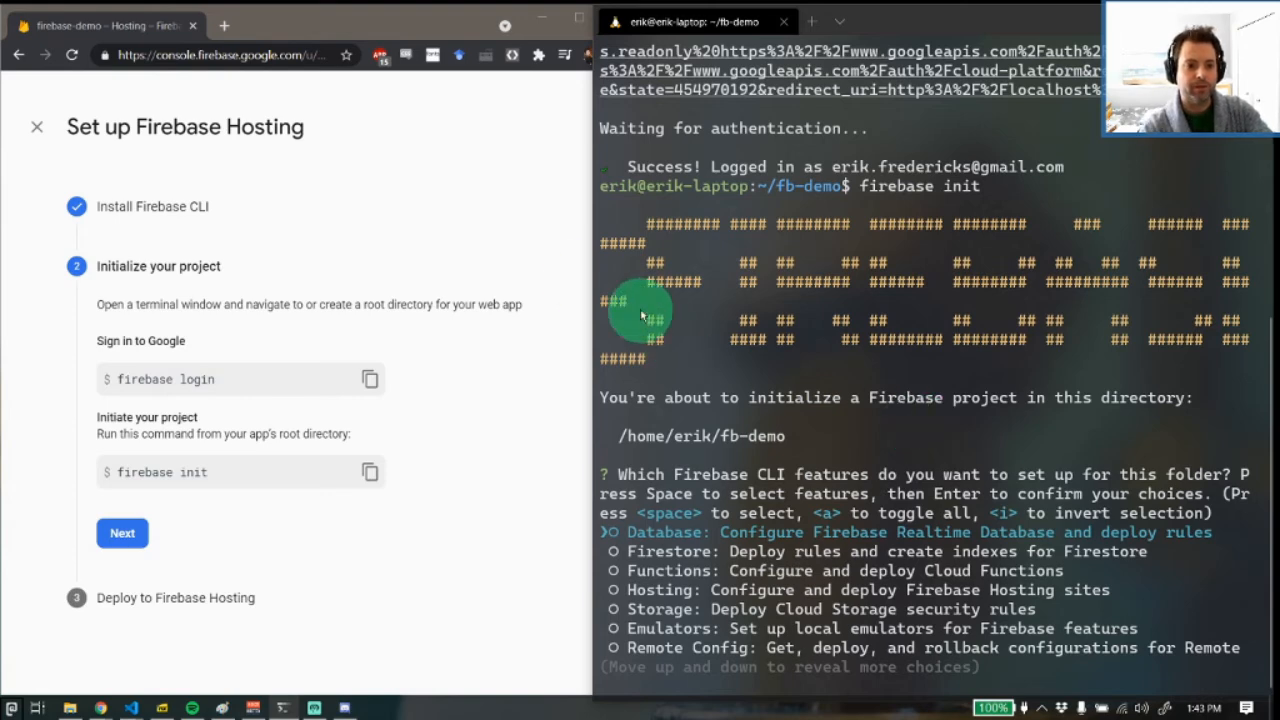
{"action": "left_click_drag", "start_coordinate": [588, 265], "coordinate": [363, 266]}
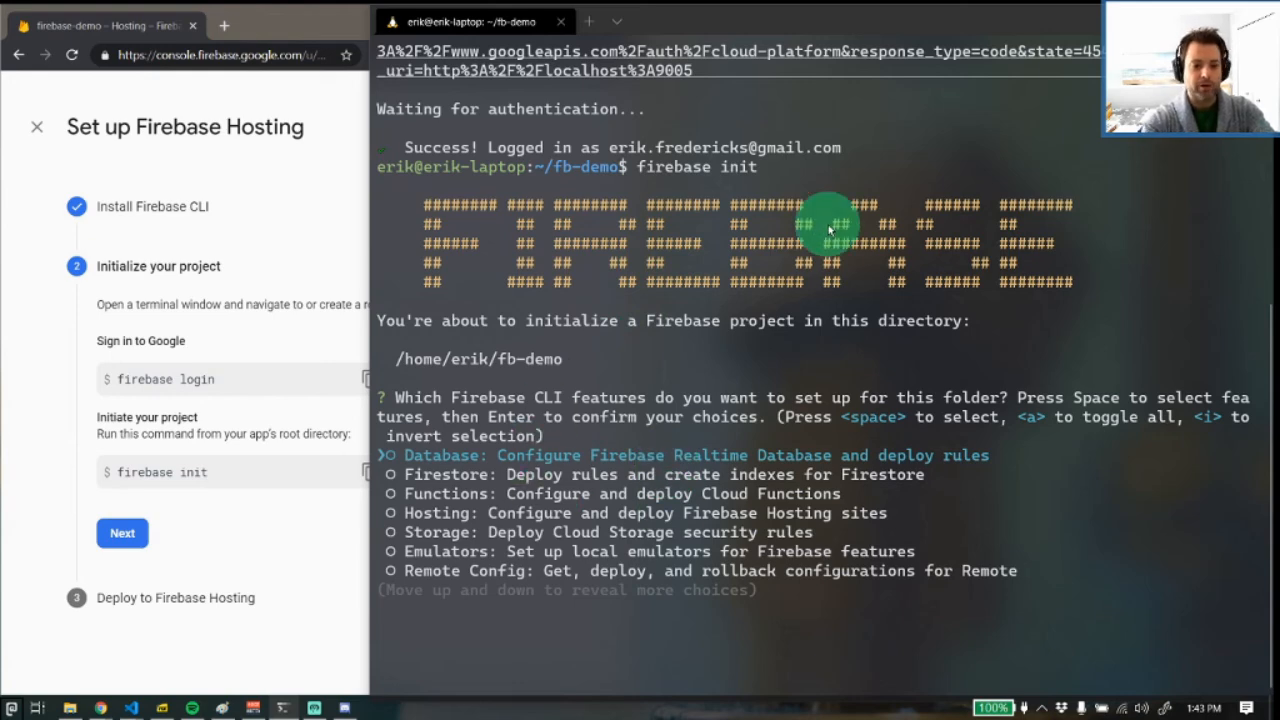
Choose only Hosting as the Firebase CLI feature to set up for this folder
{"action": "key", "text": "Down"}
{"action": "key", "text": "Down"}
{"action": "key", "text": "Down"}
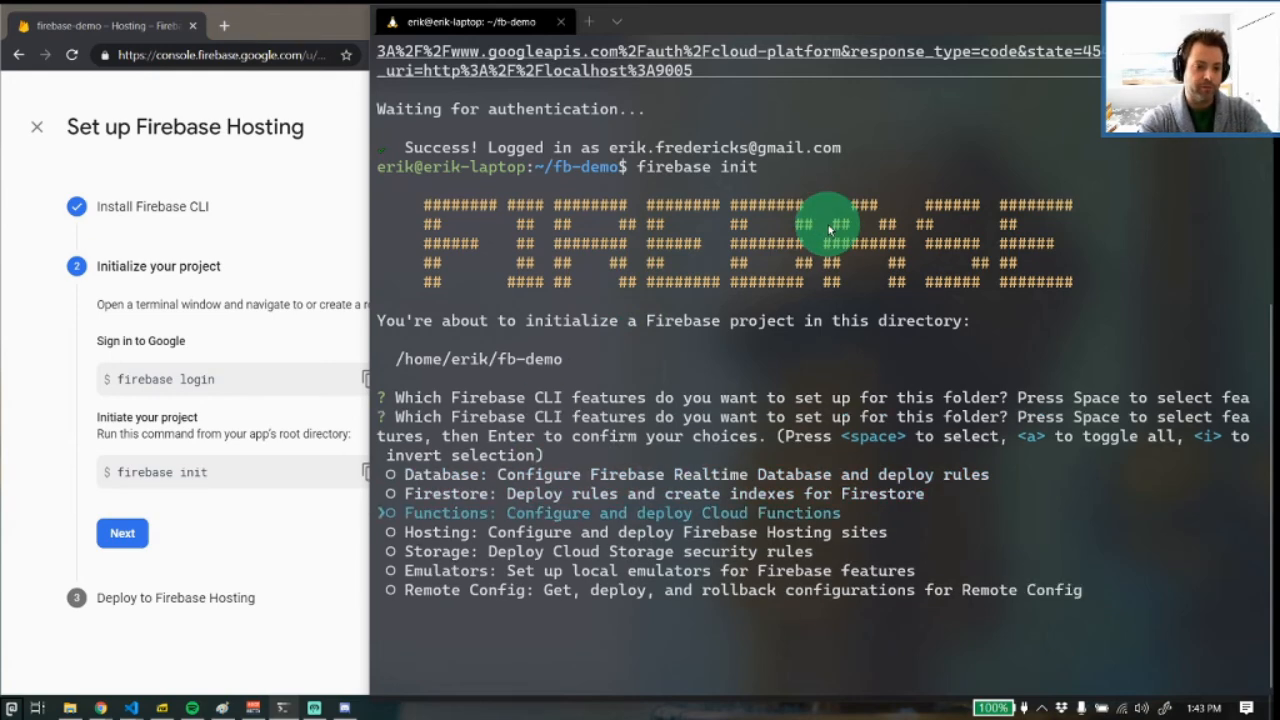
{"action": "key", "text": "space"}
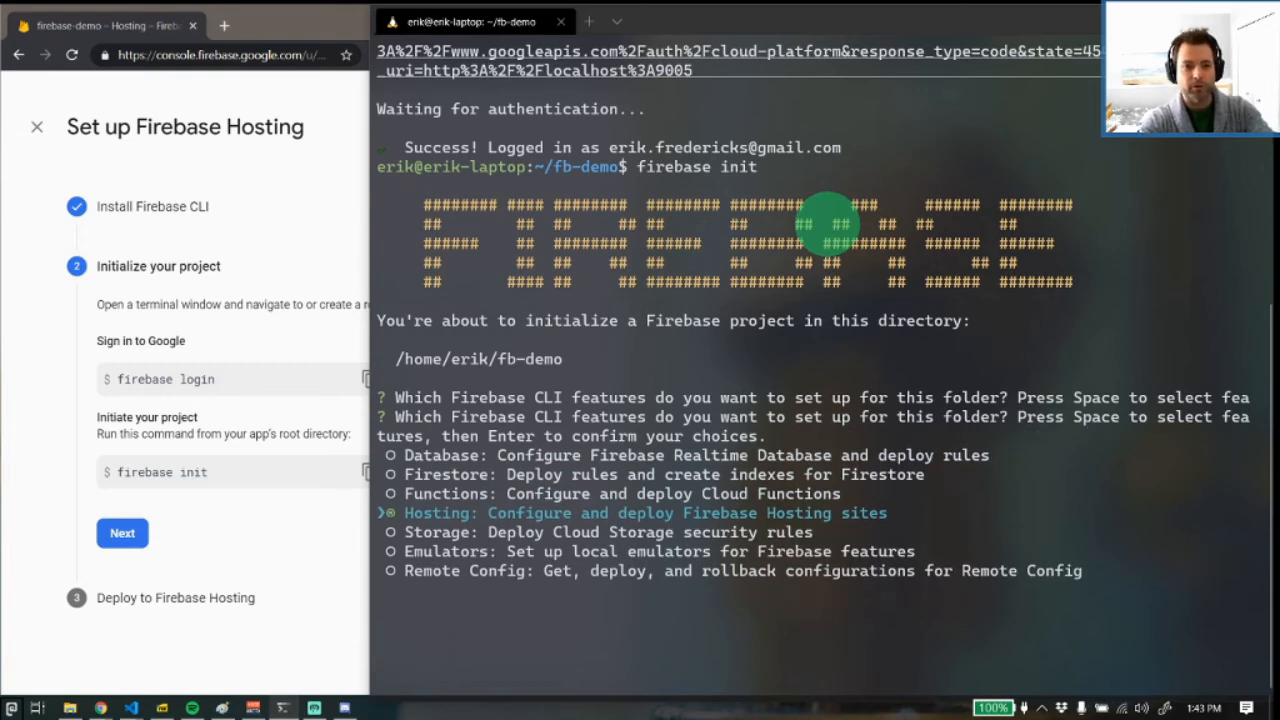
{"action": "key", "text": "Down"}
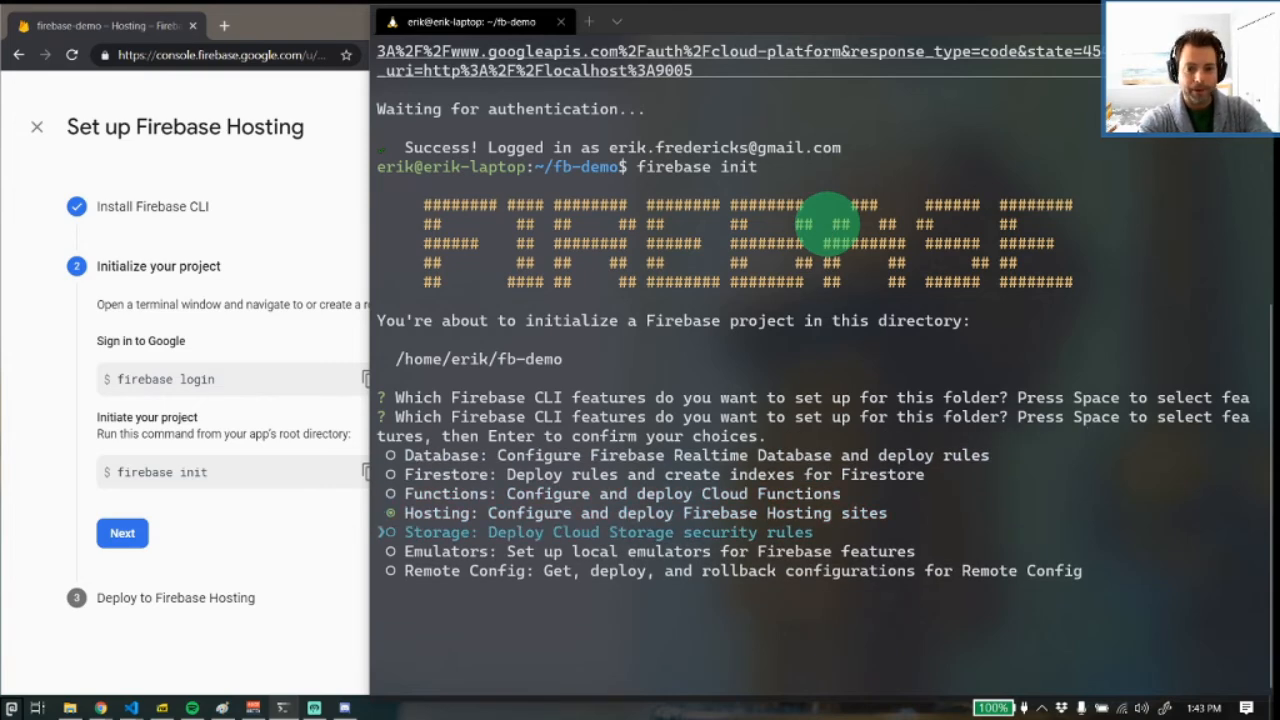
{"action": "key", "text": "Return"}
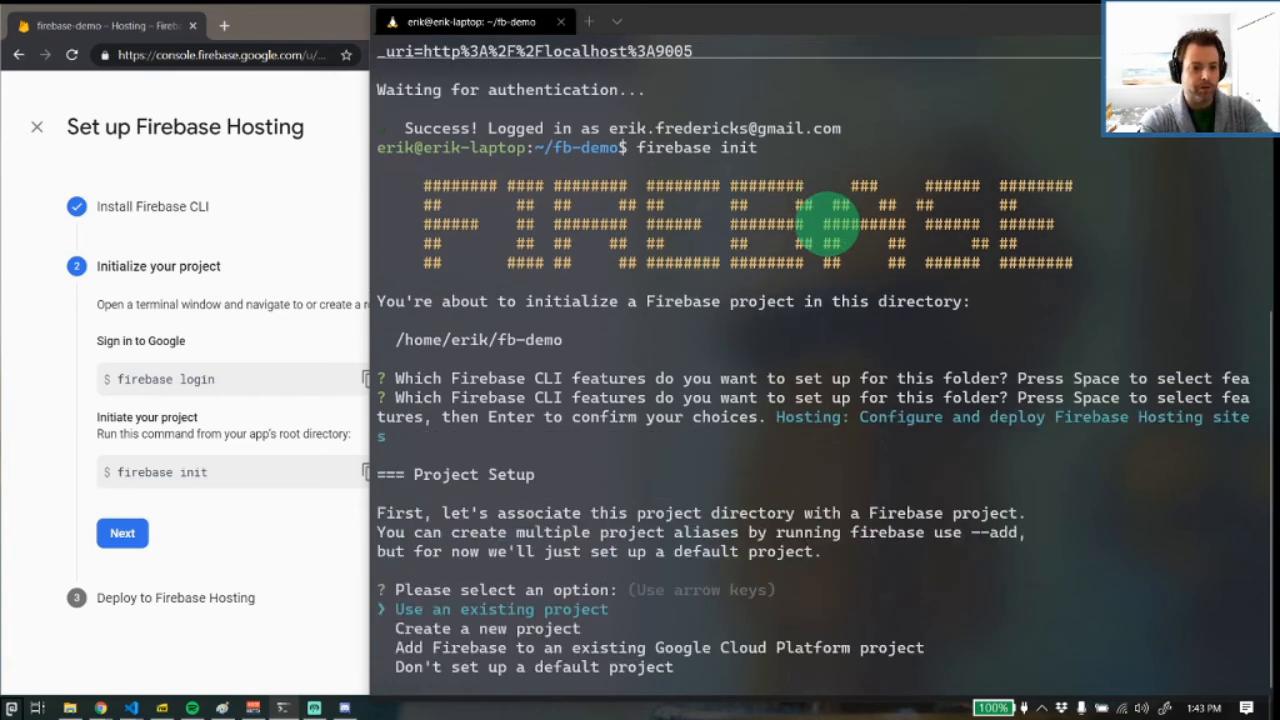
Associate the folder with the existing project fir-demo-9df1b (firebase-demo) and accept public as the public directory
{"action": "key", "text": "Return"}
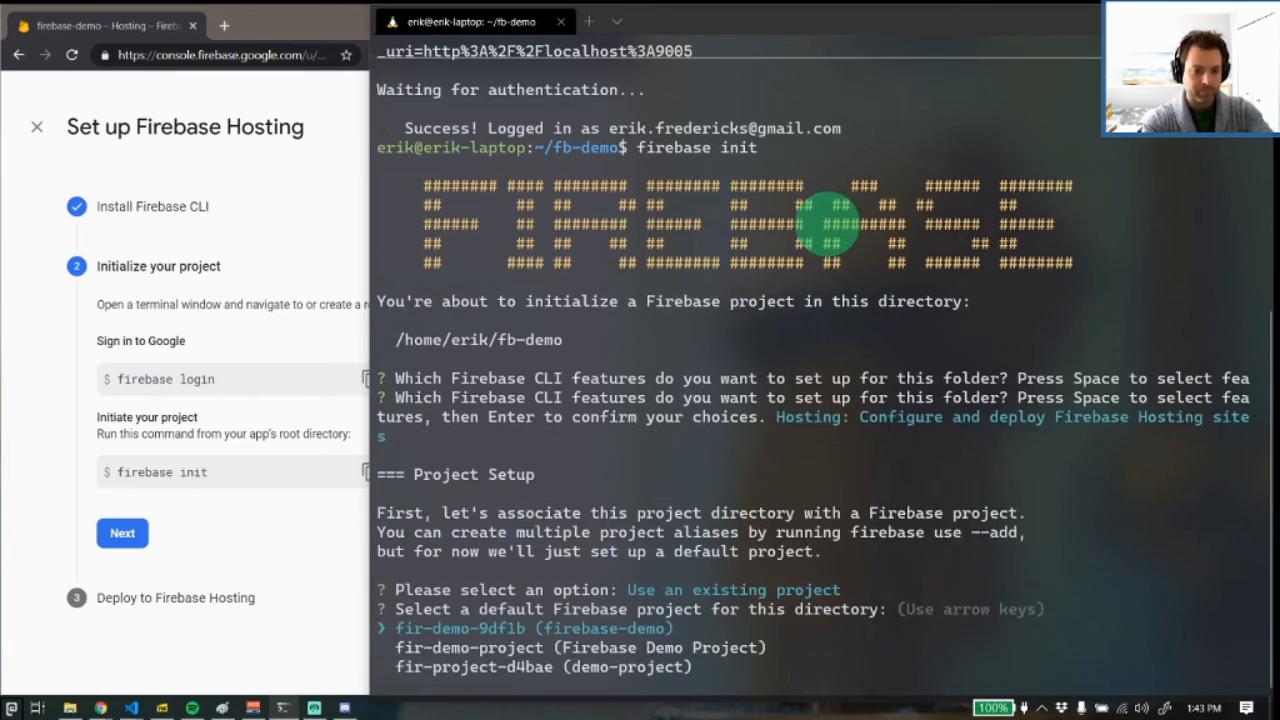
{"action": "key", "text": "Down"}
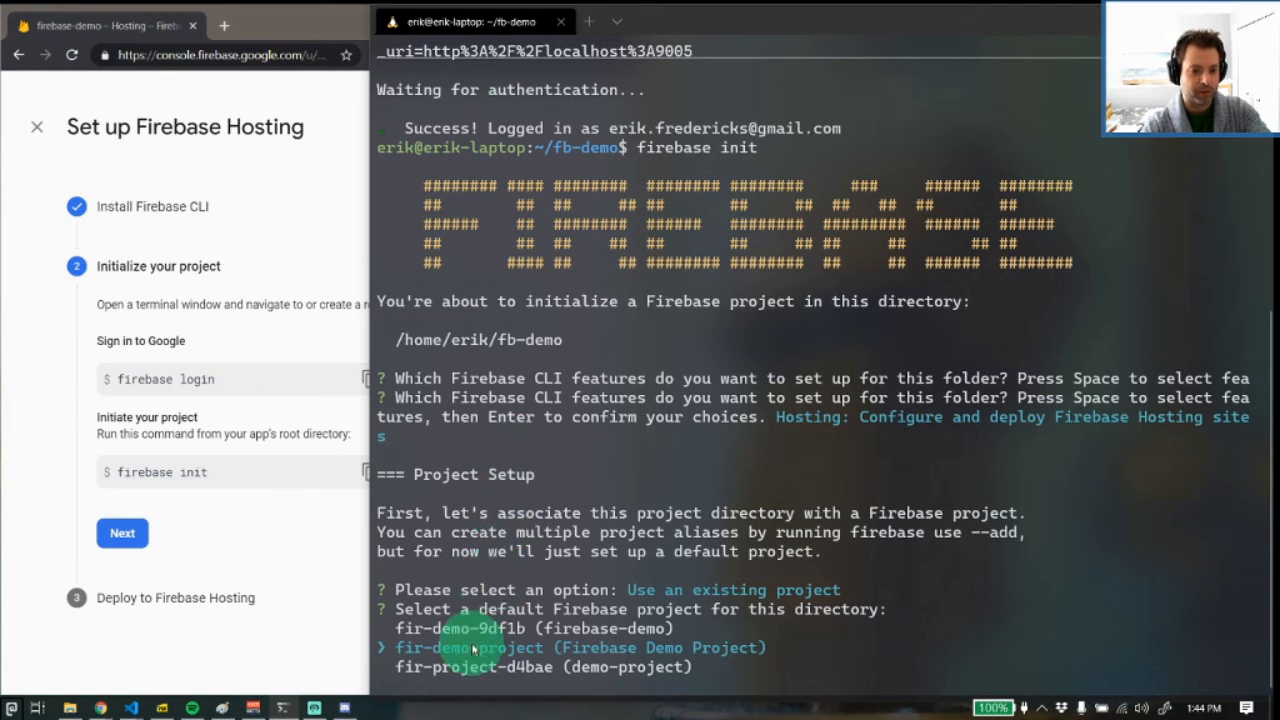
{"action": "left_click", "coordinate": [265, 540]}
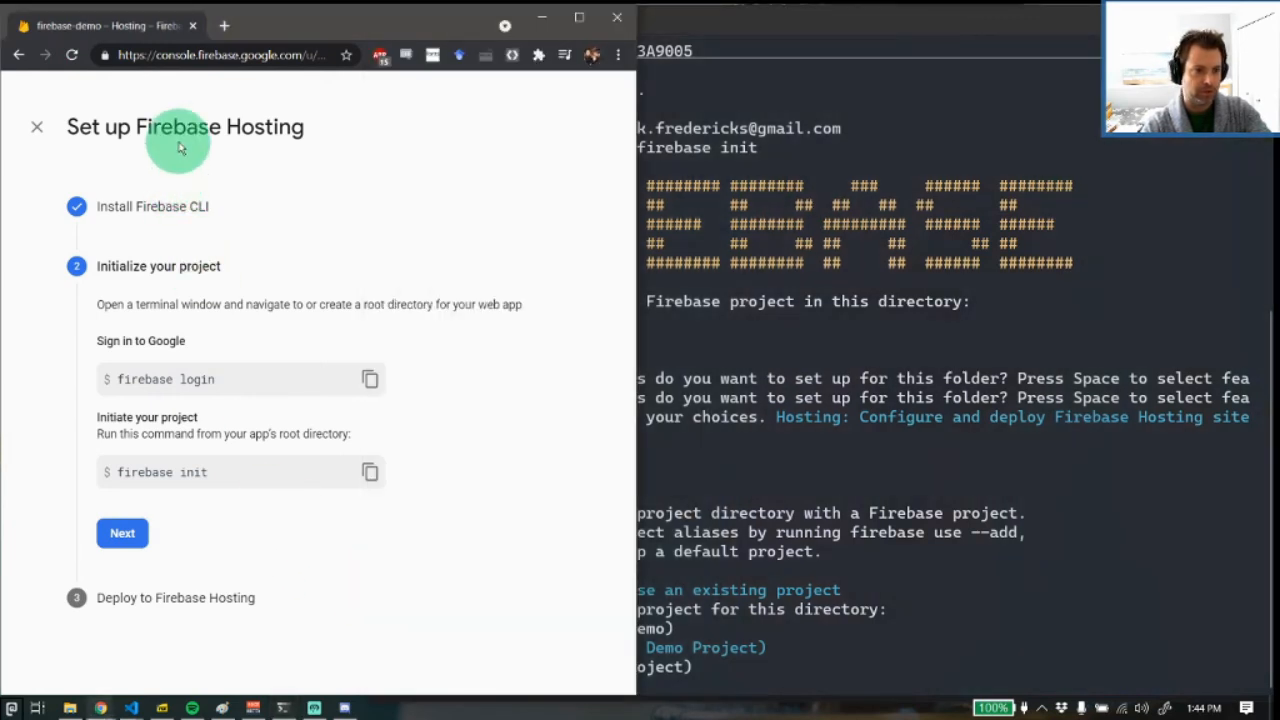
{"action": "left_click", "coordinate": [19, 55]}
{"action": "left_click", "coordinate": [905, 418]}
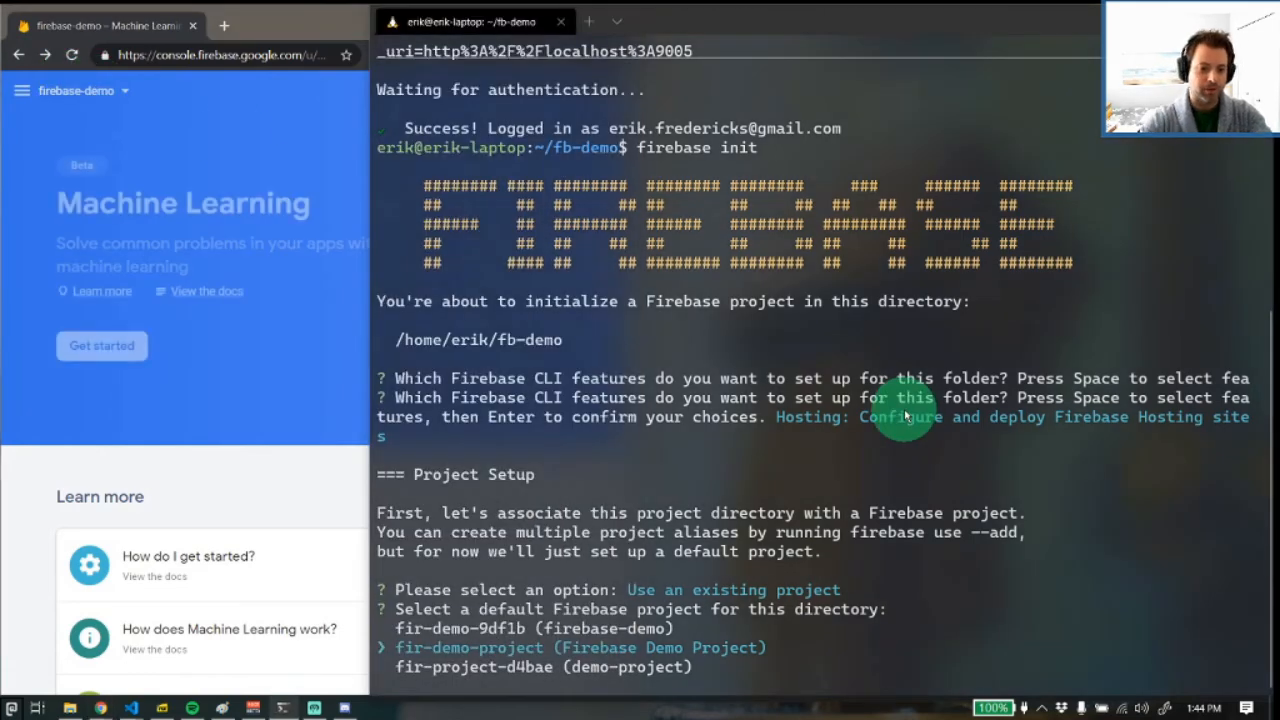
{"action": "key", "text": "Up"}
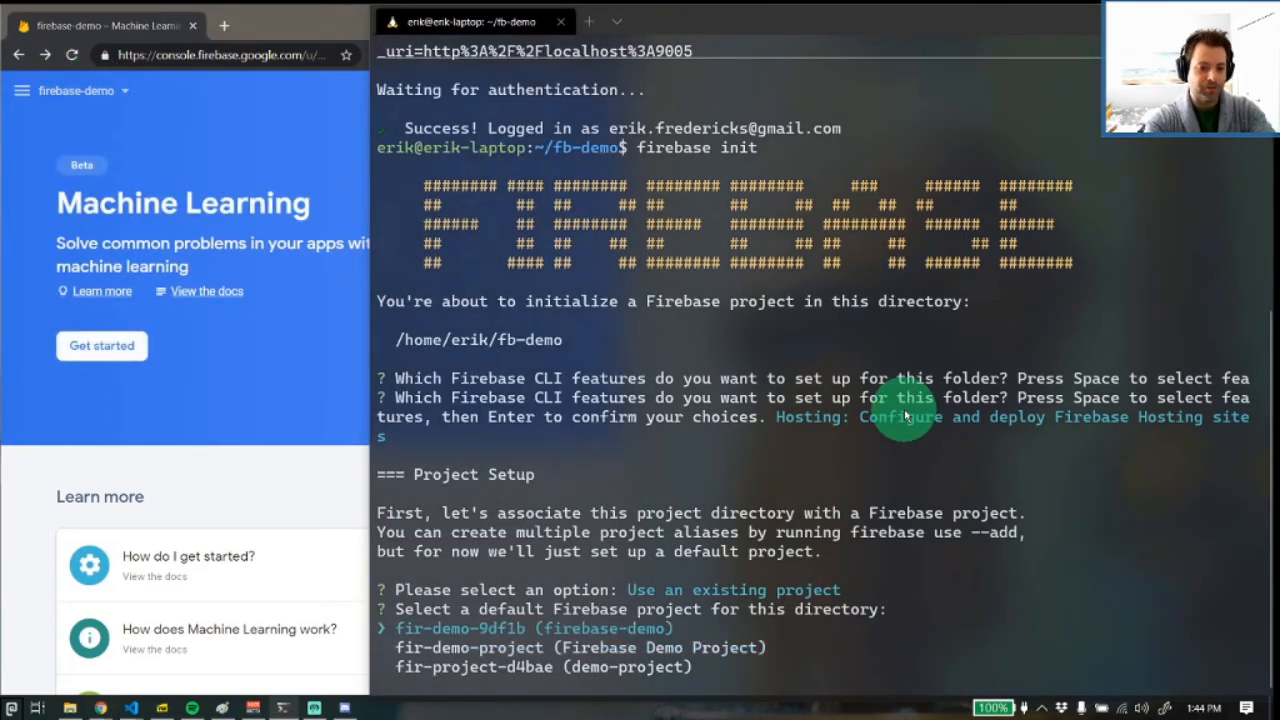
{"action": "key", "text": "Return"}
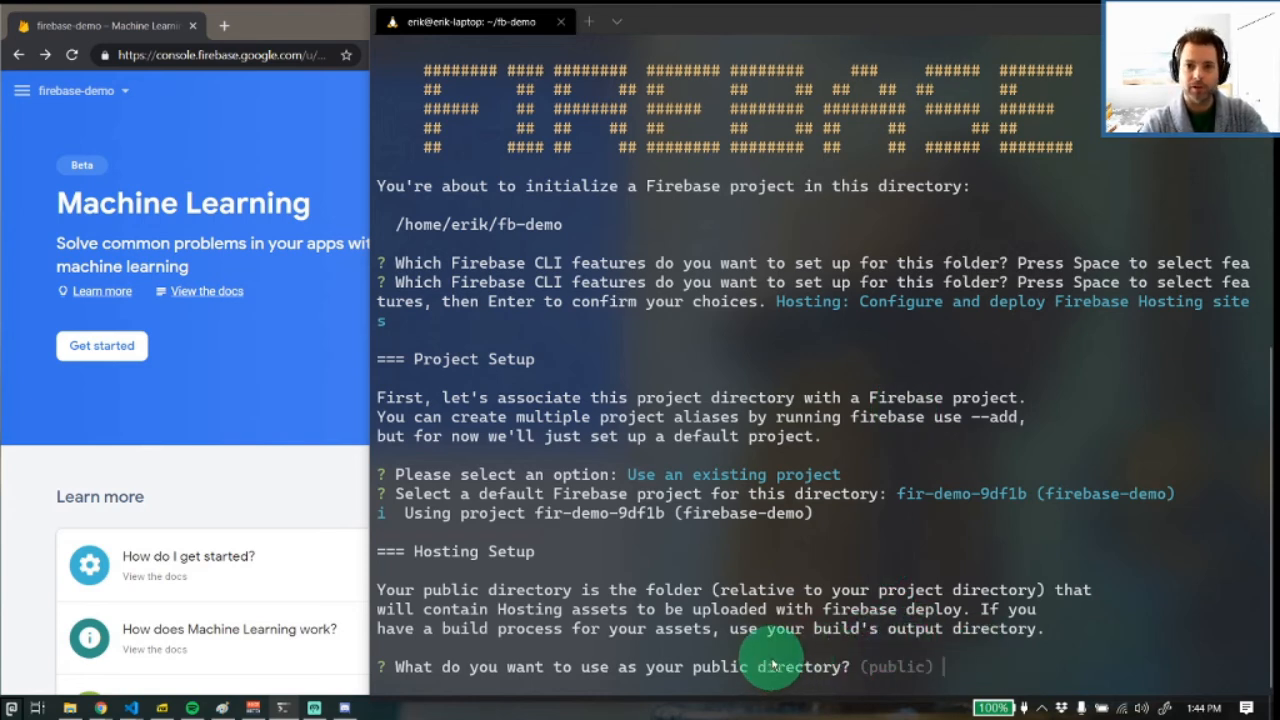
{"action": "key", "text": "Return"}
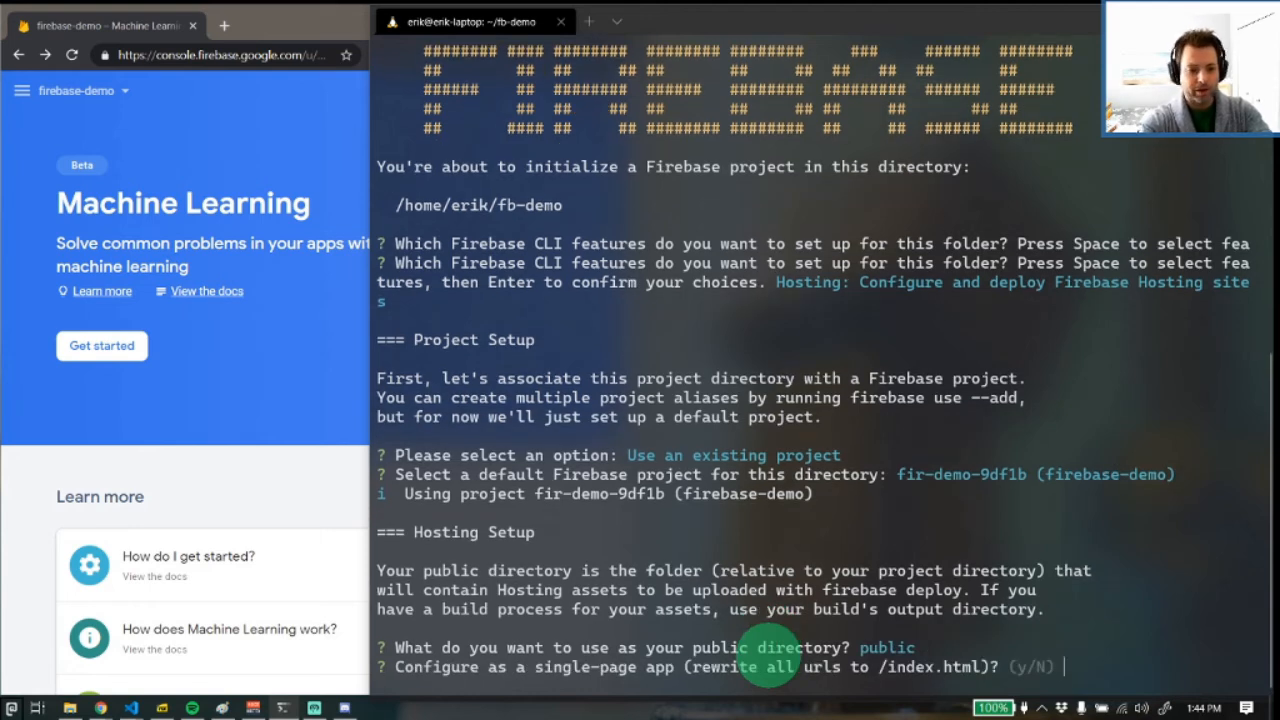
Finish the Hosting setup by declining both the single-page app rewrite and automatic GitHub builds and deploys
{"action": "key", "text": "Return"}
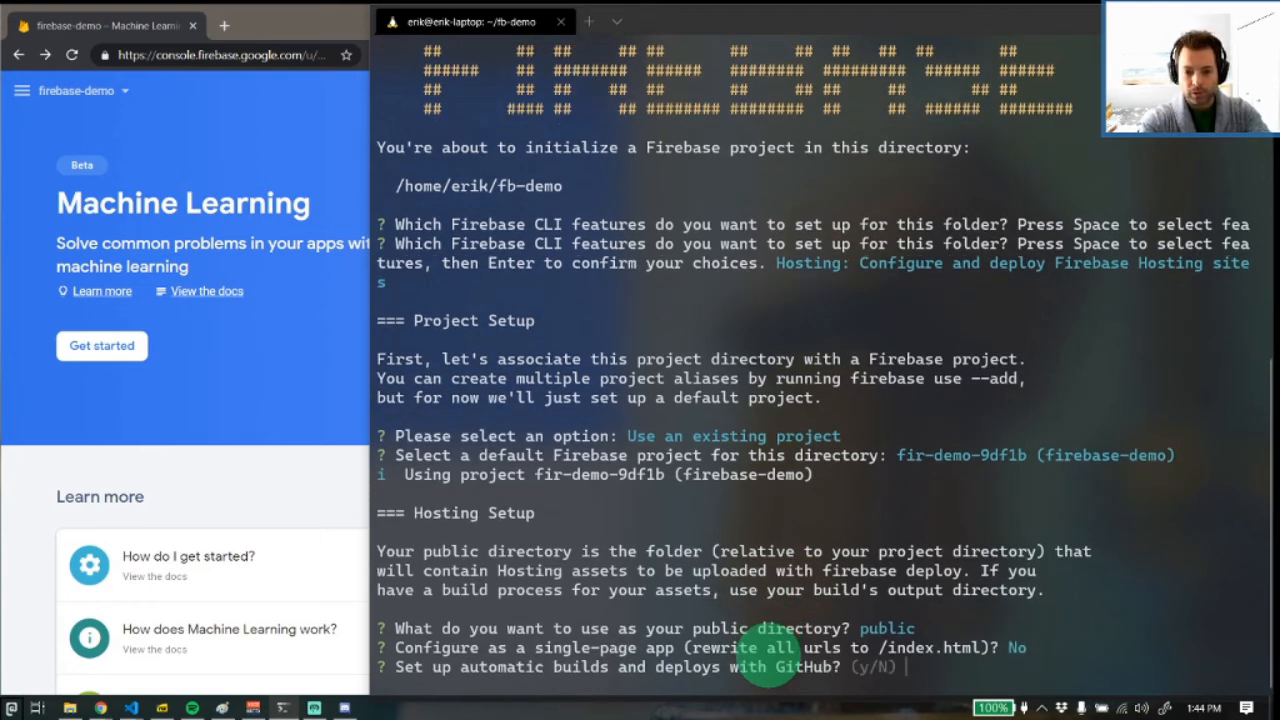
{"action": "key", "text": "Return"}
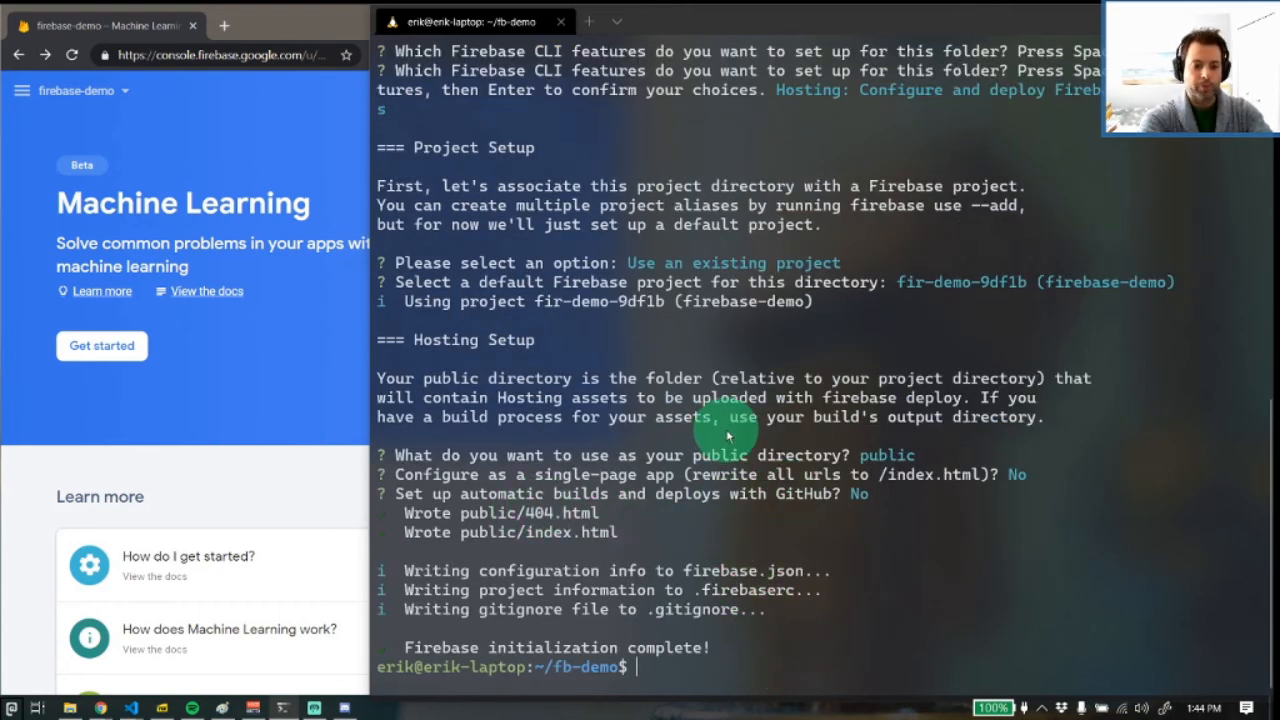
List the contents of the fb-demo folder and of its public subfolder in the terminal
{"action": "type", "text": "ls"}
{"action": "key", "text": "Return"}
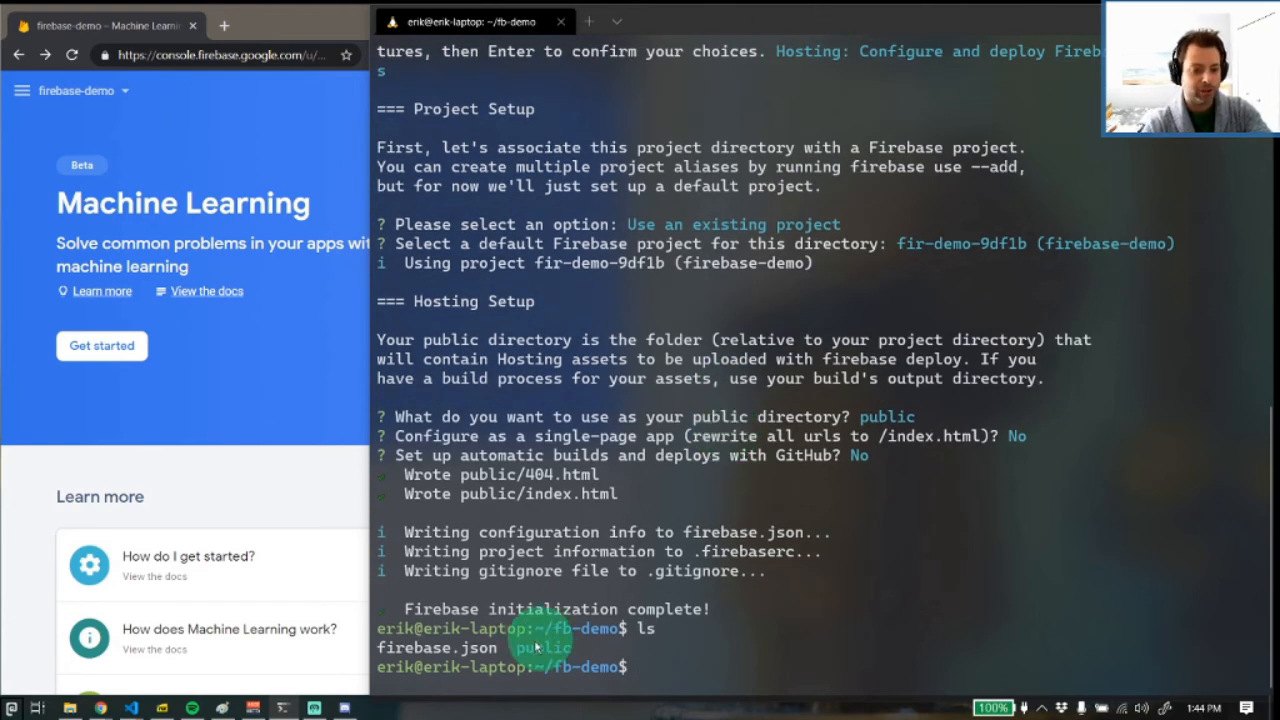
{"action": "double_click", "coordinate": [468, 649]}
{"action": "left_click_drag", "start_coordinate": [468, 649], "coordinate": [380, 651]}
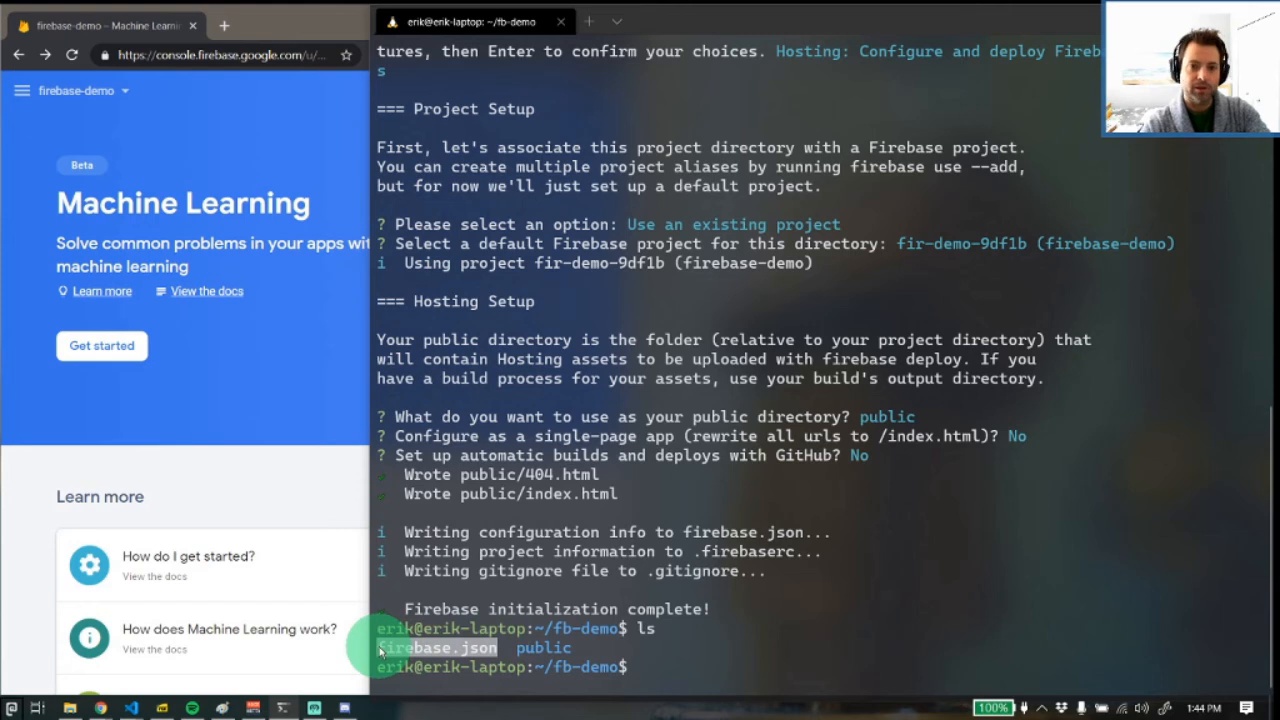
{"action": "left_click", "coordinate": [462, 618]}
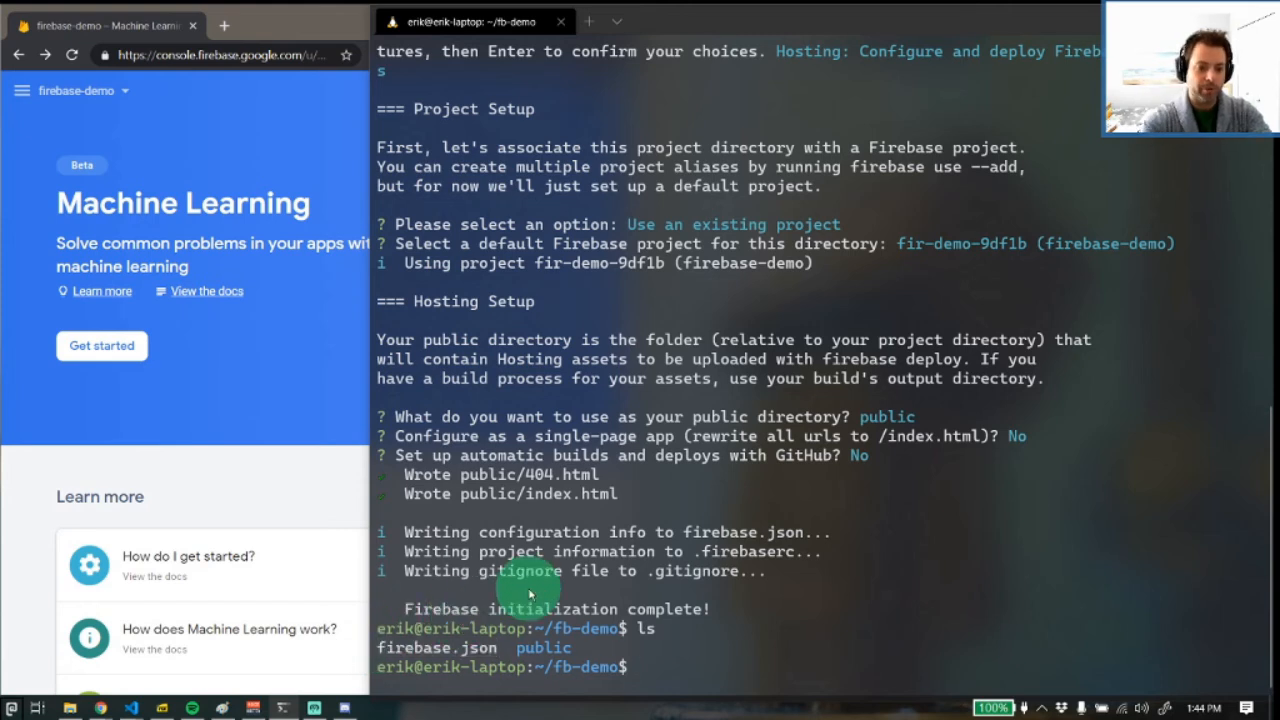
{"action": "type", "text": "ls pub"}
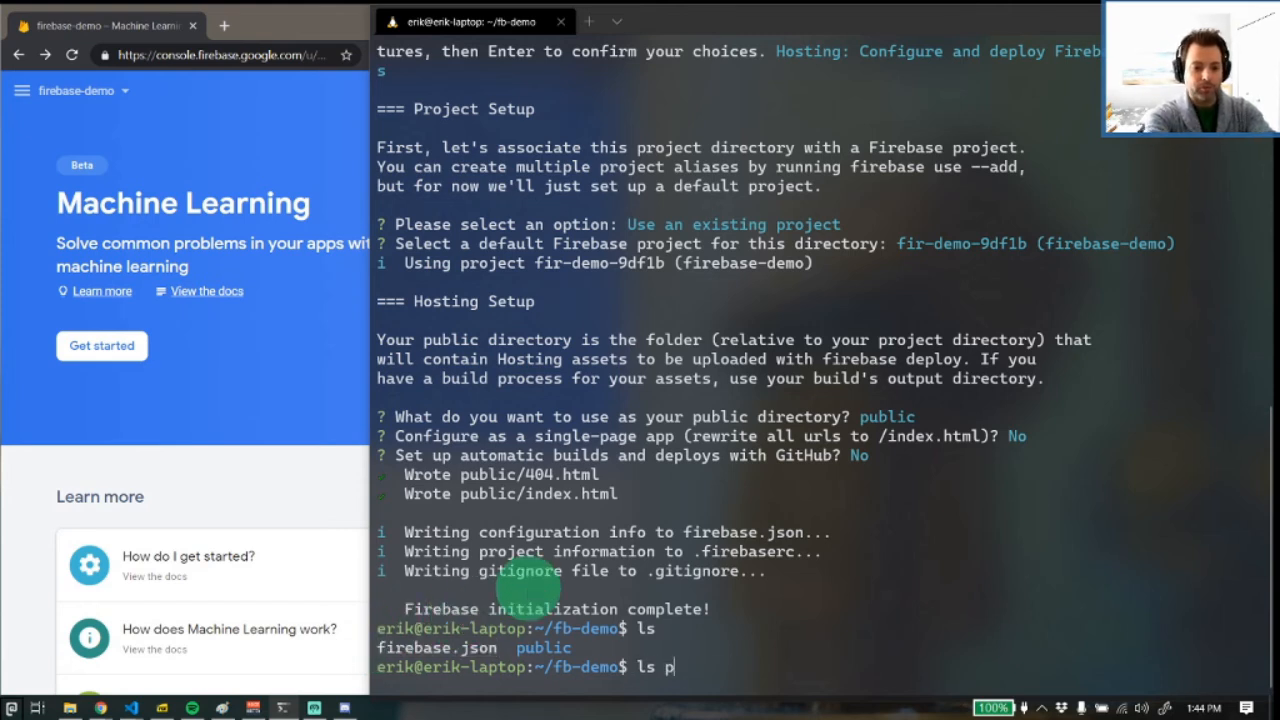
{"action": "key", "text": "Tab"}
{"action": "key", "text": "Return"}
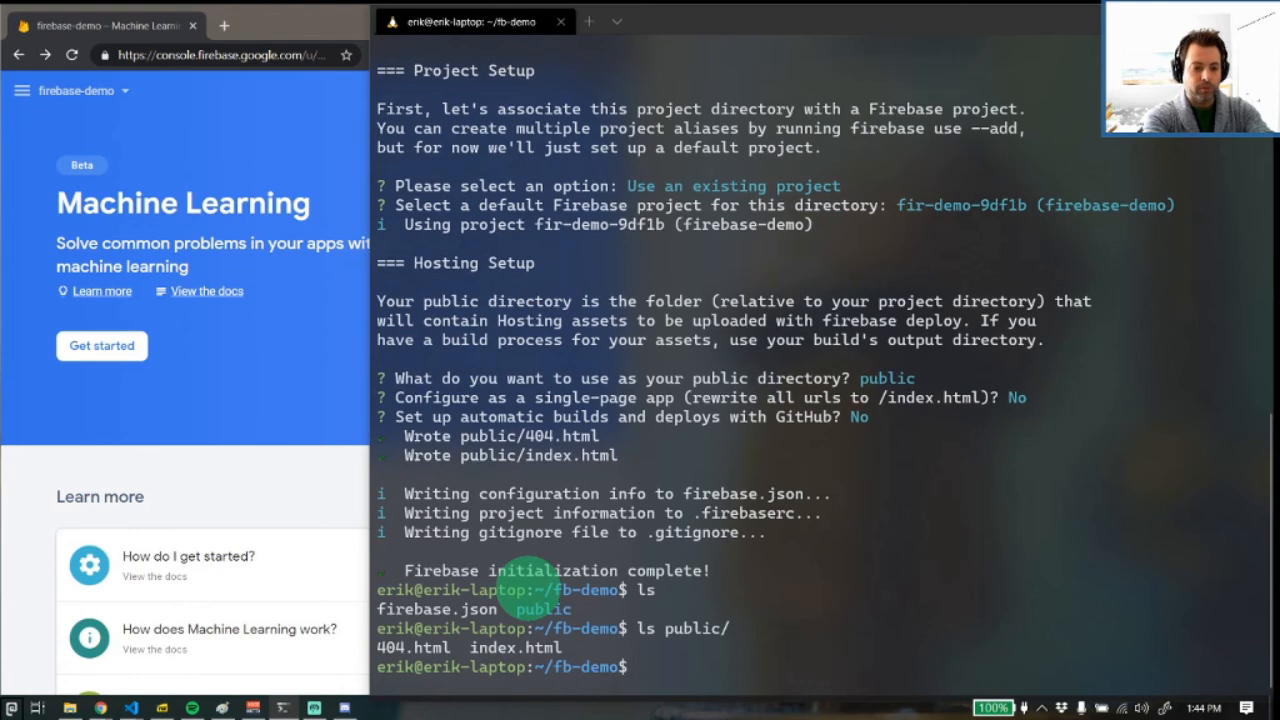
Open public/index.html for editing in Vim
{"action": "type", "text": "vim pub"}
{"action": "key", "text": "Tab"}
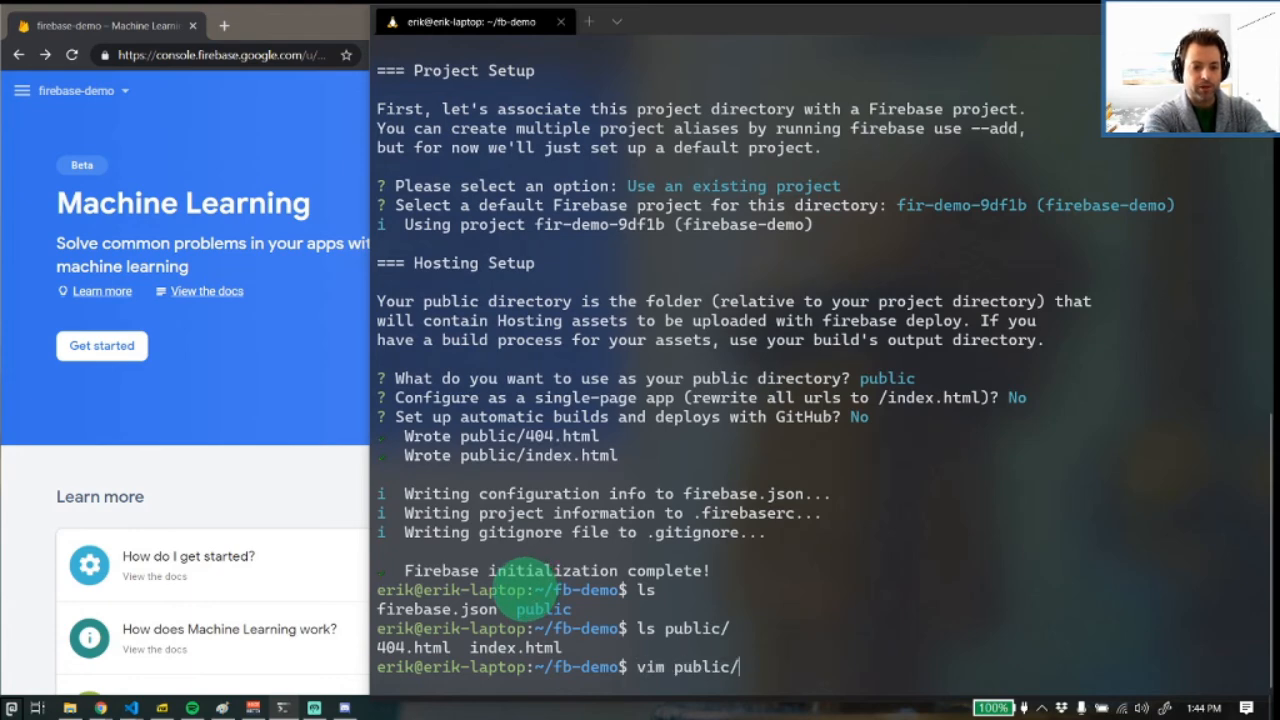
{"action": "type", "text": "in"}
{"action": "key", "text": "Tab"}
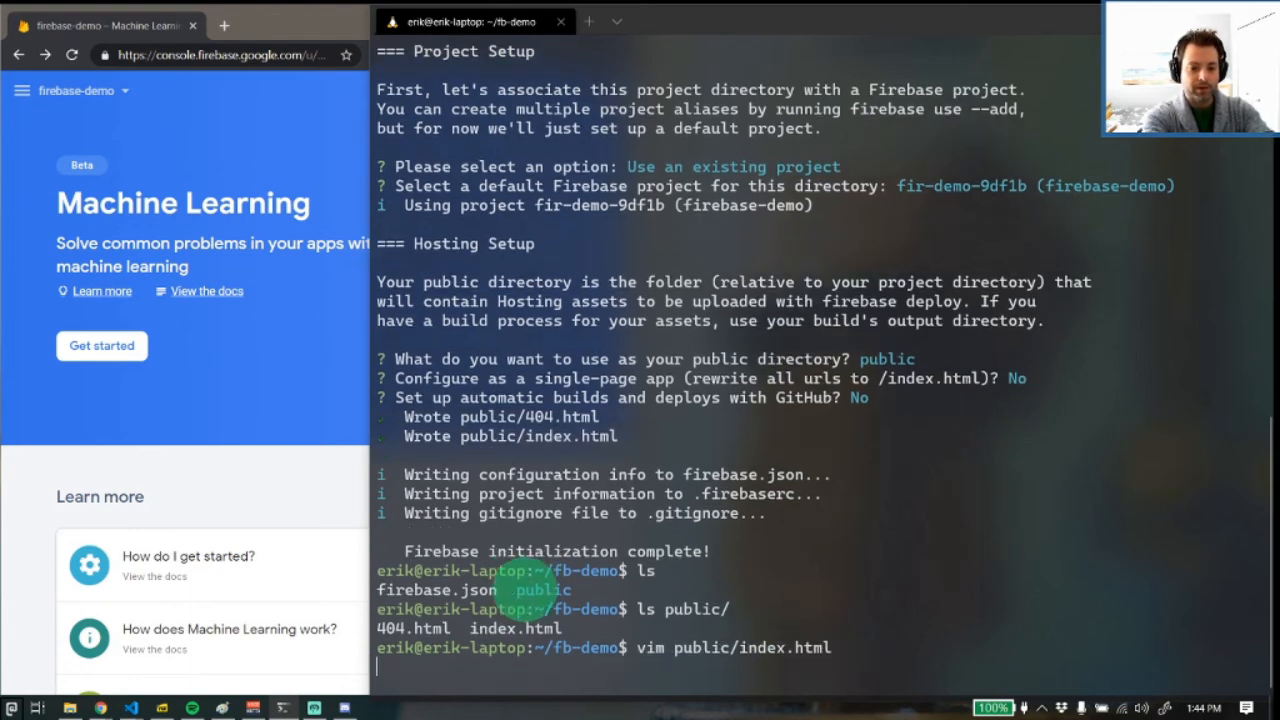
{"action": "key", "text": "Return"}
Delete the optional Firebase feature script lines from firebase-auth.js through firebase-performance.js, keeping firebase-app.js and init.js
{"action": "key", "text": "j"}
{"action": "key", "text": "j"}
{"action": "key", "text": "j"}
{"action": "key", "text": "j"}
{"action": "key", "text": "j"}
{"action": "key", "text": "j"}
{"action": "key", "text": "j"}
{"action": "key", "text": "j"}
{"action": "key", "text": "j"}
{"action": "key", "text": "j"}
{"action": "key", "text": "j"}
{"action": "key", "text": "j"}
{"action": "key", "text": "j"}
{"action": "key", "text": "j"}
{"action": "key", "text": "j"}
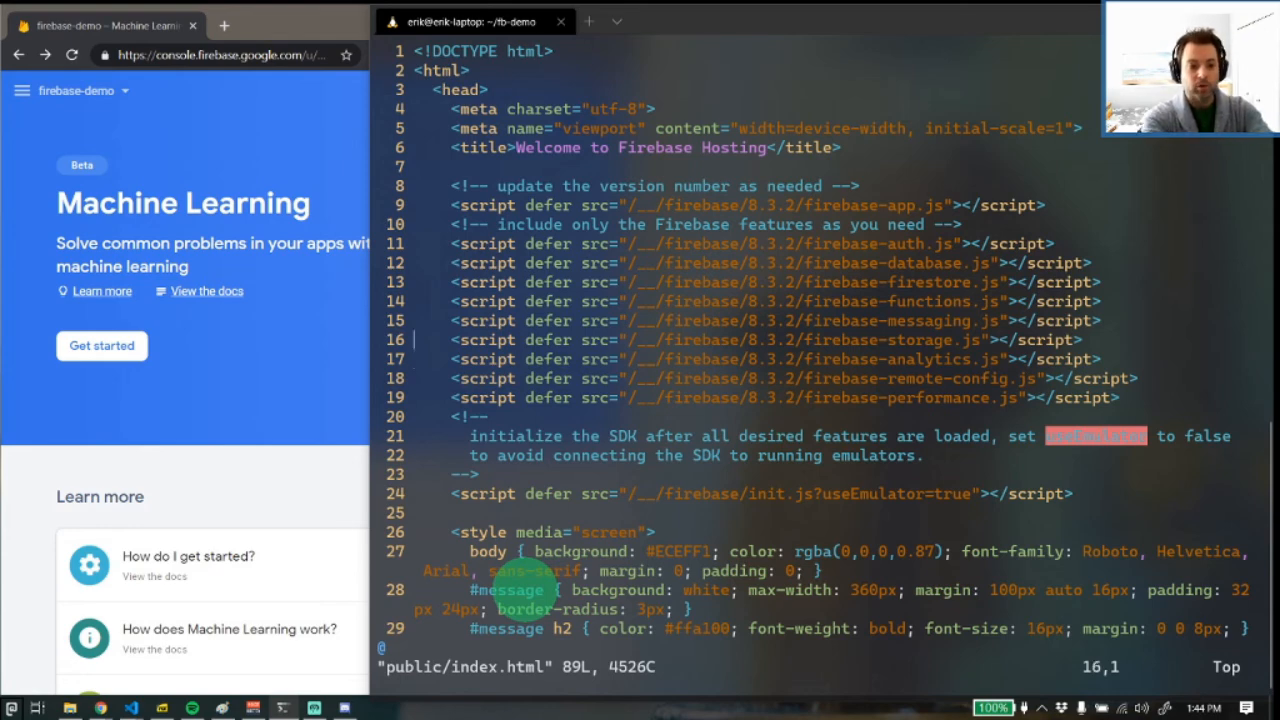
{"action": "key", "text": "k"}
{"action": "key", "text": "k"}
{"action": "key", "text": "k"}
{"action": "key", "text": "d"}
{"action": "key", "text": "d"}
{"action": "key", "text": "d"}
{"action": "key", "text": "d"}
{"action": "key", "text": "d"}
{"action": "key", "text": "d"}
{"action": "key", "text": "d"}
{"action": "key", "text": "d"}
{"action": "key", "text": "d"}
{"action": "key", "text": "d"}
{"action": "key", "text": "d"}
{"action": "key", "text": "d"}
{"action": "key", "text": "d"}
{"action": "key", "text": "d"}
{"action": "key", "text": "d"}
{"action": "key", "text": "d"}
{"action": "key", "text": "d"}
{"action": "key", "text": "d"}
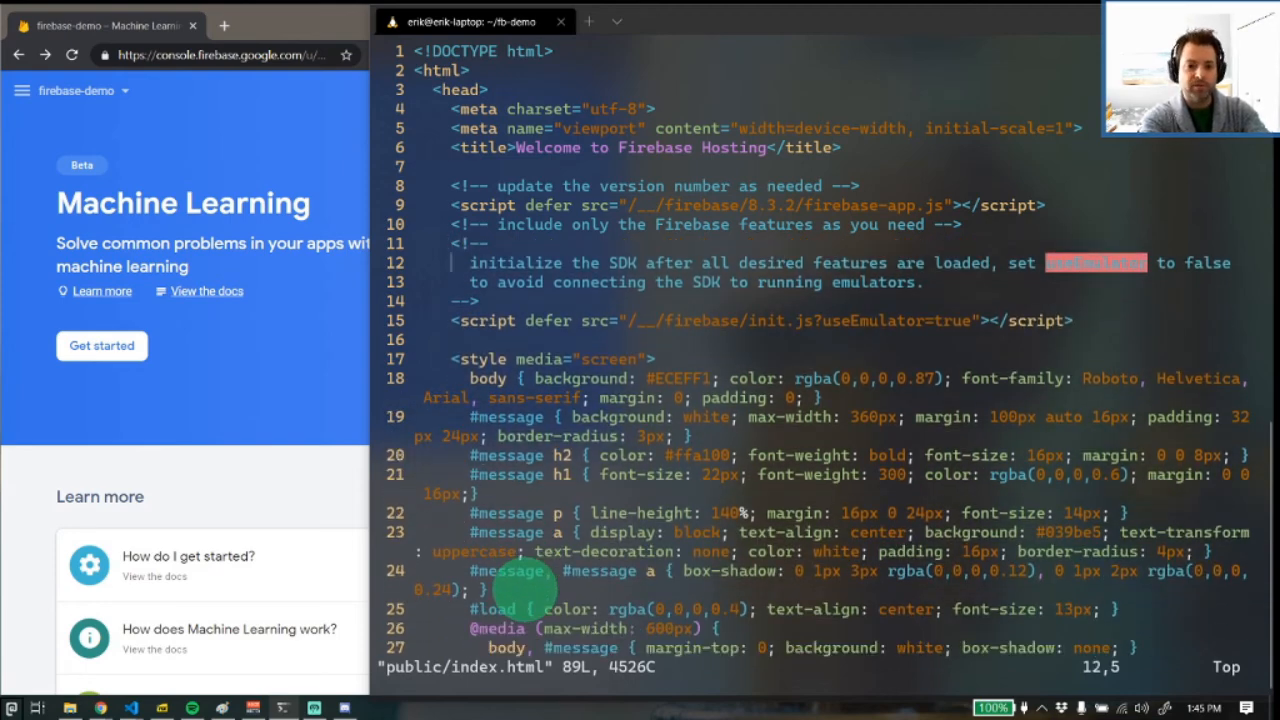
Add an h1 heading reading "HEY THERE CIS680" as the first element inside the message div
{"action": "key", "text": "j"}
{"action": "key", "text": "j"}
{"action": "key", "text": "j"}
{"action": "key", "text": "j"}
{"action": "key", "text": "j"}
{"action": "key", "text": "j"}
{"action": "key", "text": "j"}
{"action": "key", "text": "j"}
{"action": "key", "text": "j"}
{"action": "key", "text": "j"}
{"action": "key", "text": "j"}
{"action": "key", "text": "j"}
{"action": "key", "text": "j"}
{"action": "key", "text": "j"}
{"action": "key", "text": "j"}
{"action": "key", "text": "j"}
{"action": "key", "text": "j"}
{"action": "key", "text": "j"}
{"action": "key", "text": "j"}
{"action": "key", "text": "j"}
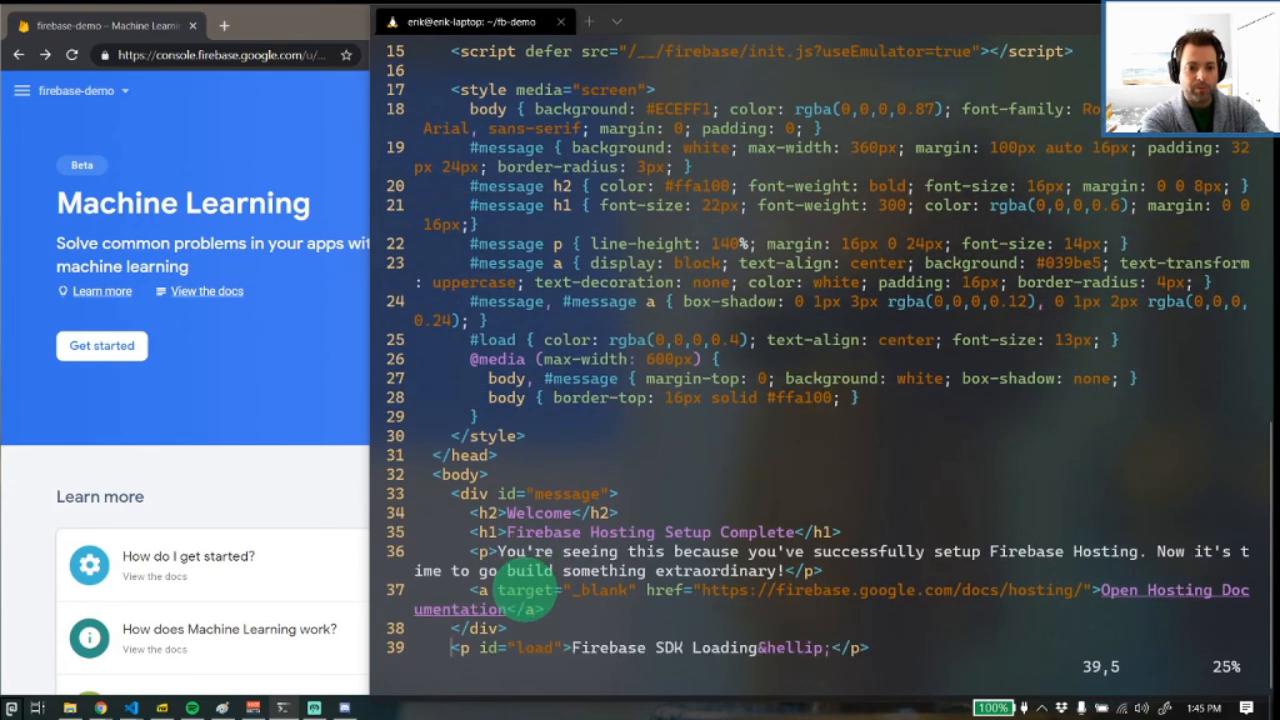
{"action": "key", "text": "k"}
{"action": "key", "text": "k"}
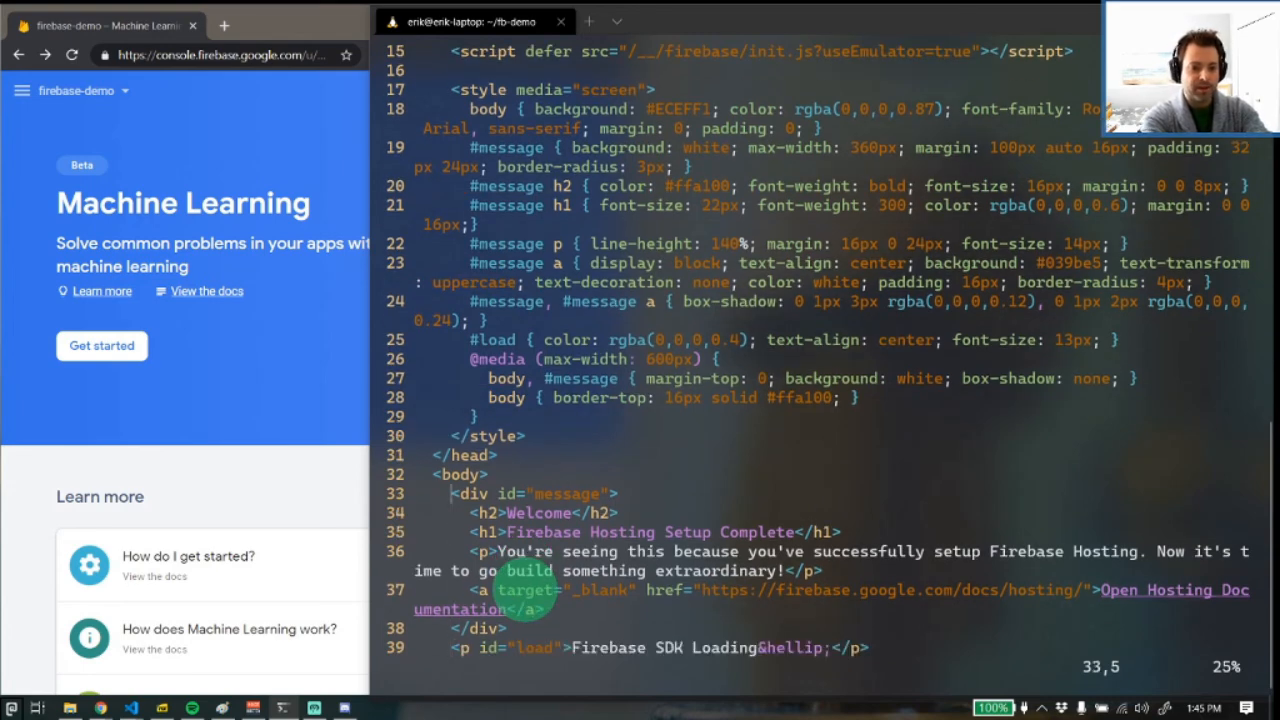
{"action": "type", "text": "o"}
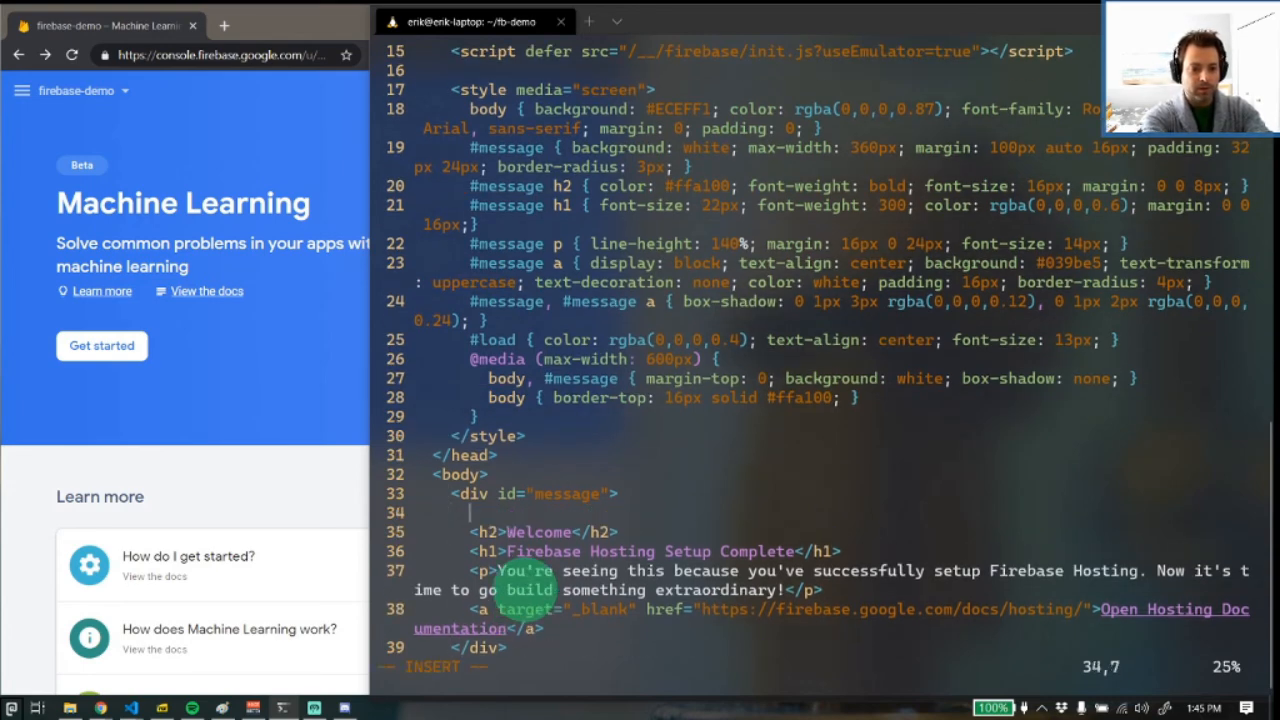
{"action": "type", "text": "<h1>HEY THERE CI"}
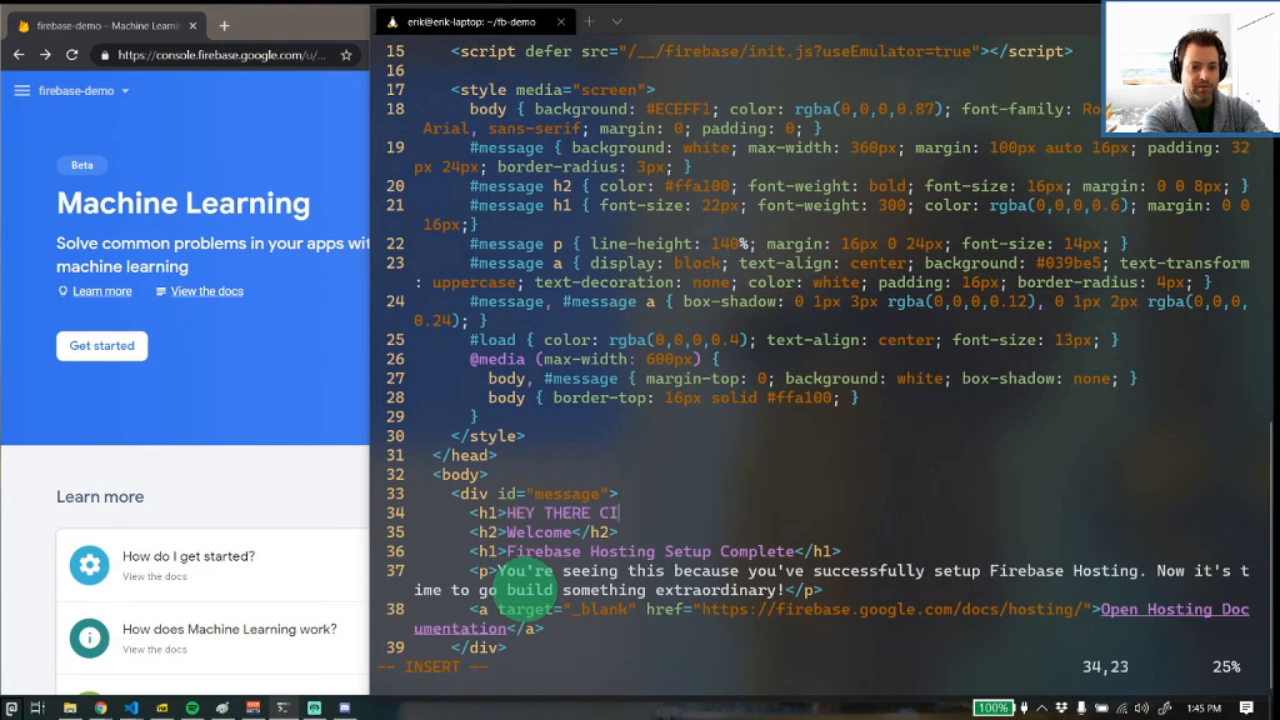
{"action": "type", "text": "ARAN</h1>"}
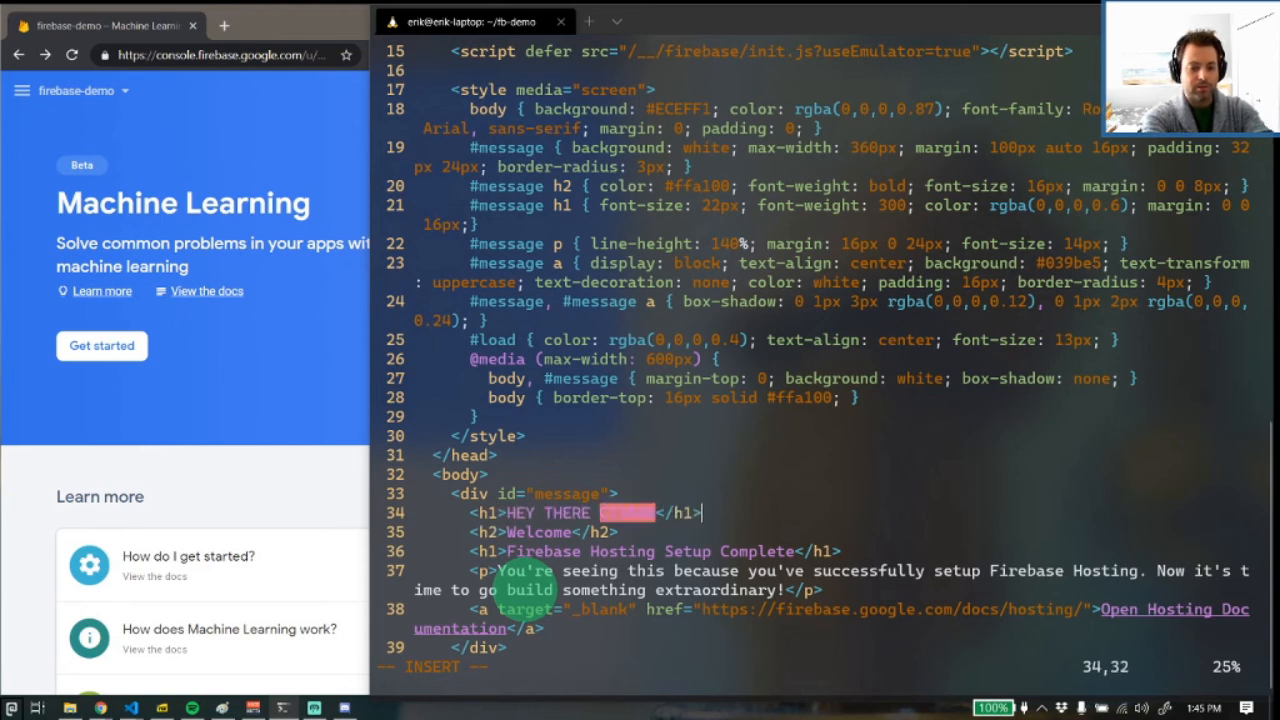
Add an h2 heading reading "HOPE YOU ARE DOING WELL!" directly below the new h1, followed by a blank line
{"action": "key", "text": "Return"}
{"action": "type", "text": "<h2>"}
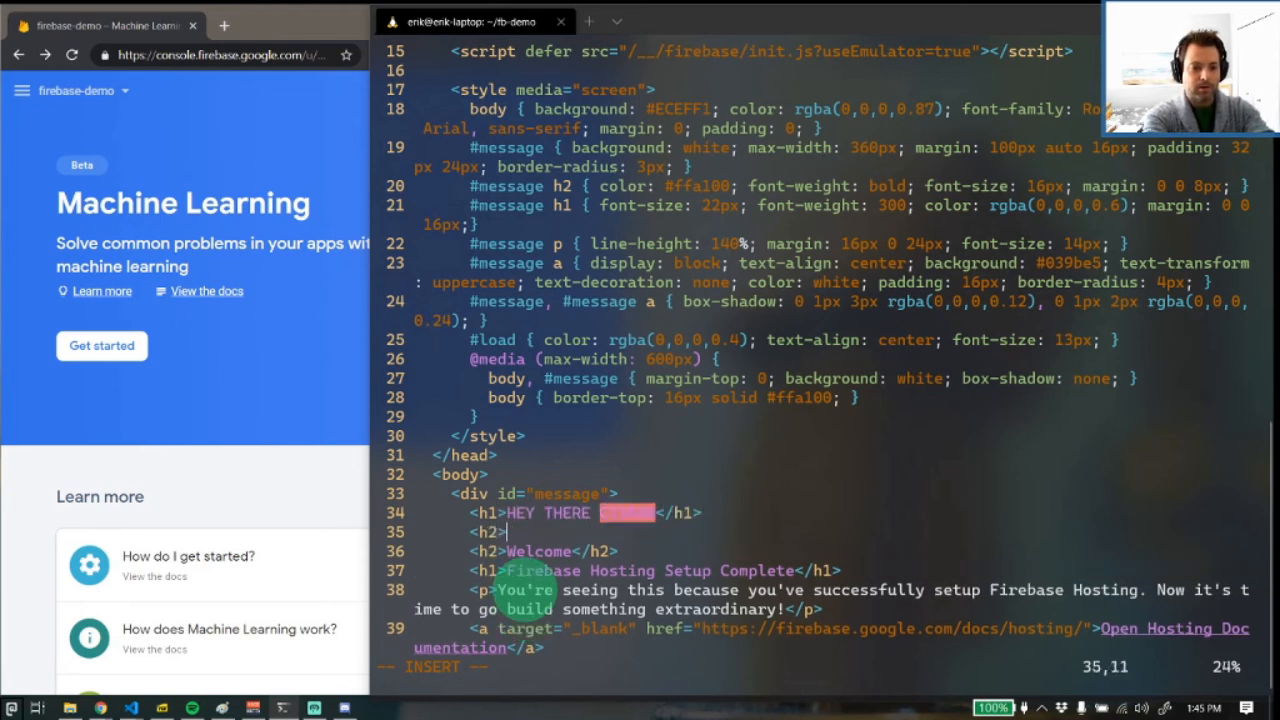
{"action": "type", "text": "HOPE YOU ARE DOING WEL"}
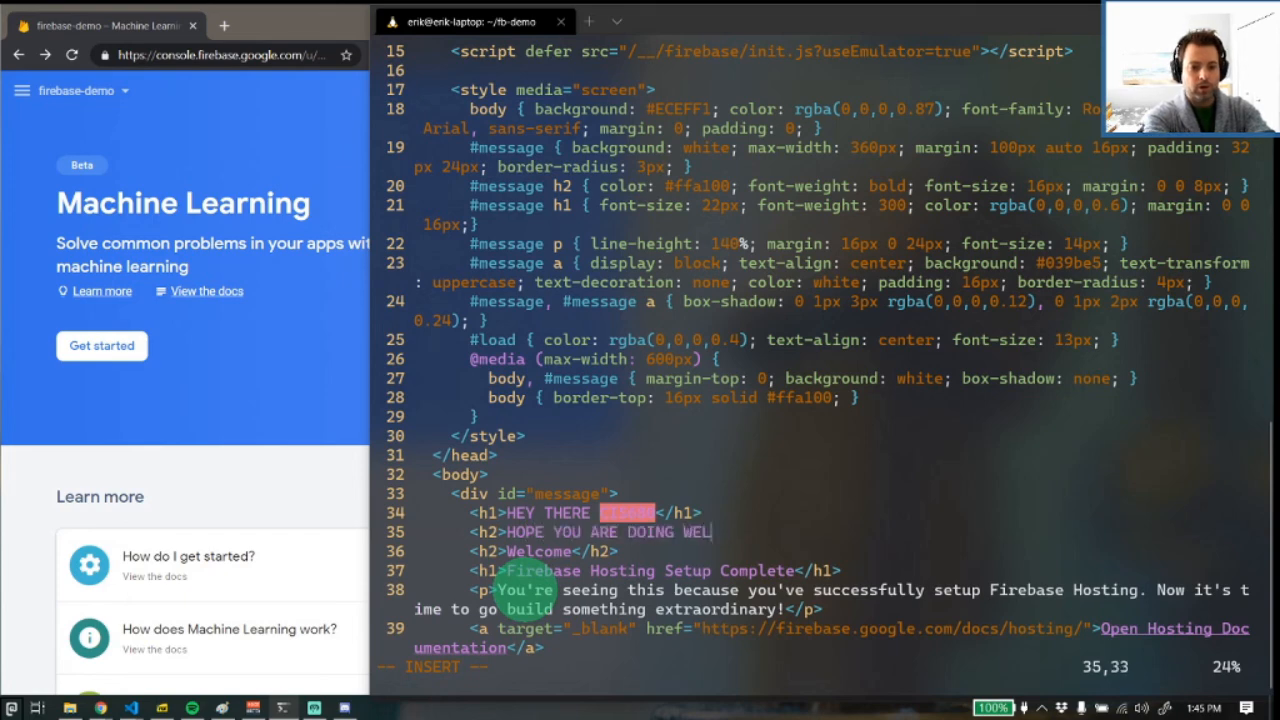
{"action": "type", "text": "L!</h2>"}
{"action": "key", "text": "Return"}
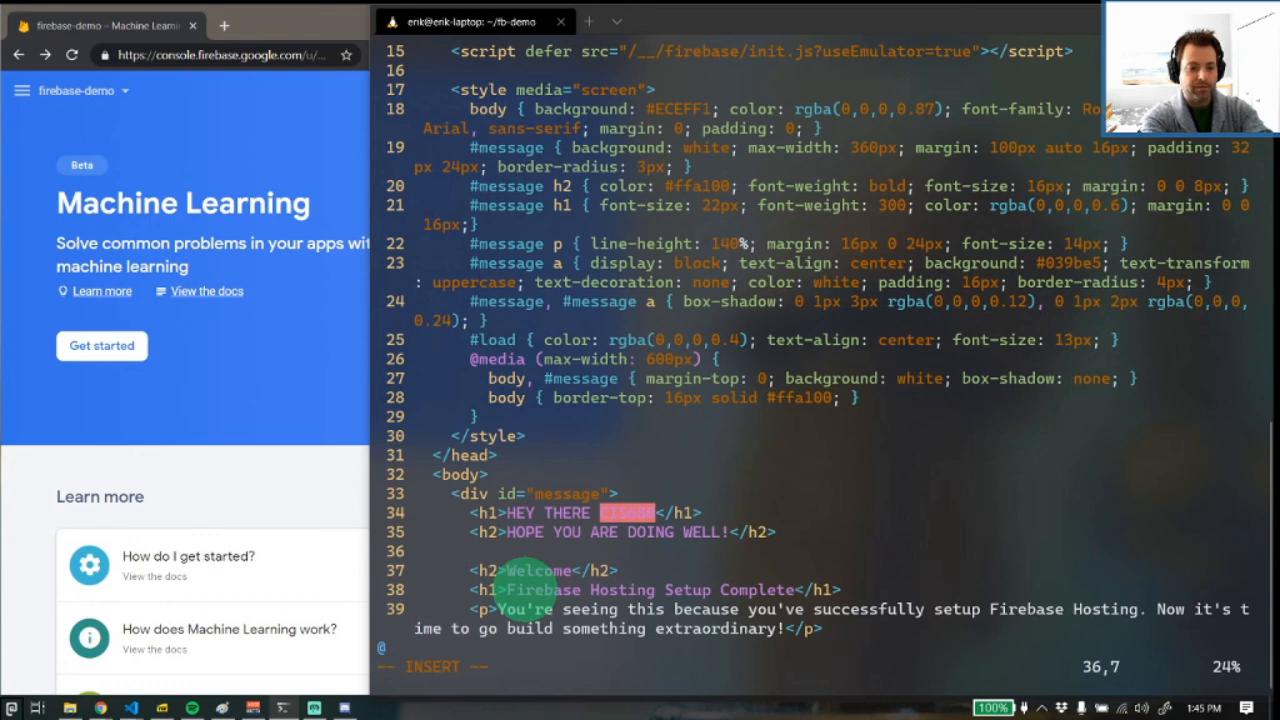
Save index.html and exit Vim
{"action": "key", "text": "Escape"}
{"action": "type", "text": ":wq"}
{"action": "key", "text": "Return"}
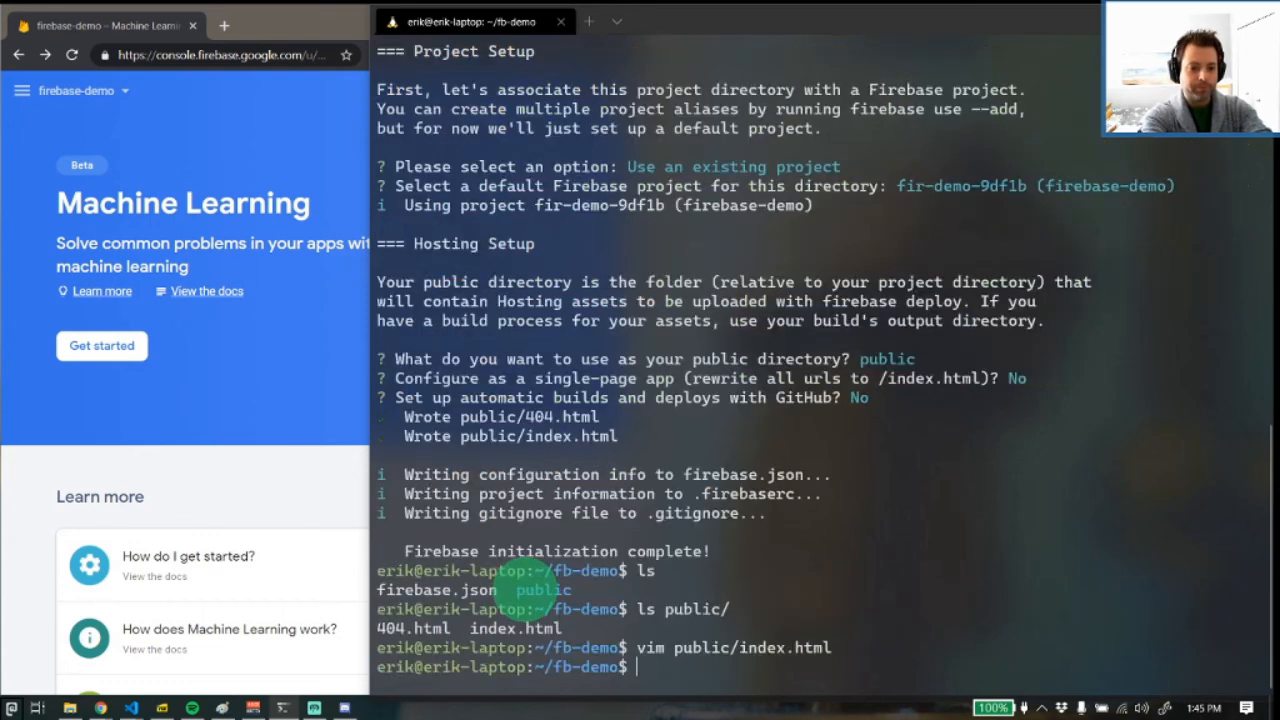
In the Firebase console, start the Hosting setup guide and advance it to the Deploy to Firebase Hosting stage
{"action": "left_click", "coordinate": [231, 392]}
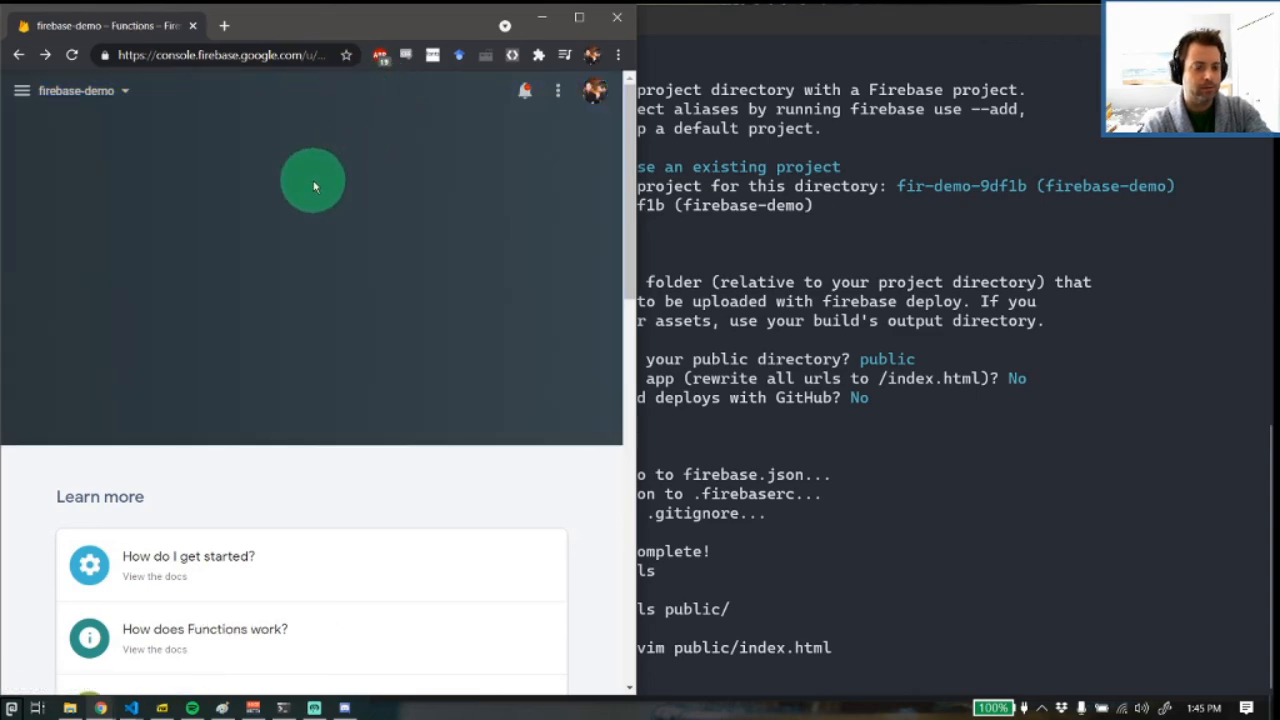
{"action": "left_click", "coordinate": [24, 92]}
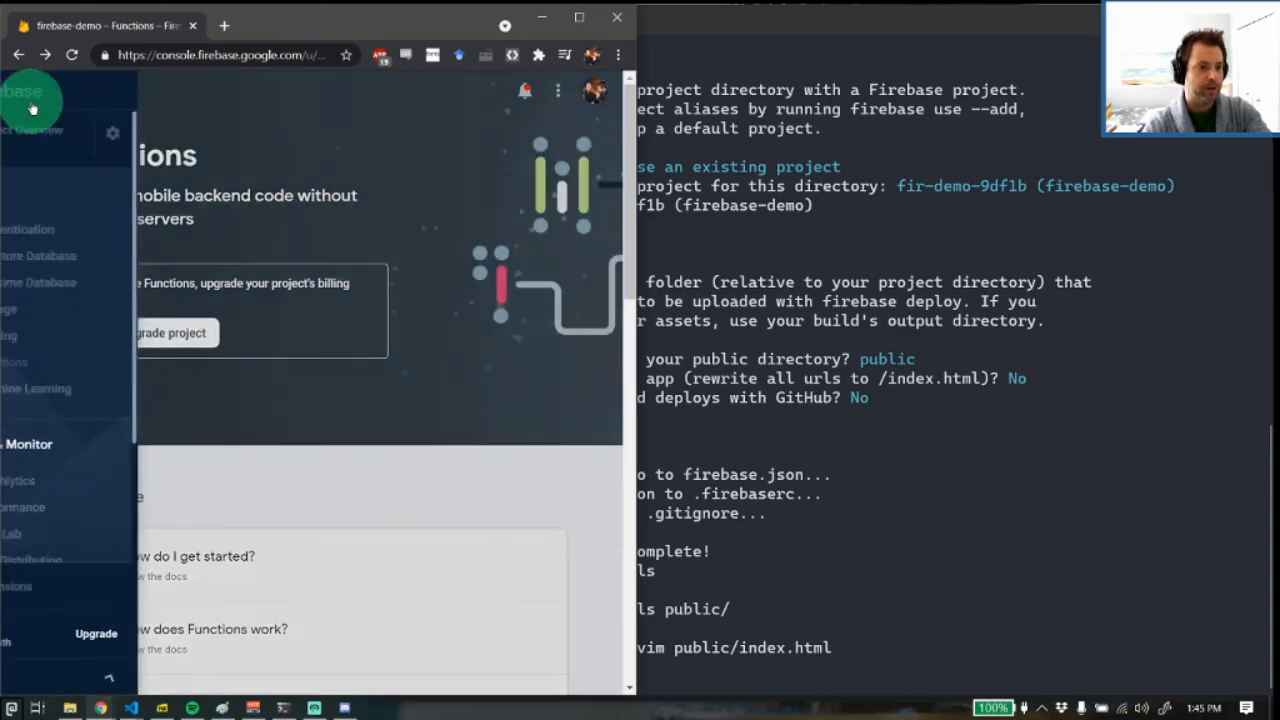
{"action": "left_click", "coordinate": [63, 324]}
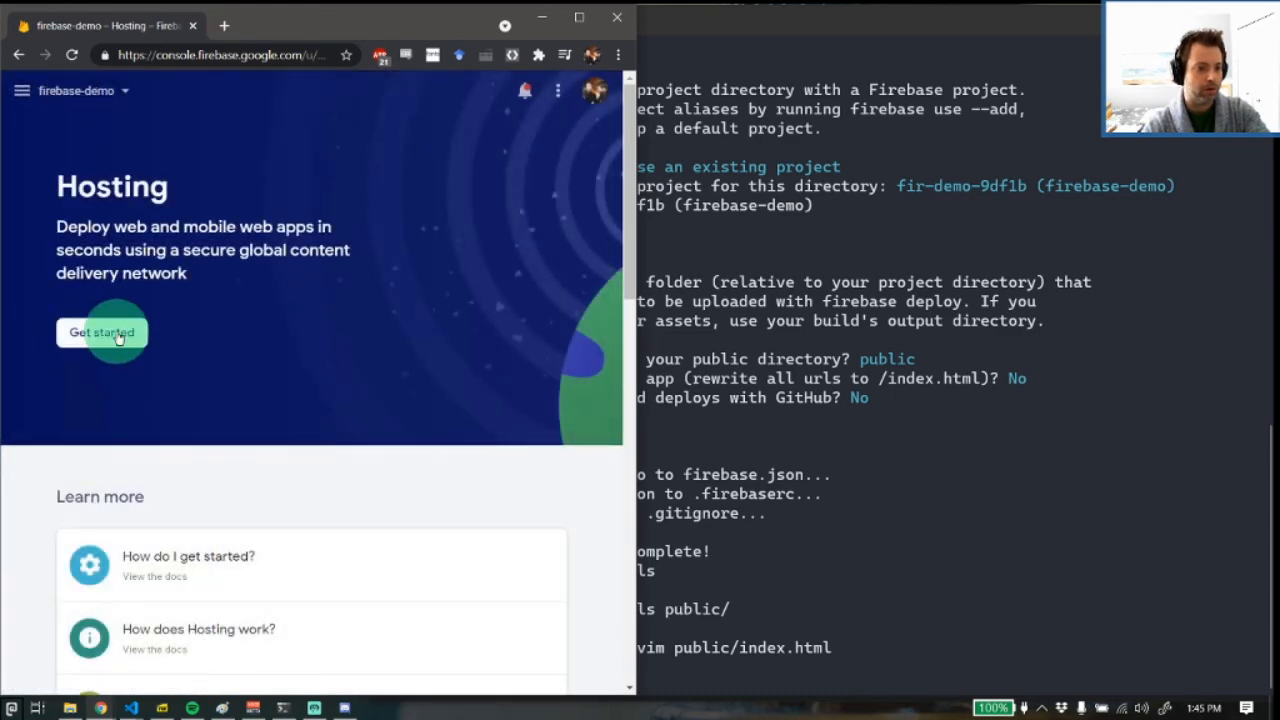
{"action": "left_click", "coordinate": [106, 331]}
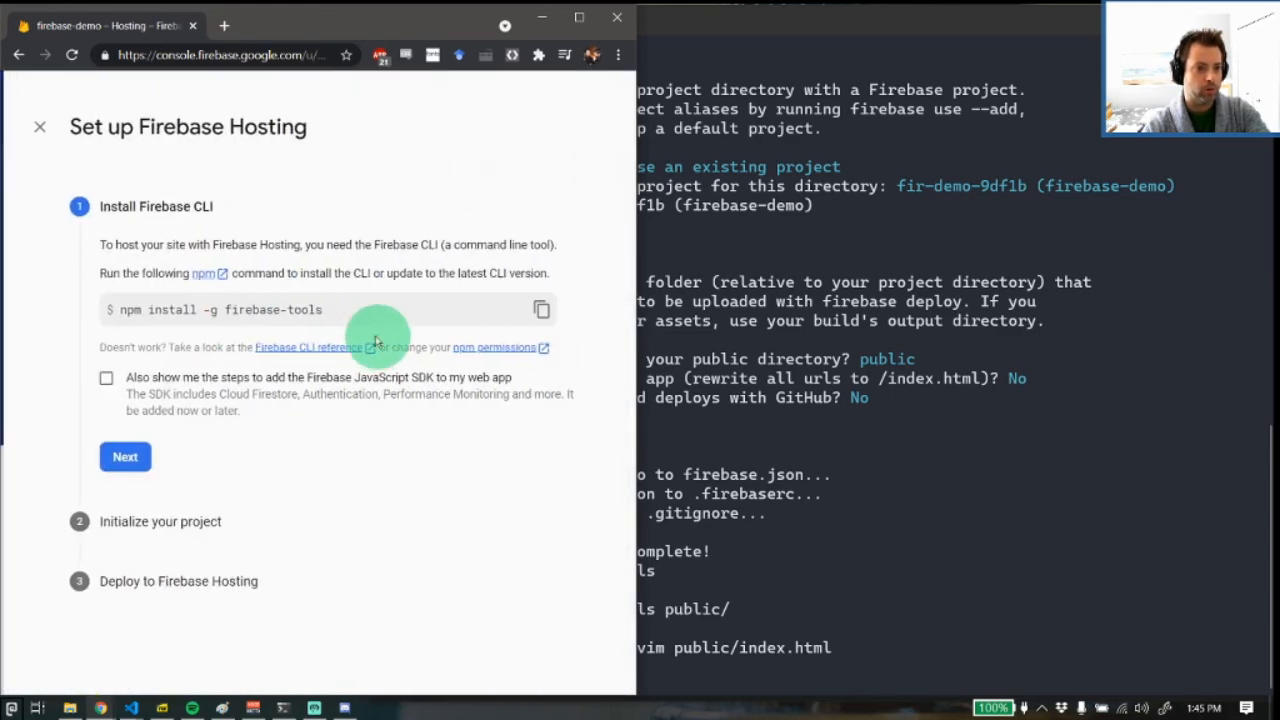
{"action": "left_click", "coordinate": [120, 458]}
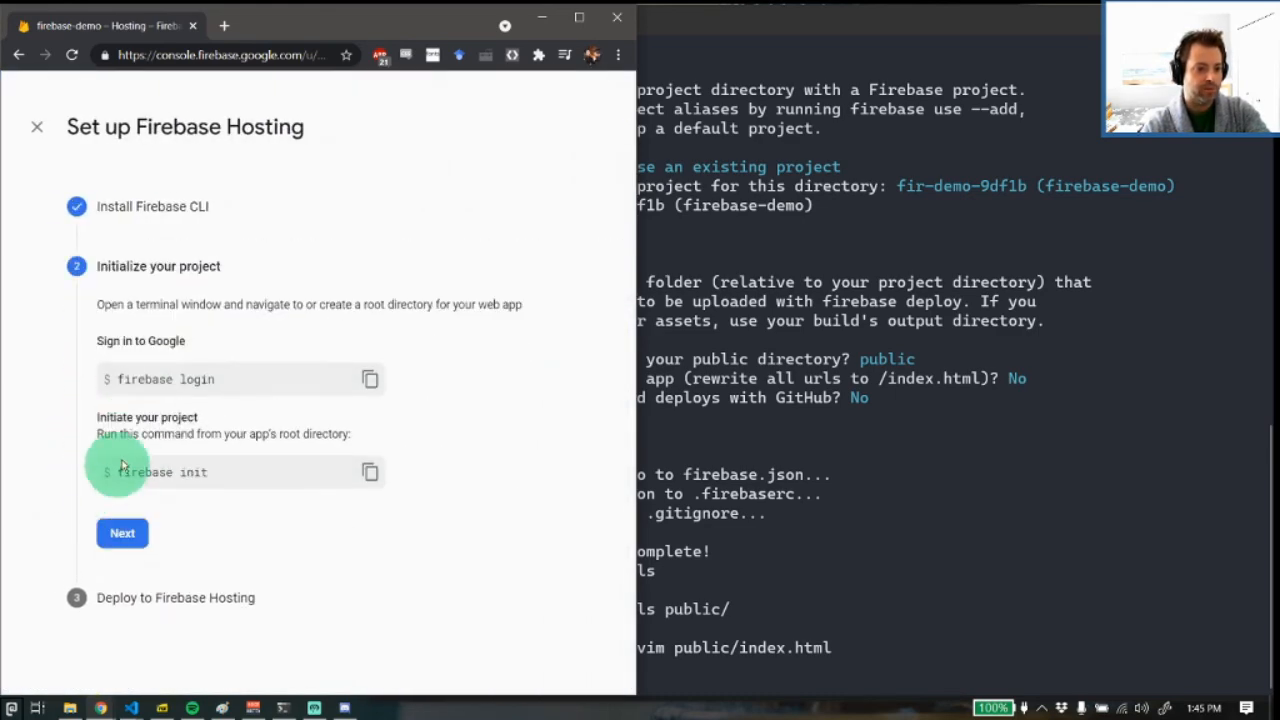
{"action": "left_click", "coordinate": [140, 545]}
Back in the terminal, list the fb-demo folder and deploy the site with firebase deploy
{"action": "left_click", "coordinate": [730, 420]}
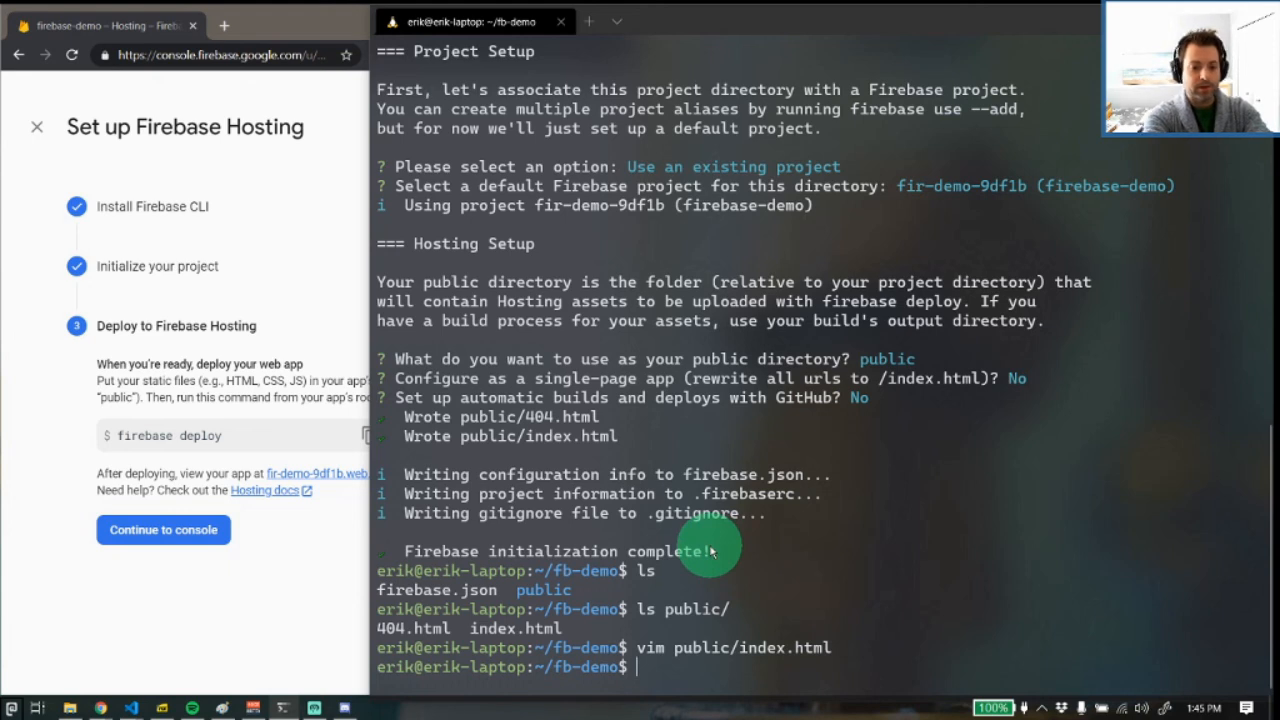
{"action": "type", "text": "ls"}
{"action": "key", "text": "Return"}
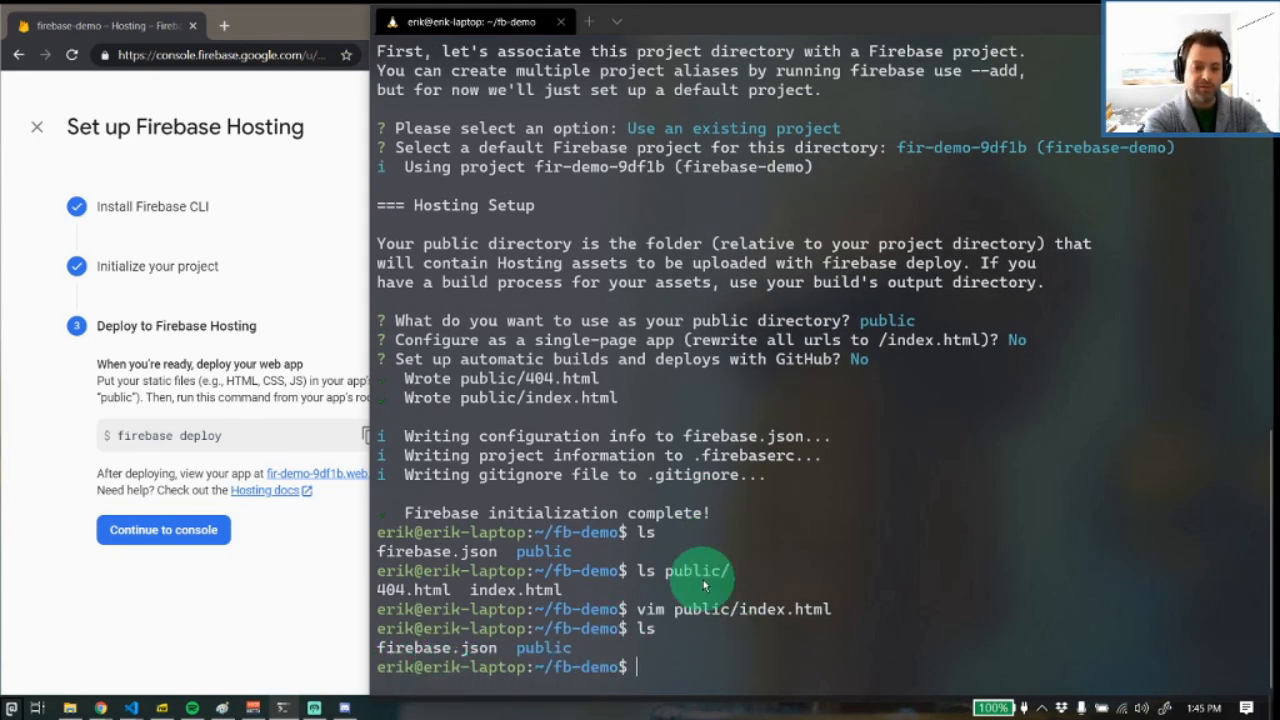
{"action": "type", "text": "firebase deploy"}
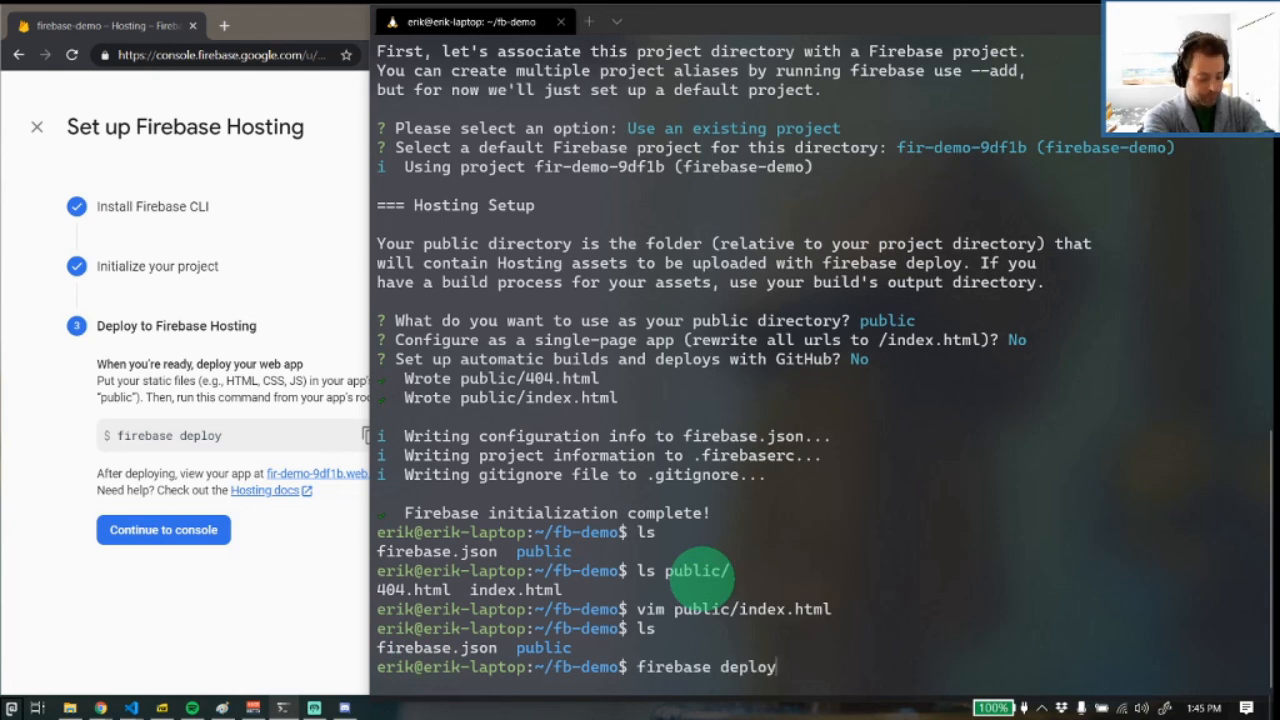
{"action": "key", "text": "Return"}
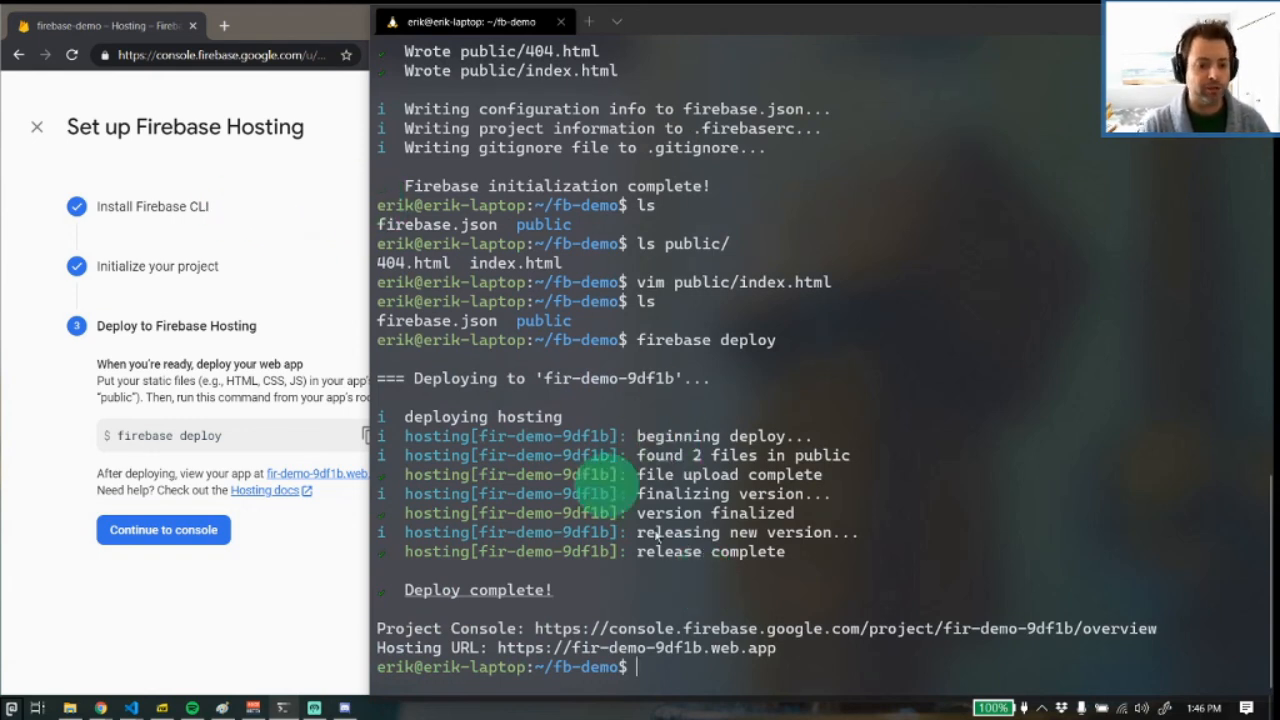
{"action": "double_click", "coordinate": [757, 650]}
{"action": "left_click_drag", "start_coordinate": [757, 650], "coordinate": [503, 655]}
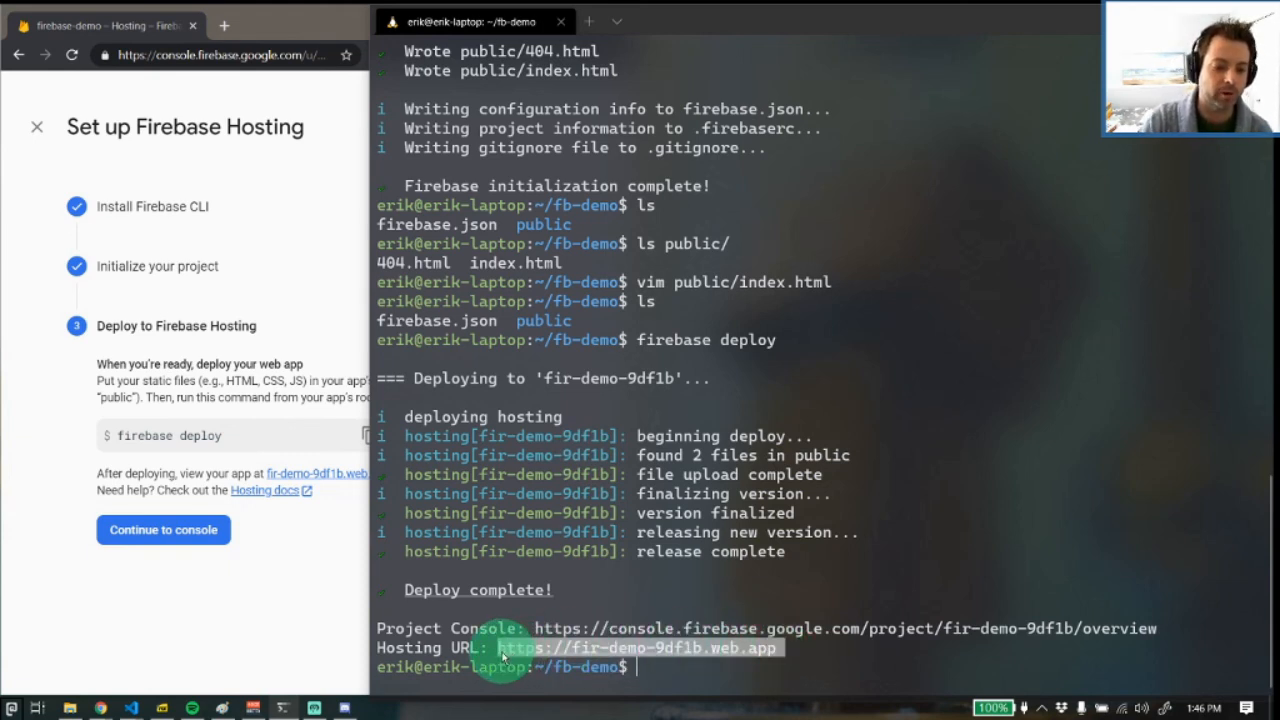
{"action": "key", "text": "ctrl+c"}
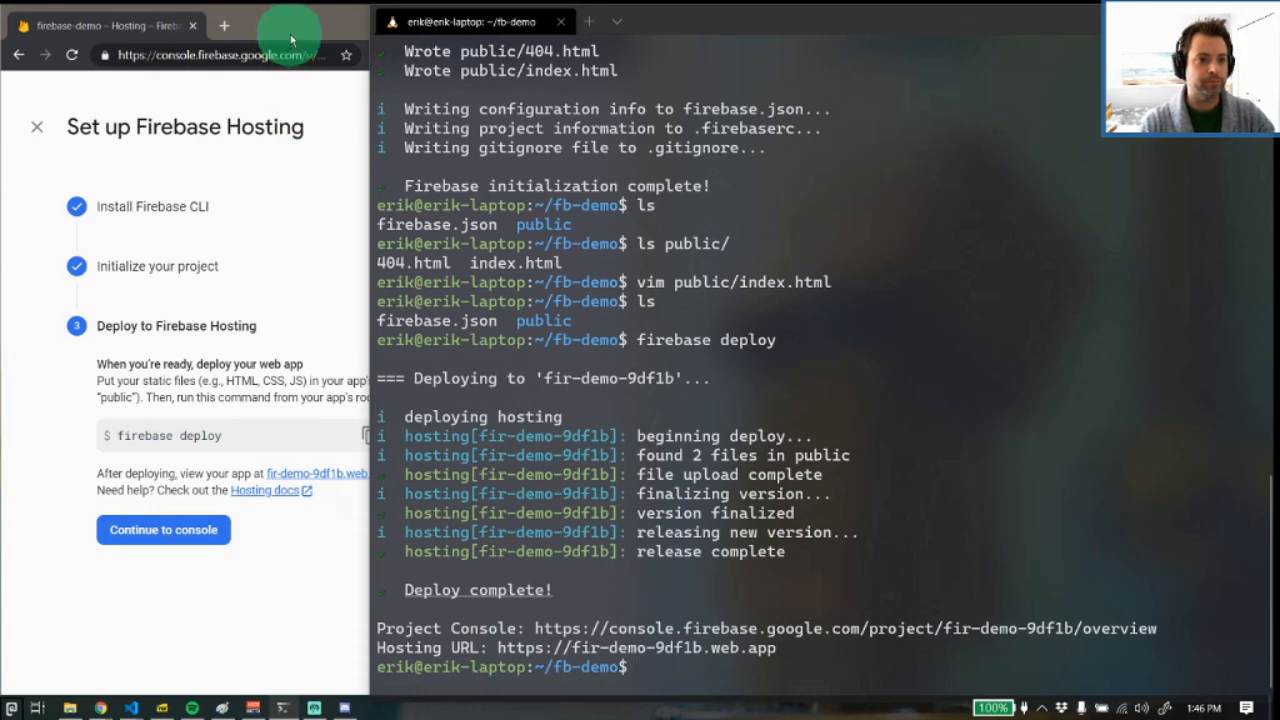
{"action": "left_click_drag", "start_coordinate": [290, 36], "coordinate": [431, 20]}
{"action": "left_click", "coordinate": [426, 19]}
{"action": "key", "text": "ctrl+v"}
{"action": "left_click", "coordinate": [517, 88]}
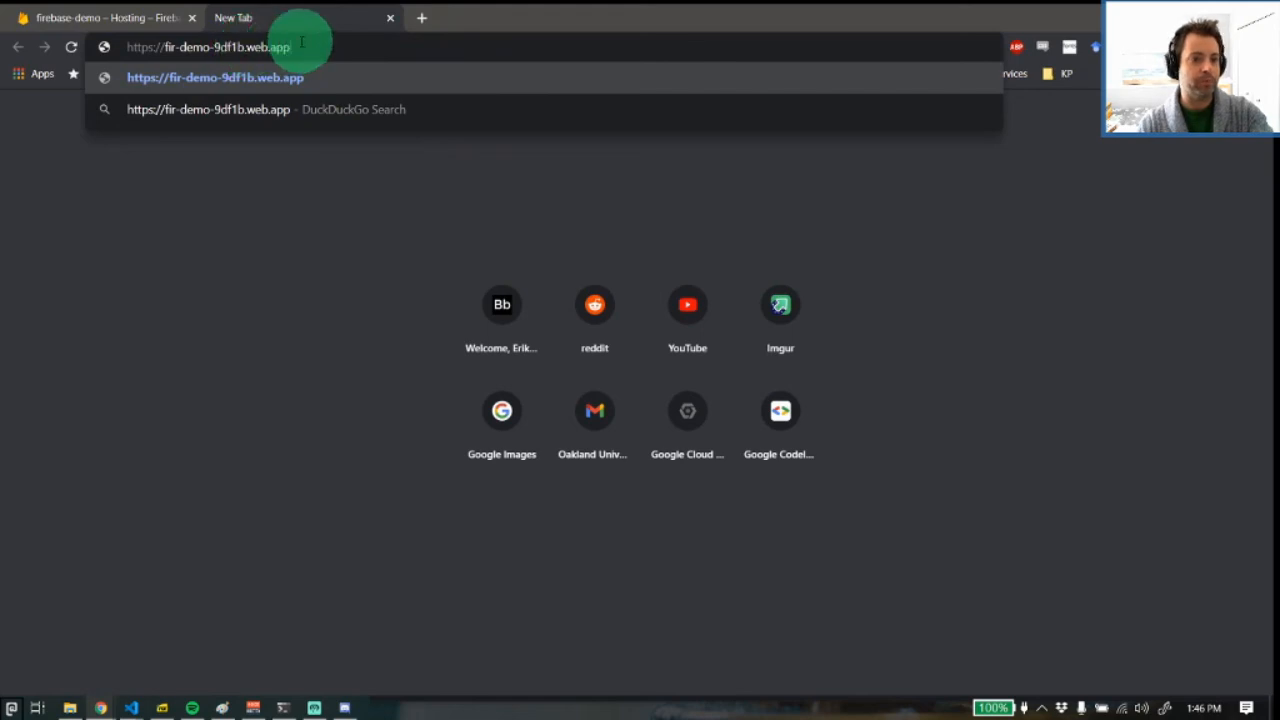
{"action": "key", "text": "Return"}
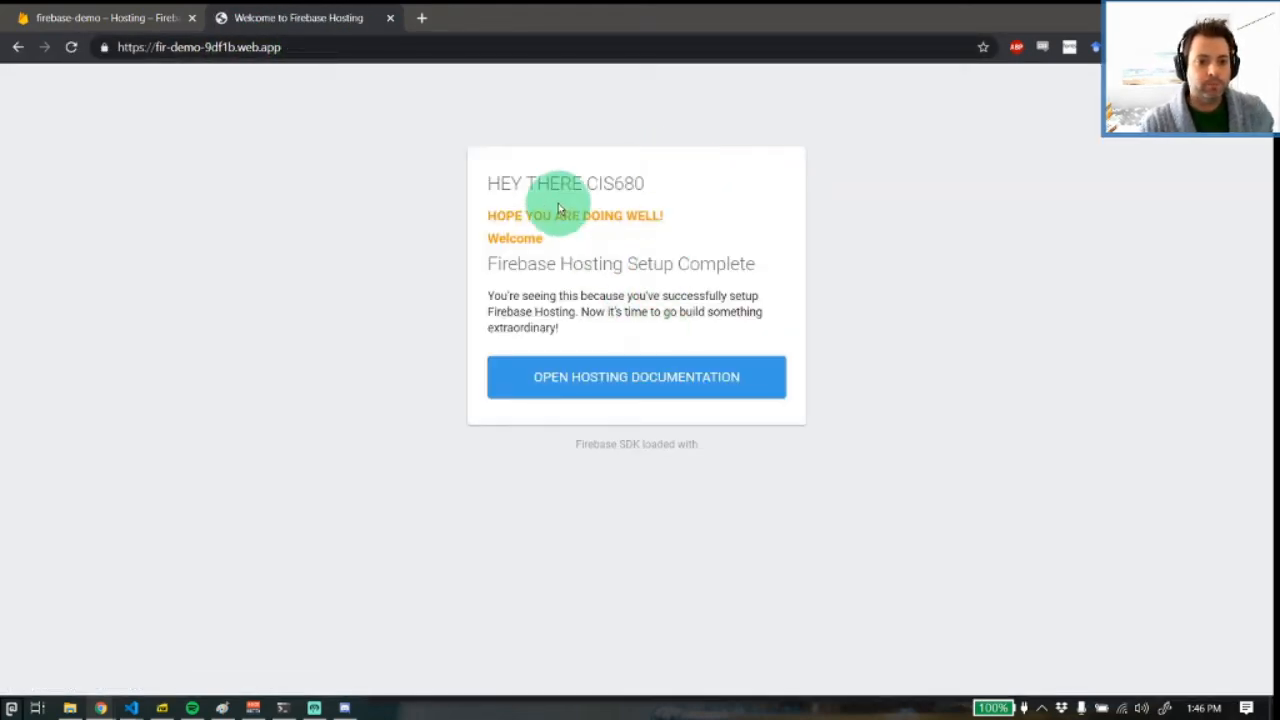
{"action": "left_click_drag", "start_coordinate": [563, 234], "coordinate": [482, 190]}
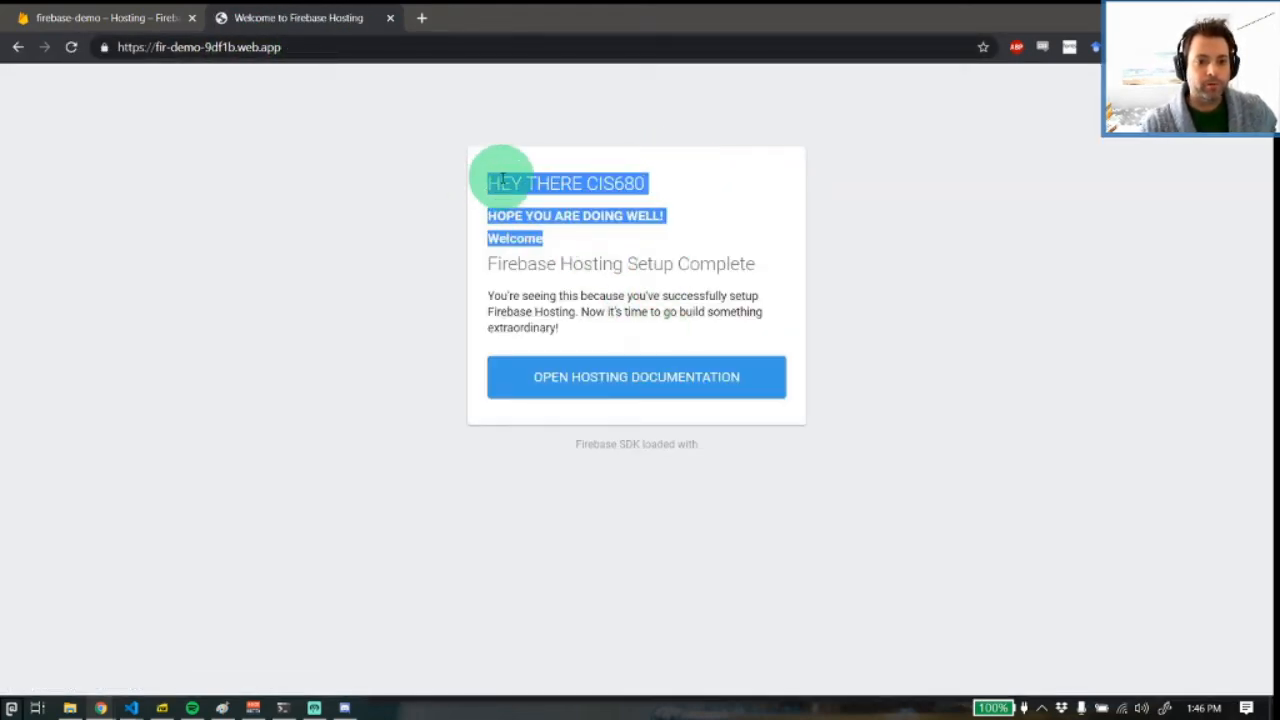
{"action": "left_click", "coordinate": [592, 280]}
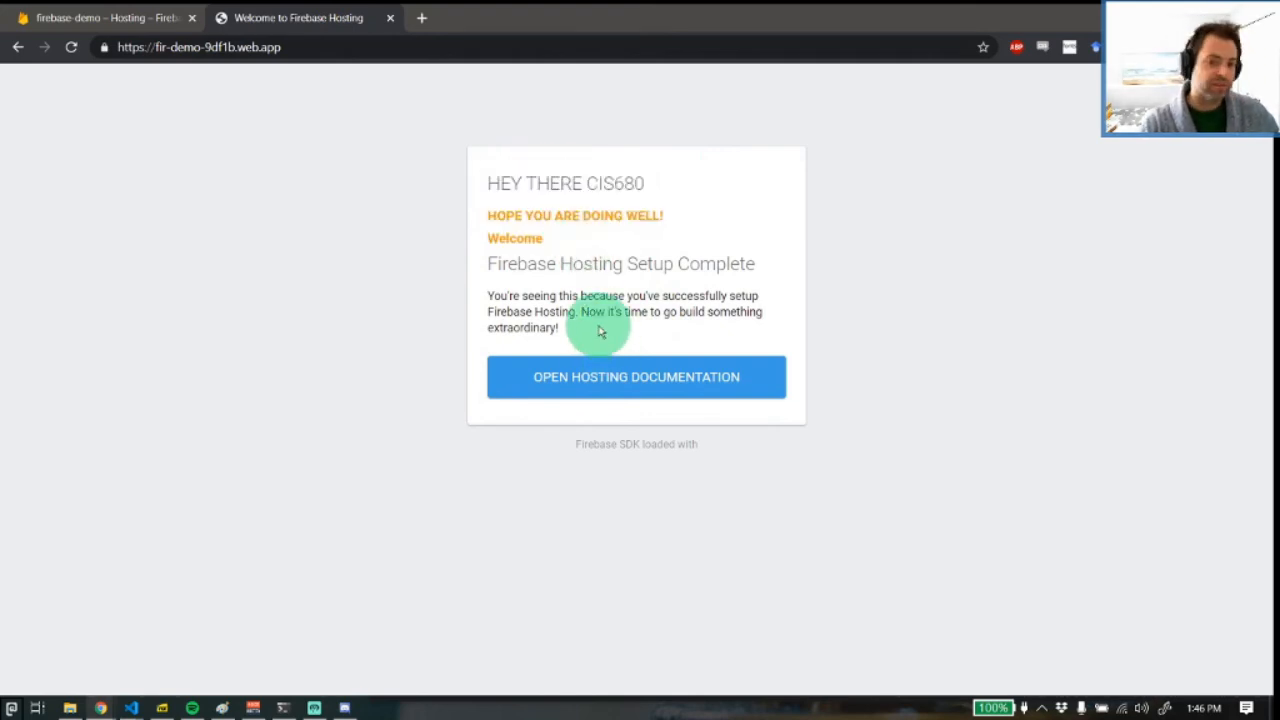
Close the deployed site's tab and the Firebase console tab
{"action": "middle_click", "coordinate": [310, 17]}
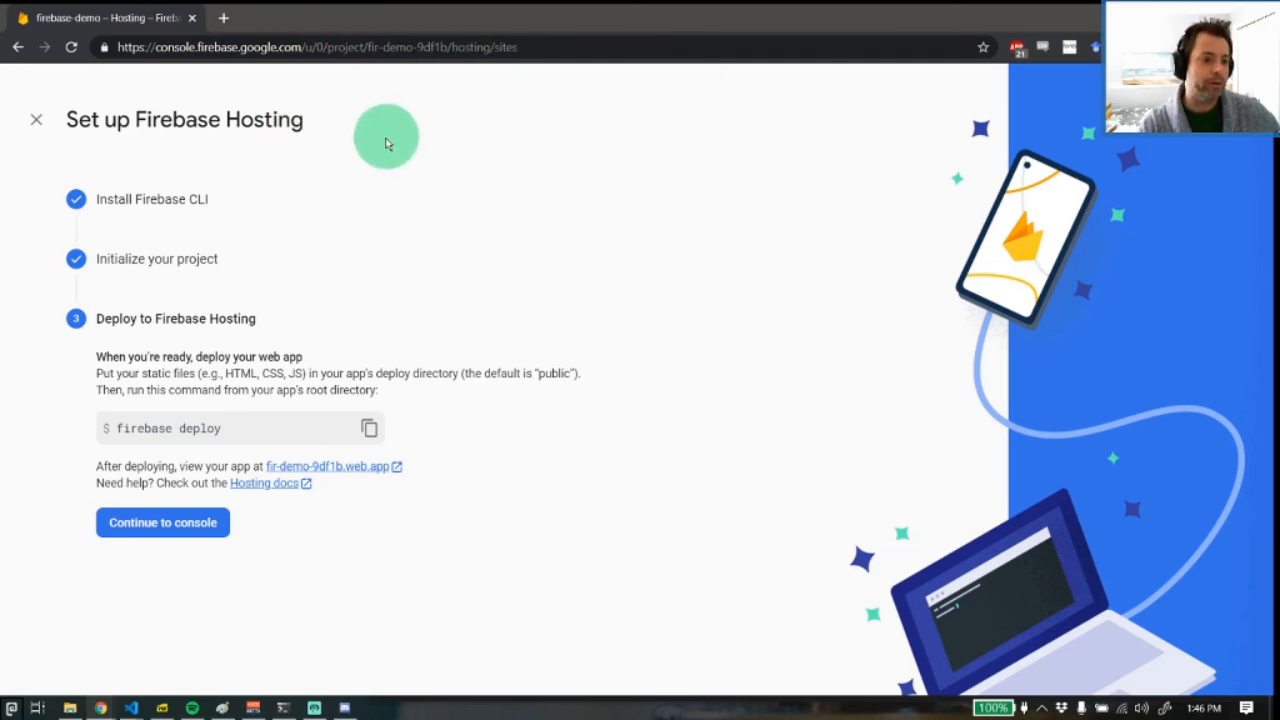
{"action": "left_click", "coordinate": [193, 19]}
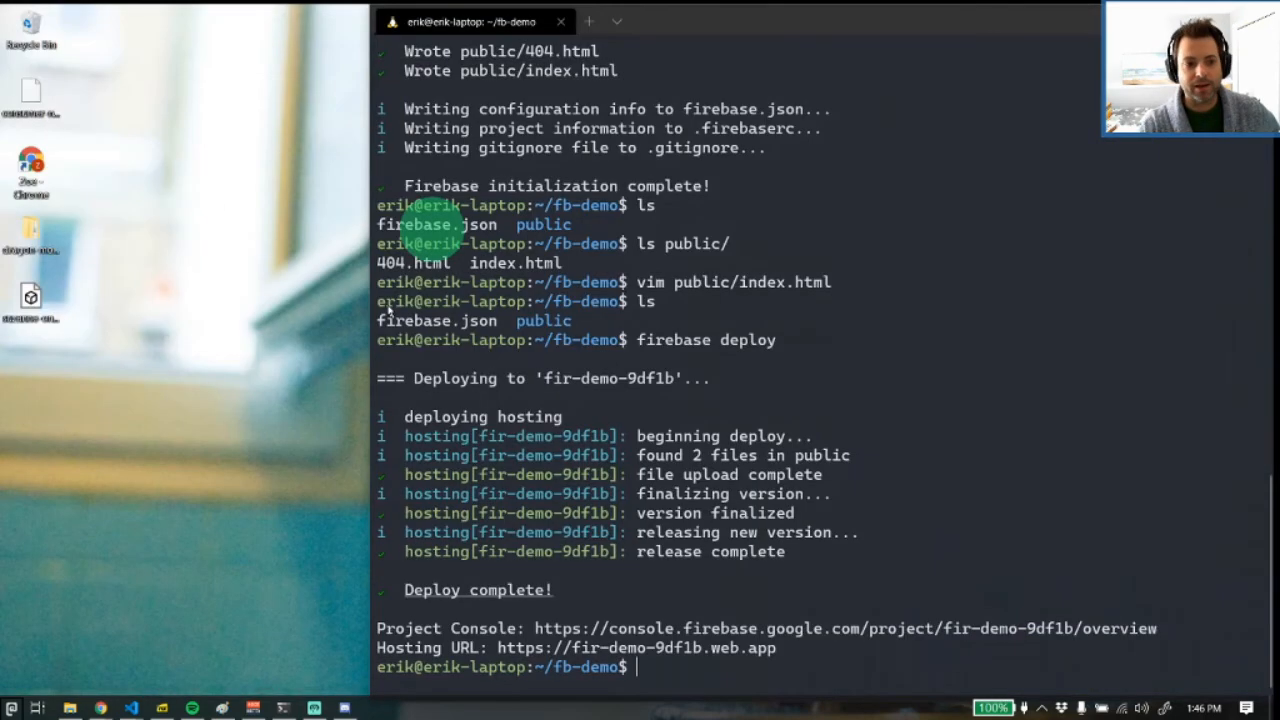